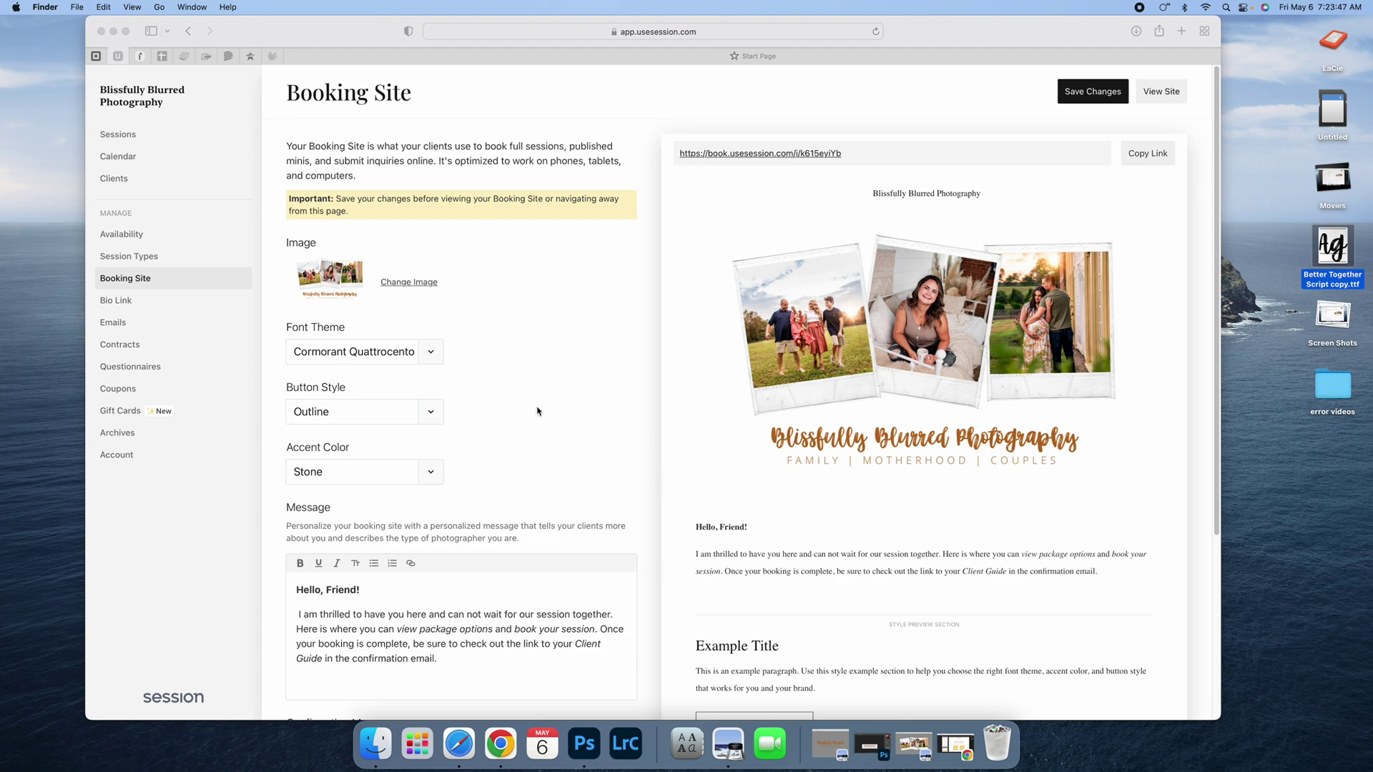
- Leave Session's Booking Site settings and return to the Showit editor's Book page in Chrome
{"action": "left_click", "coordinate": [509, 755]}
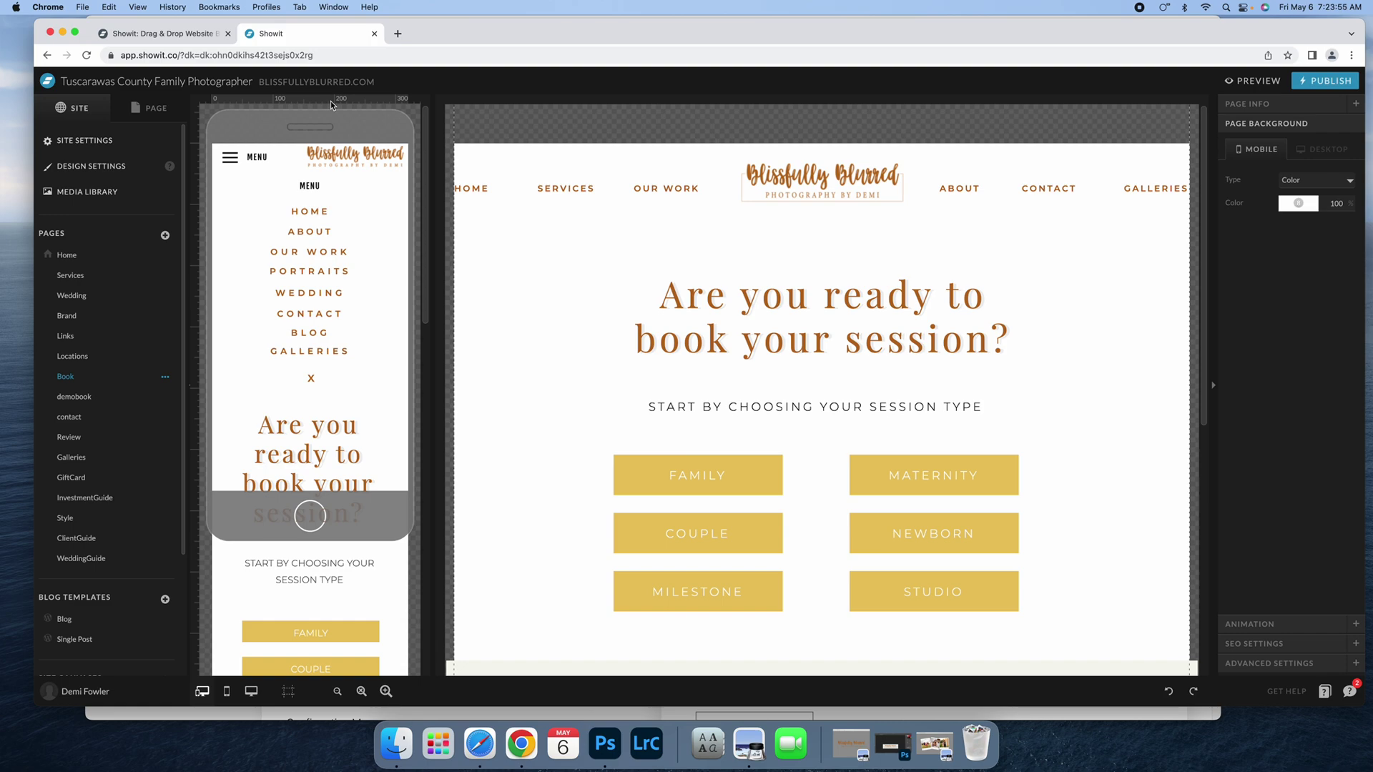
{"action": "mouse_move", "coordinate": [387, 213]}
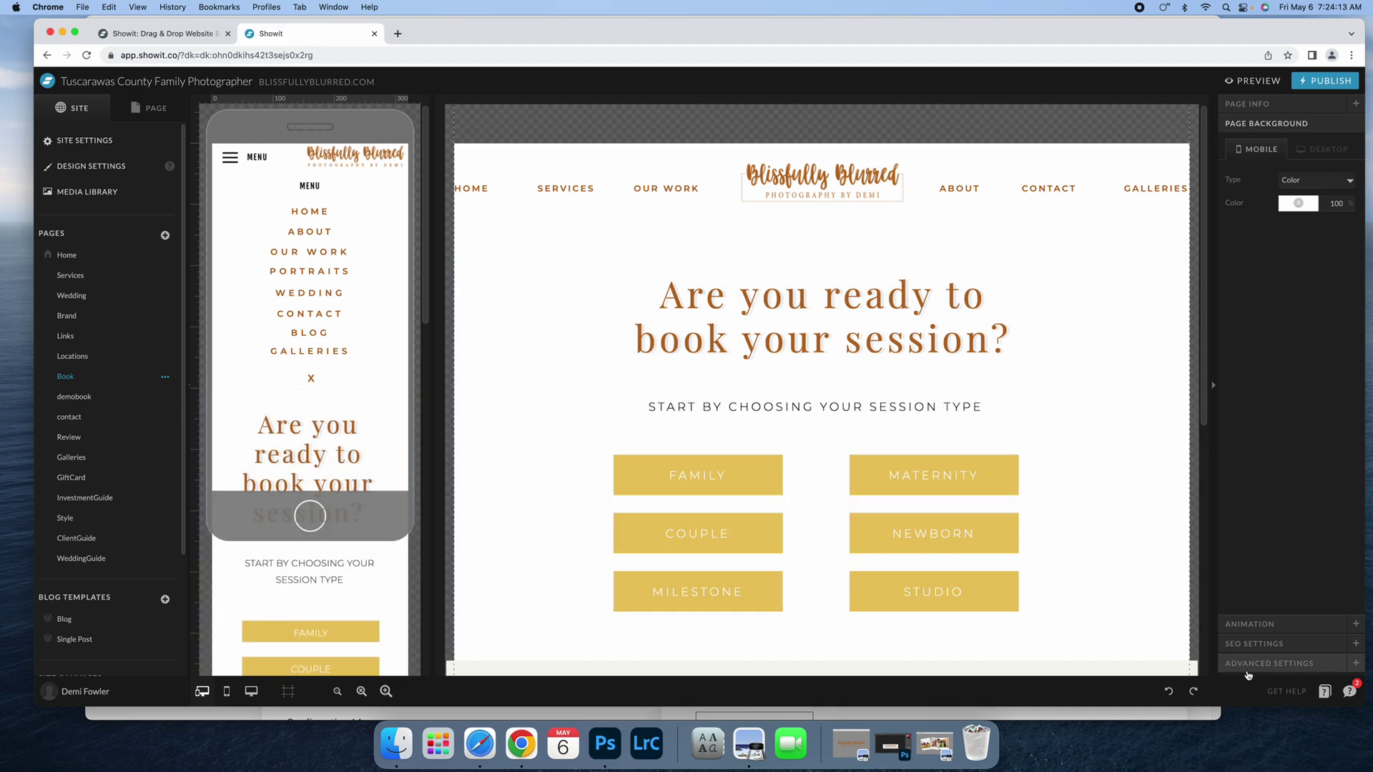
- Generate a site preview and open the Book page preview in a new tab, scrolling through it
{"action": "left_click", "coordinate": [1253, 84]}
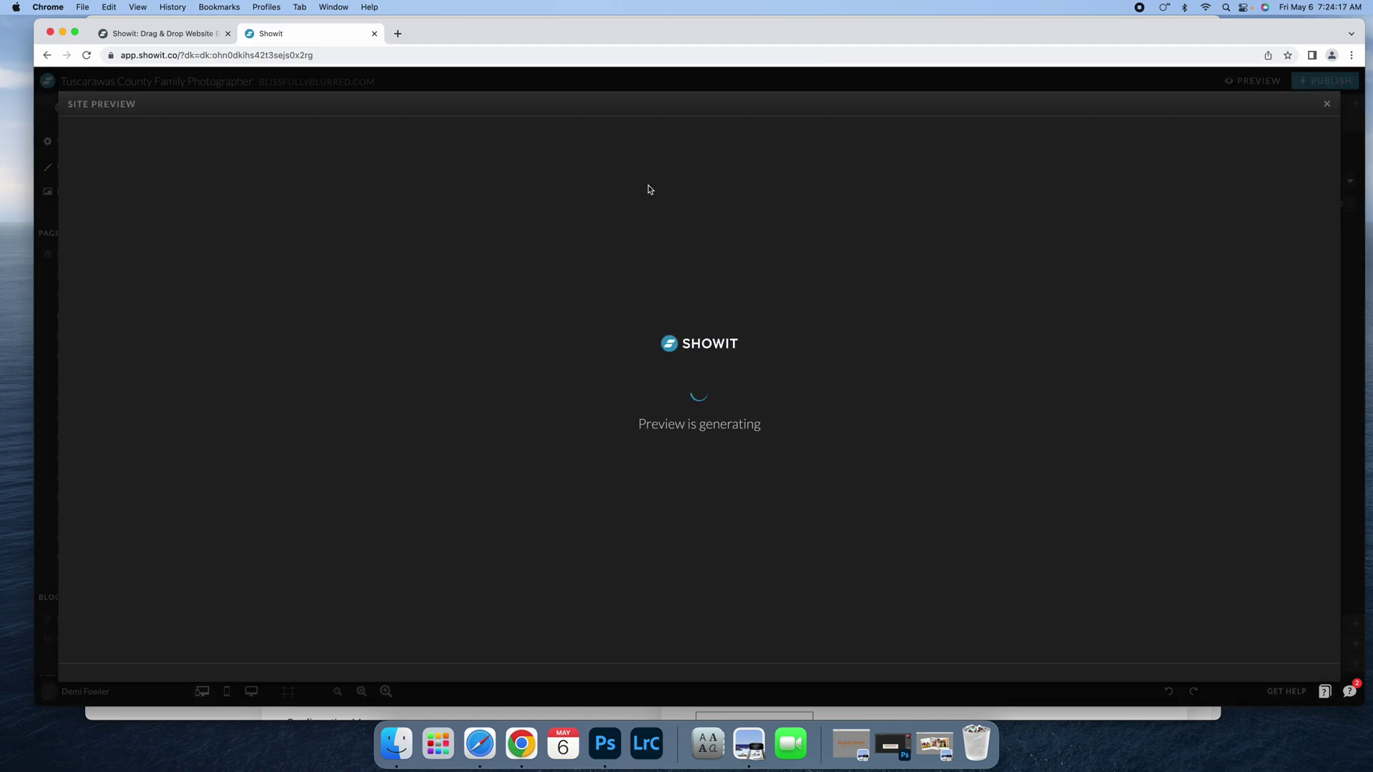
{"action": "left_click", "coordinate": [414, 105]}
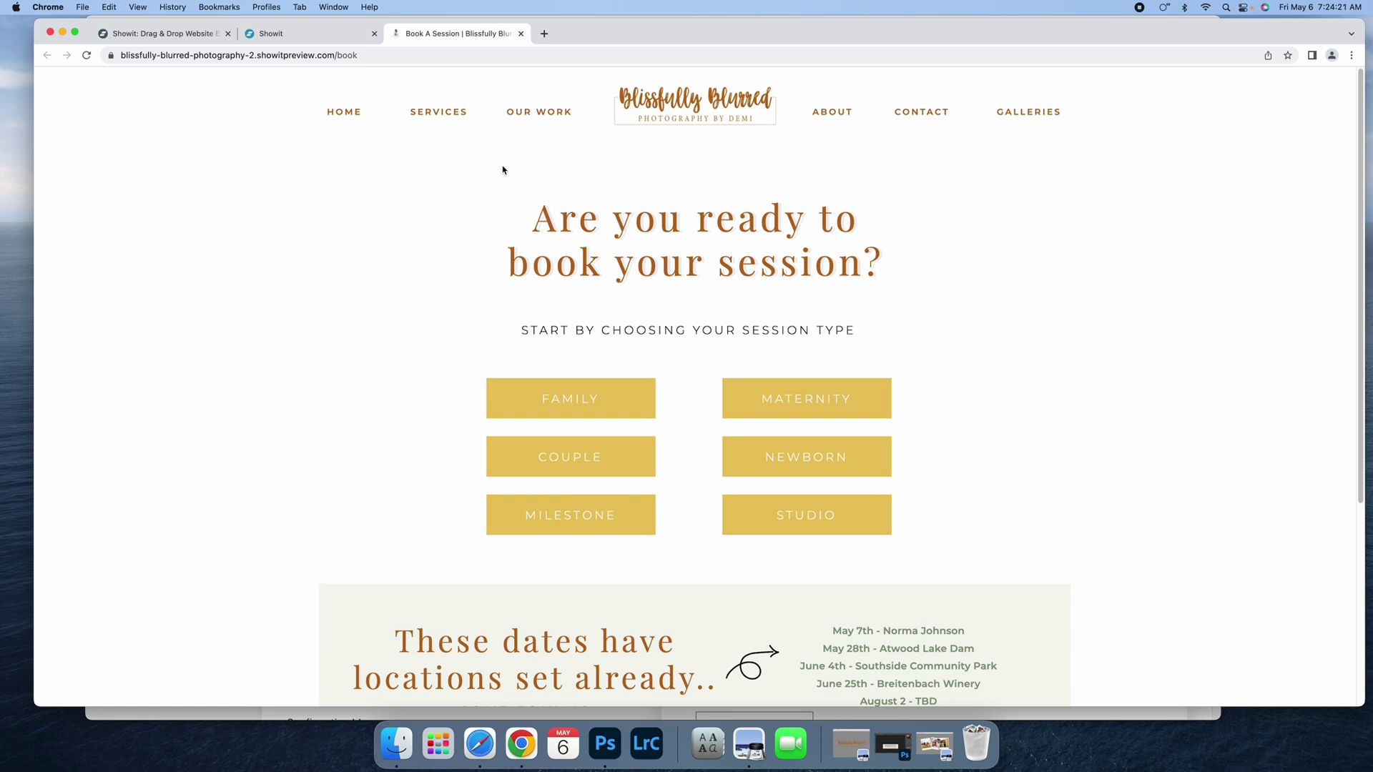
{"action": "scroll", "coordinate": [1119, 395], "scroll_direction": "down", "scroll_amount": 5}
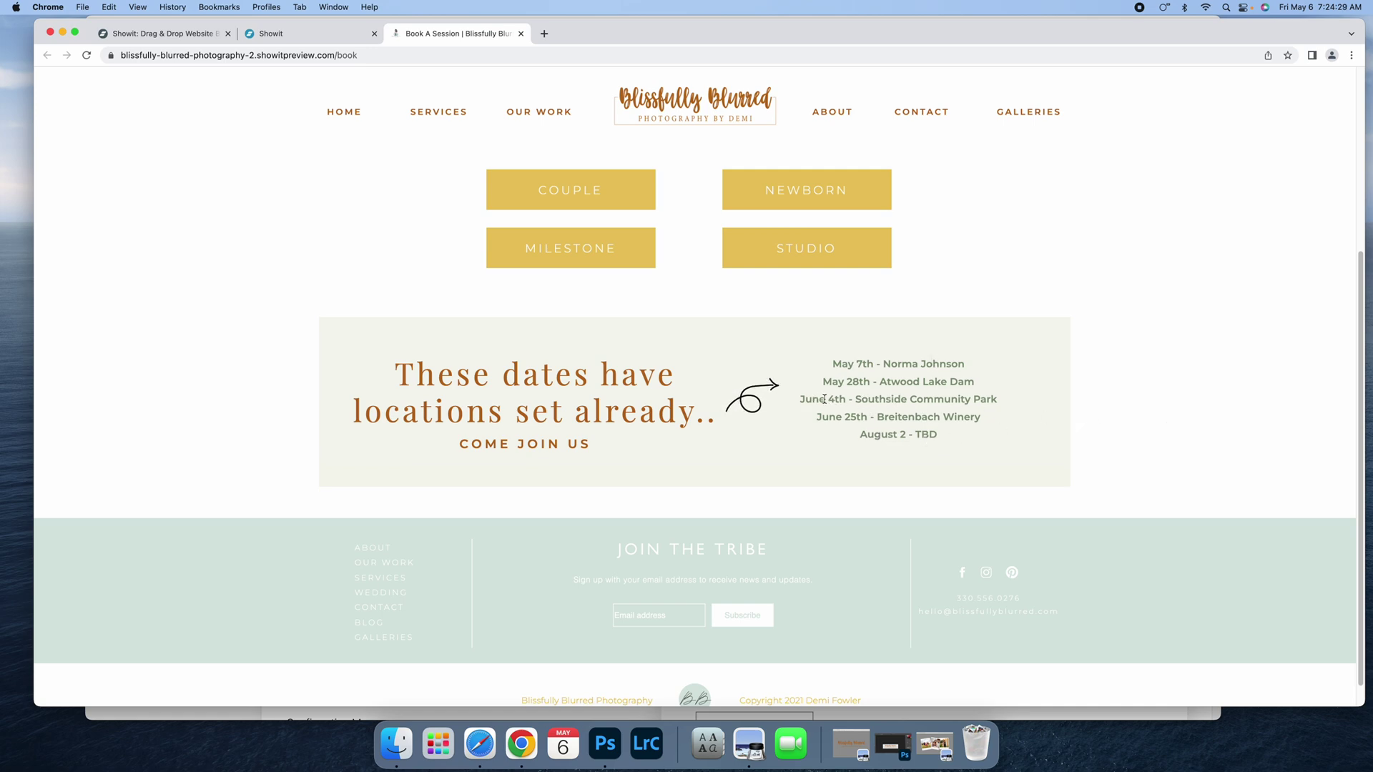
{"action": "scroll", "coordinate": [1130, 401], "scroll_direction": "up", "scroll_amount": 3}
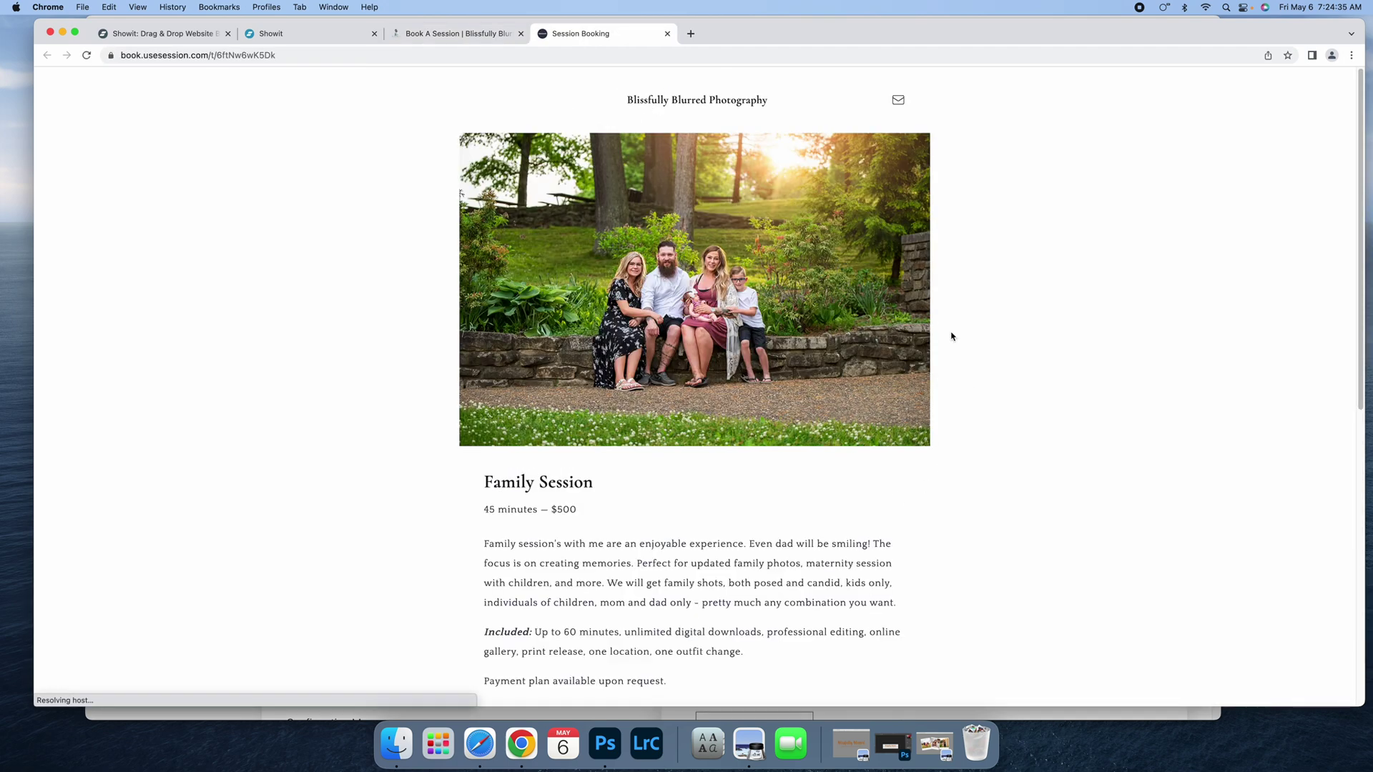
- Scroll the Family Session booking page to its May 2022 calendar, then return to Book A Session
{"action": "scroll", "coordinate": [1077, 490], "scroll_direction": "down", "scroll_amount": 4}
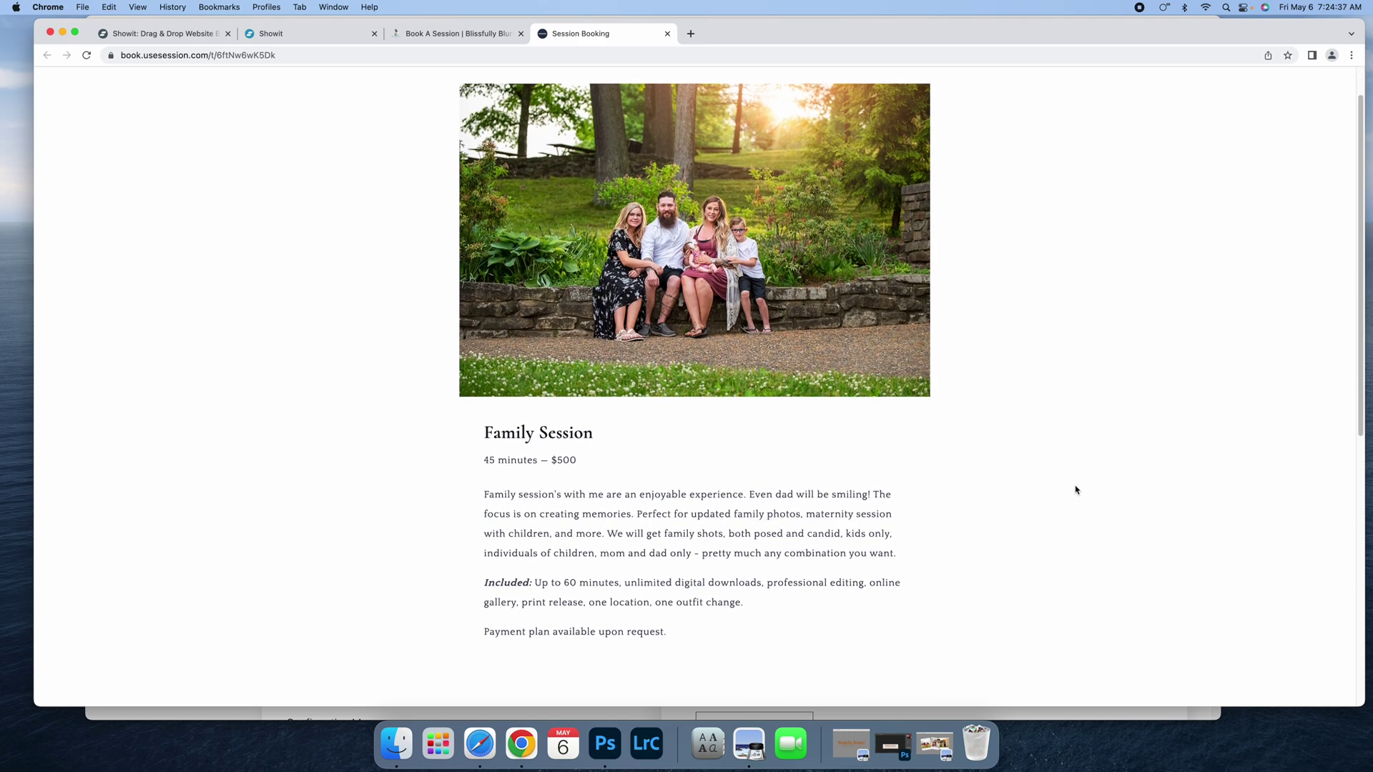
{"action": "scroll", "coordinate": [1076, 489], "scroll_direction": "down", "scroll_amount": 10}
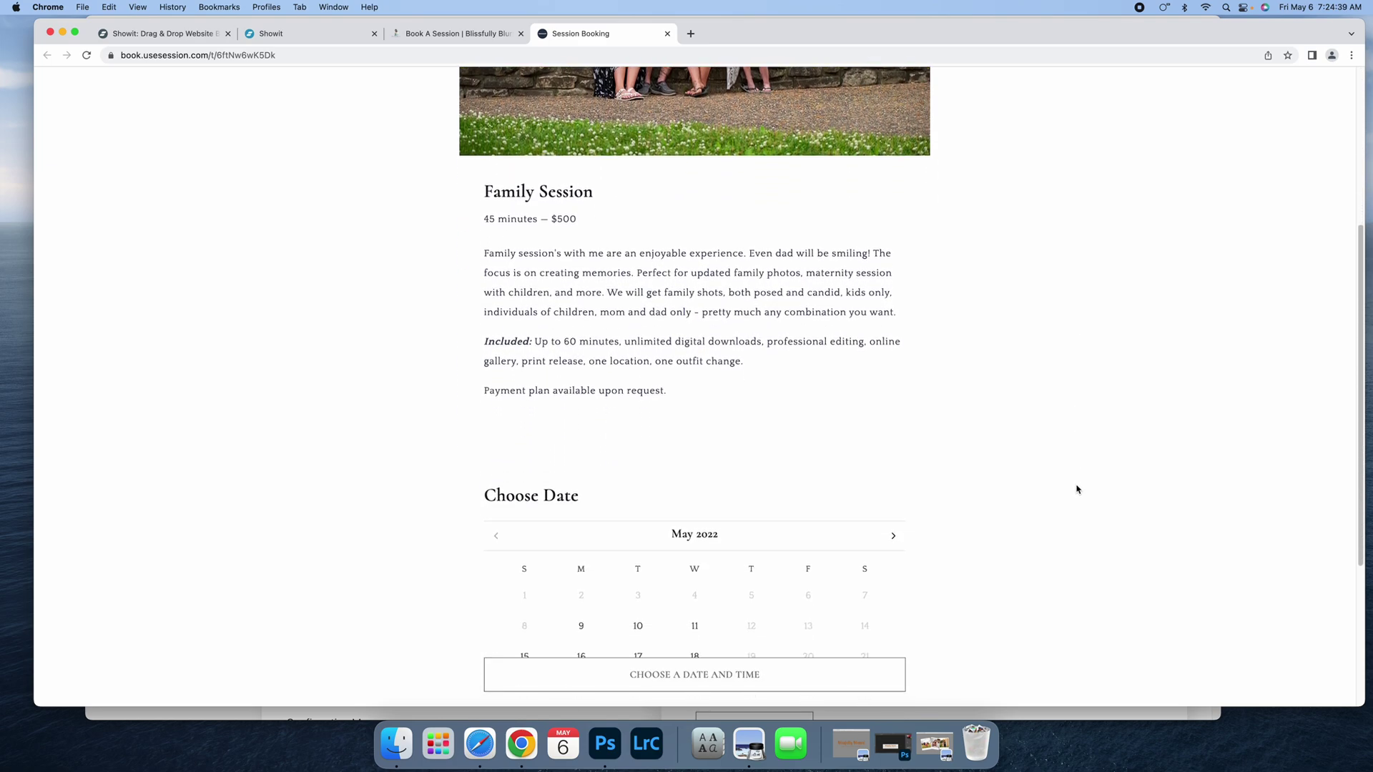
{"action": "scroll", "coordinate": [1076, 489], "scroll_direction": "down", "scroll_amount": 1}
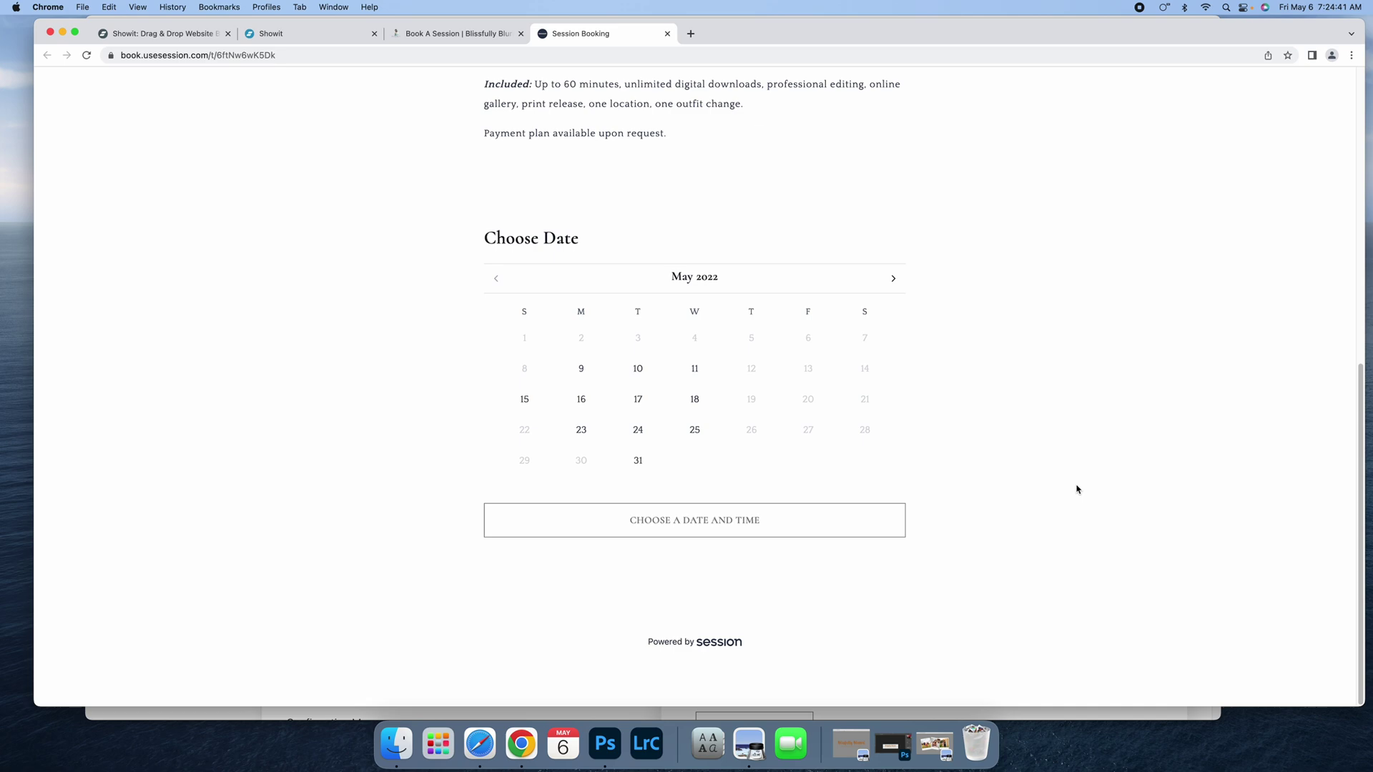
{"action": "scroll", "coordinate": [1077, 490], "scroll_direction": "up", "scroll_amount": 15}
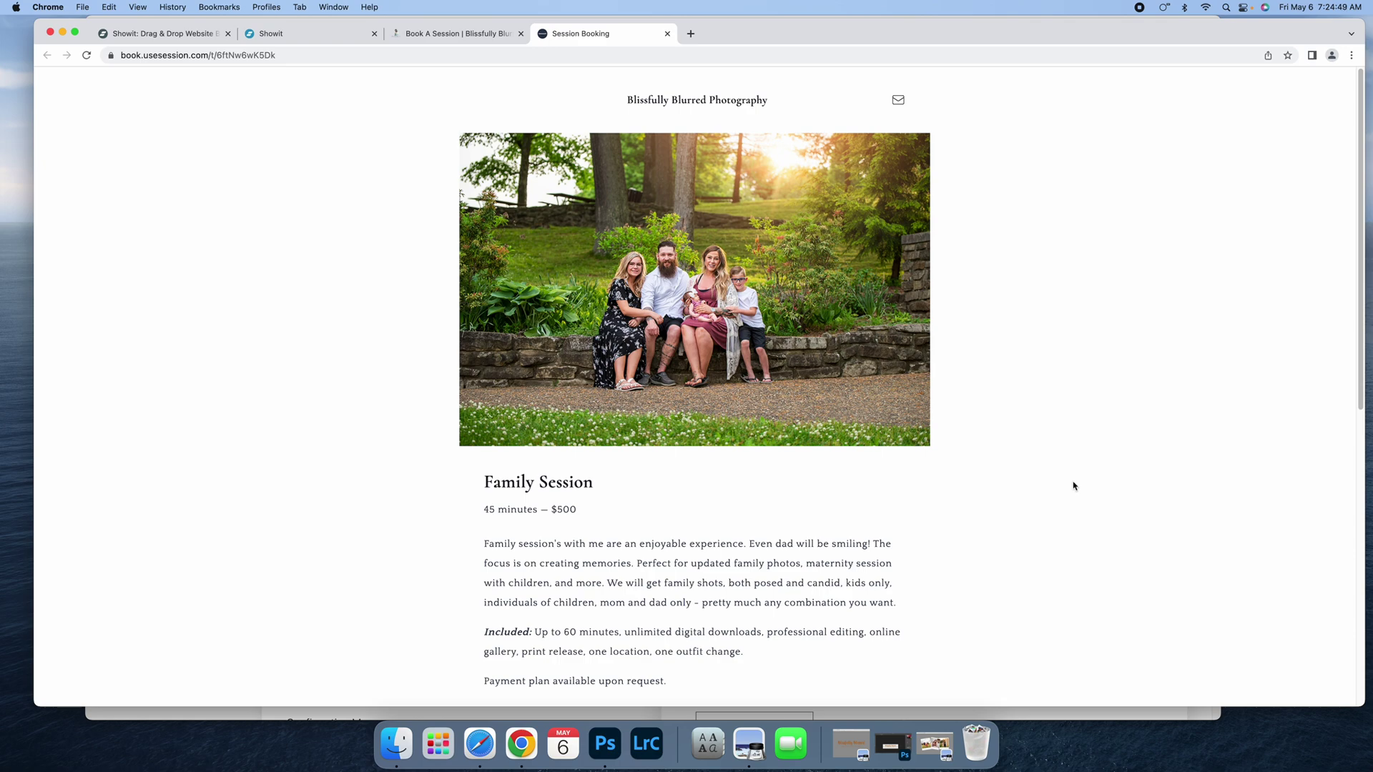
{"action": "left_click", "coordinate": [472, 36]}
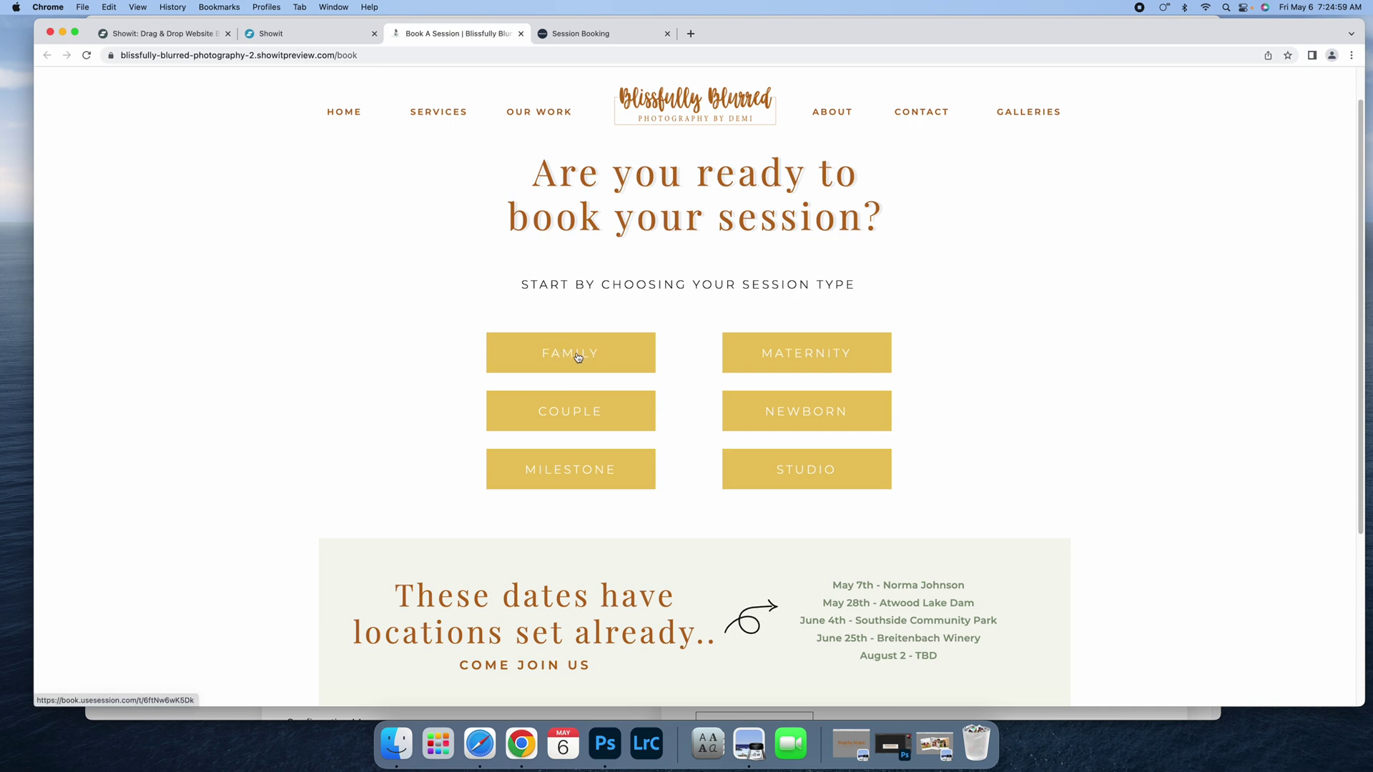
- Check the Session Types list in the Session dashboard, then go back to the Book A Session preview
{"action": "left_click", "coordinate": [479, 744]}
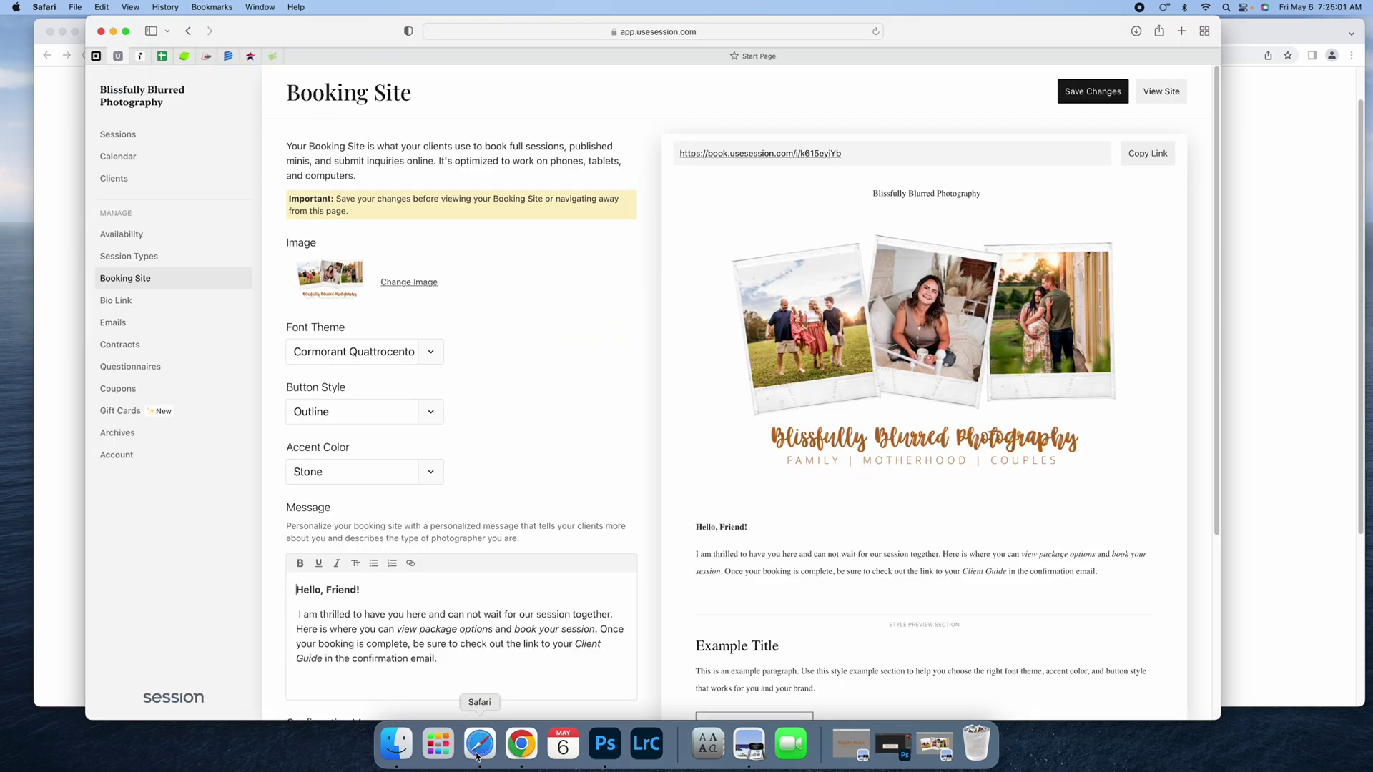
{"action": "left_click", "coordinate": [121, 256]}
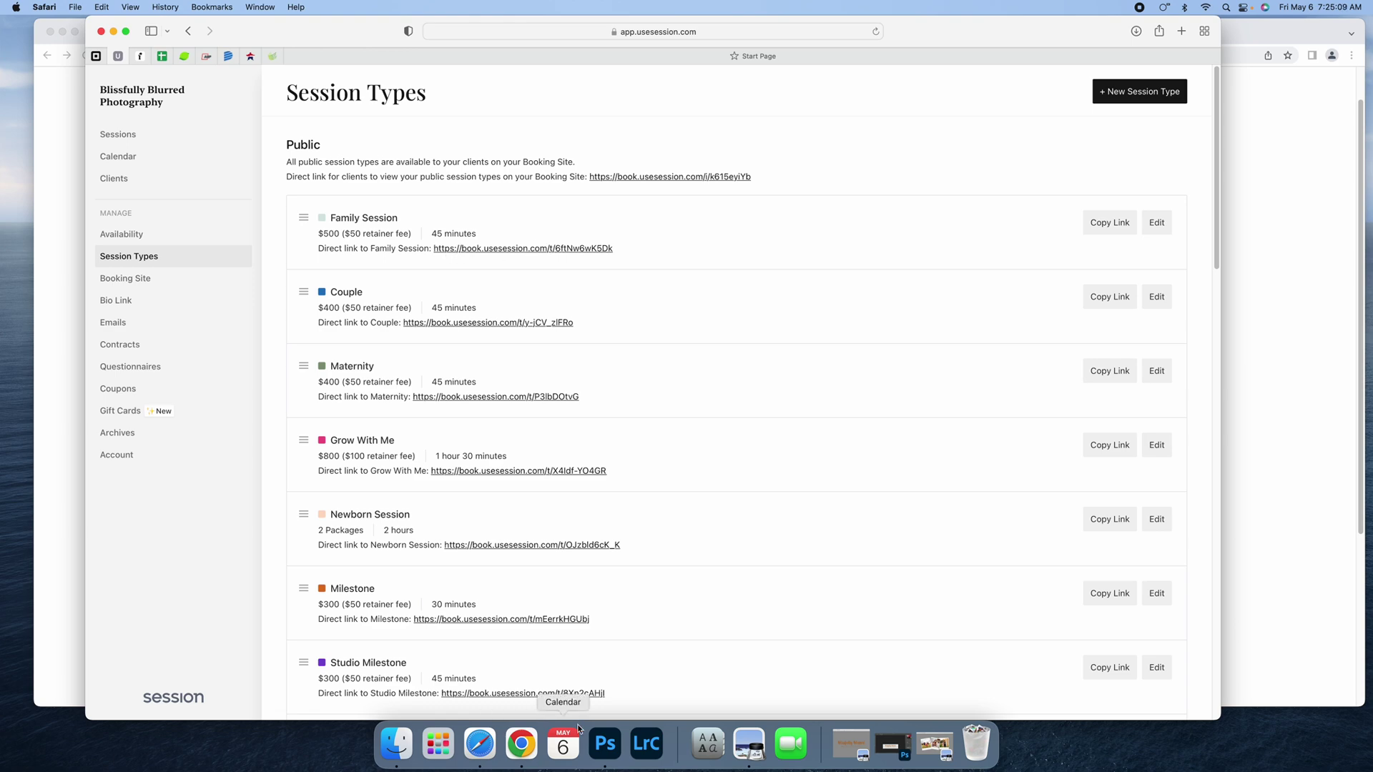
{"action": "left_click", "coordinate": [519, 753]}
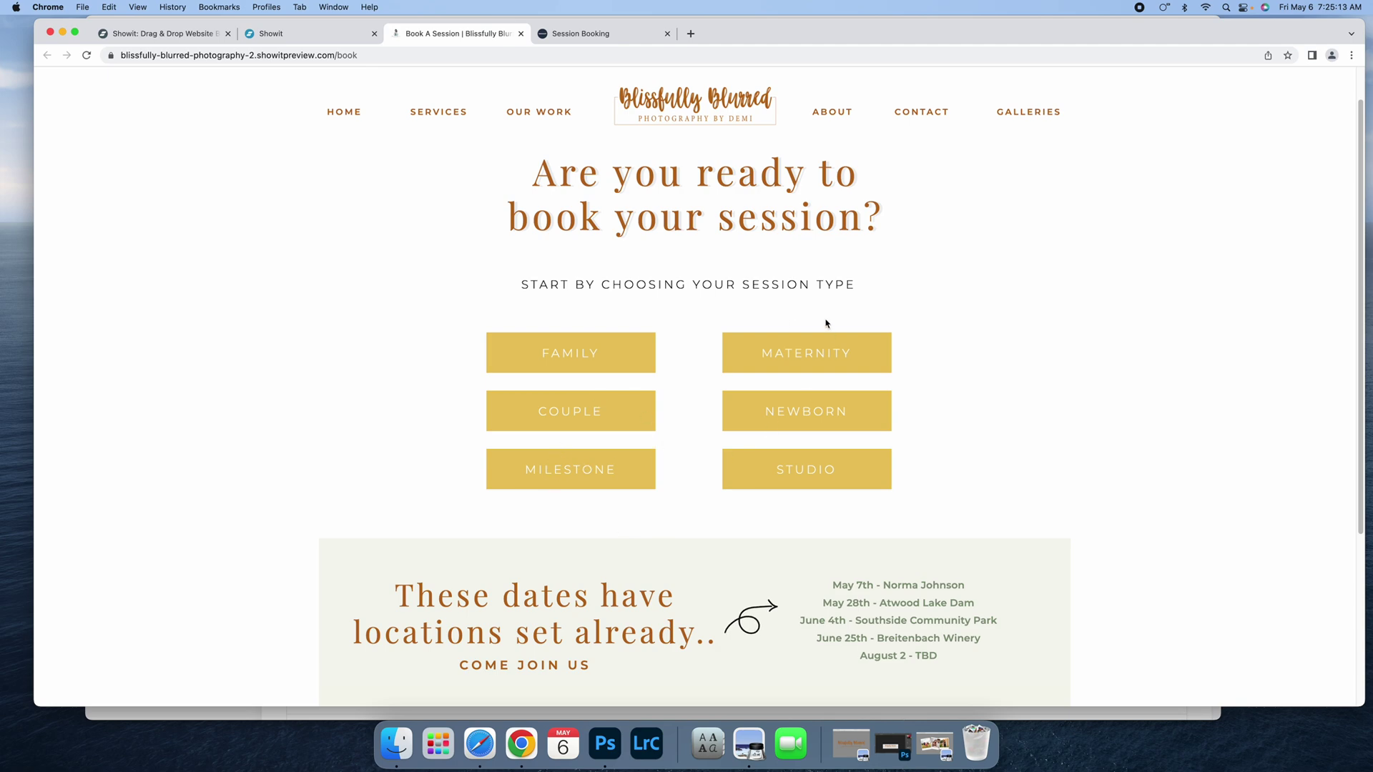
- Close the site preview and return to the Book page in the Showit editor
{"action": "left_click", "coordinate": [301, 40]}
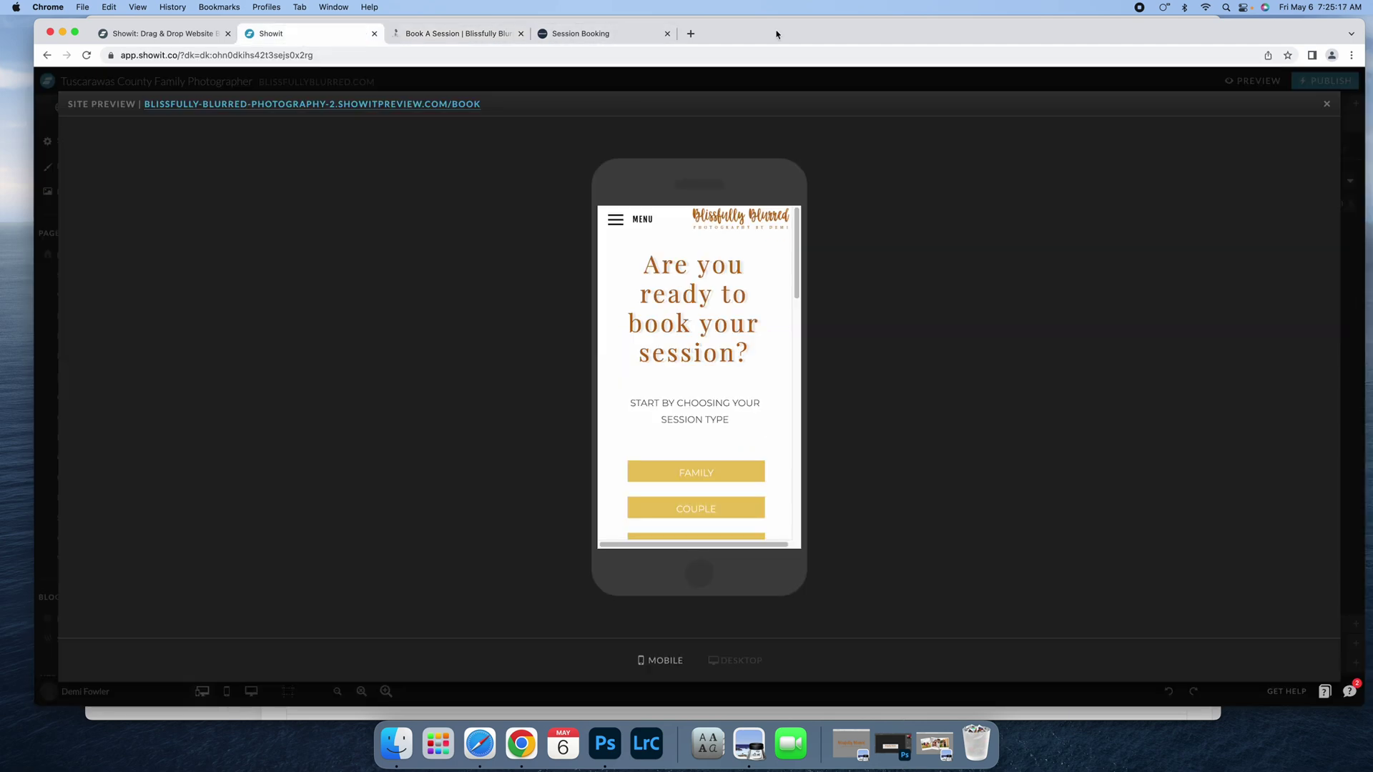
{"action": "left_click", "coordinate": [1326, 104]}
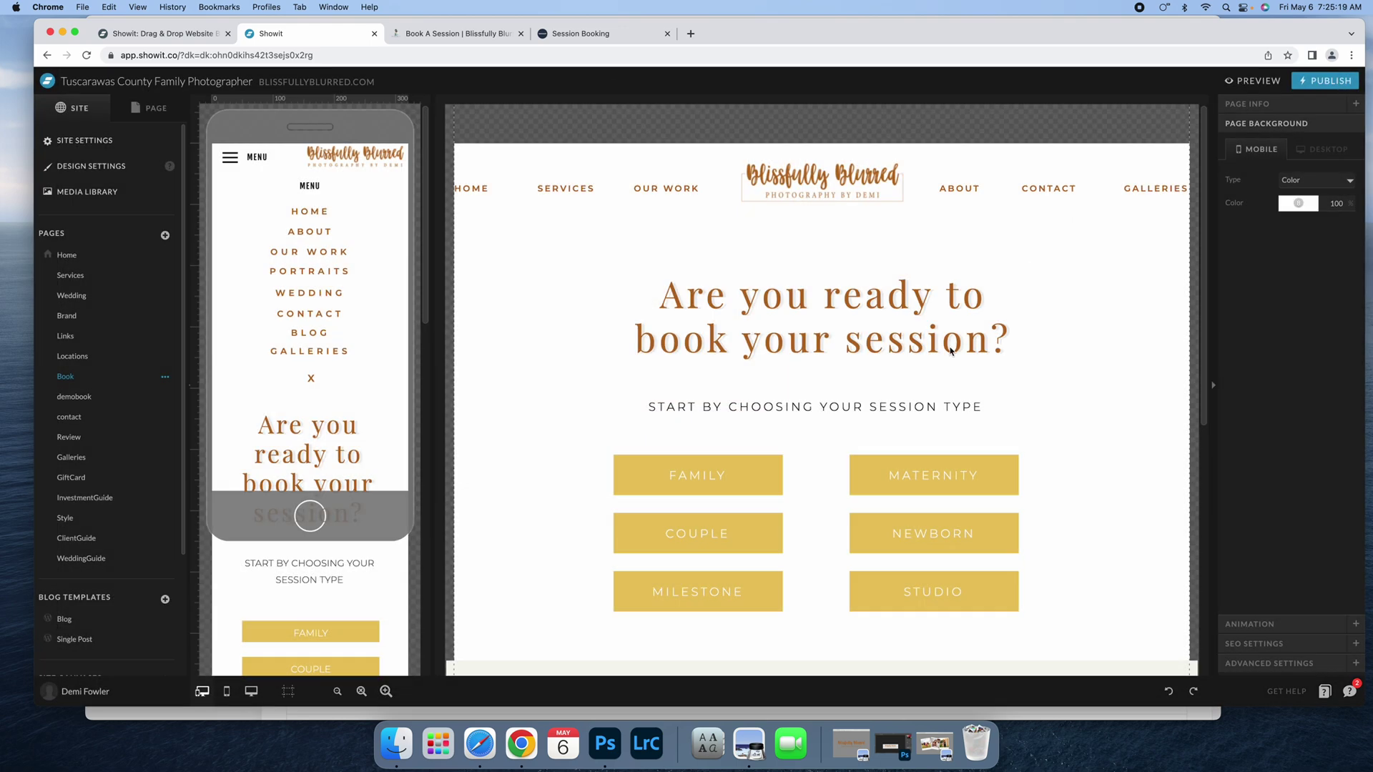
{"action": "scroll", "coordinate": [794, 368], "scroll_direction": "down", "scroll_amount": 5}
{"action": "scroll", "coordinate": [793, 368], "scroll_direction": "up", "scroll_amount": 5}
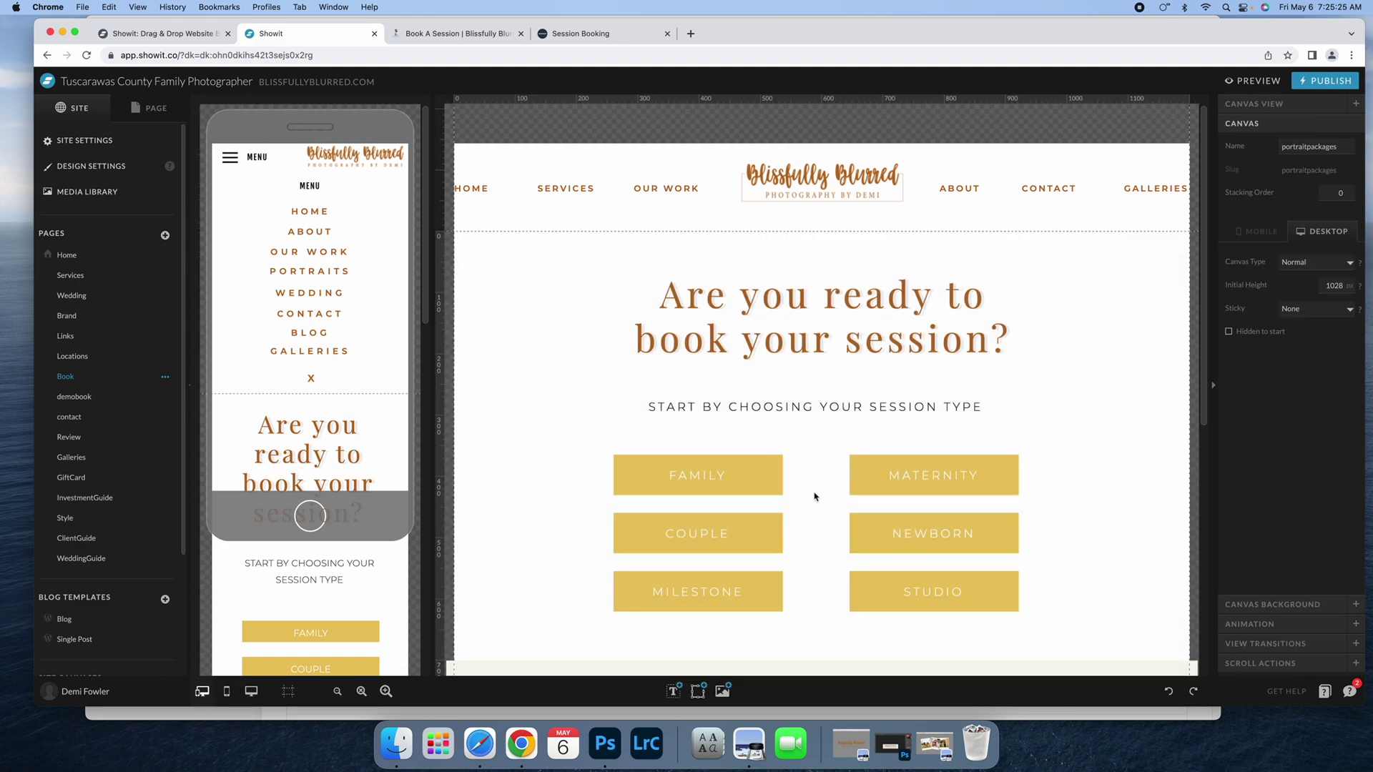
- Inspect the FAMILY button's settings on the Book page, then open the demobook page
{"action": "left_click", "coordinate": [650, 461]}
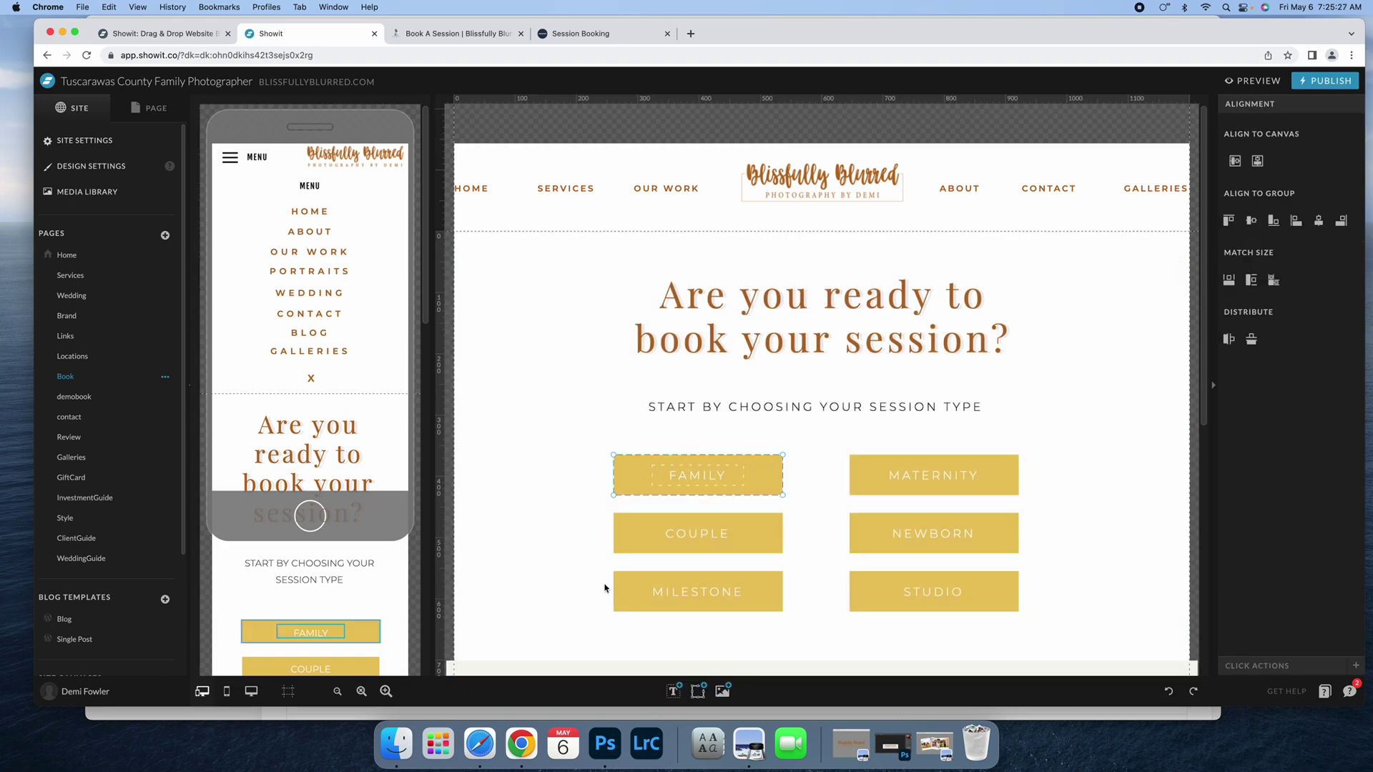
{"action": "scroll", "coordinate": [1016, 589], "scroll_direction": "down", "scroll_amount": 2}
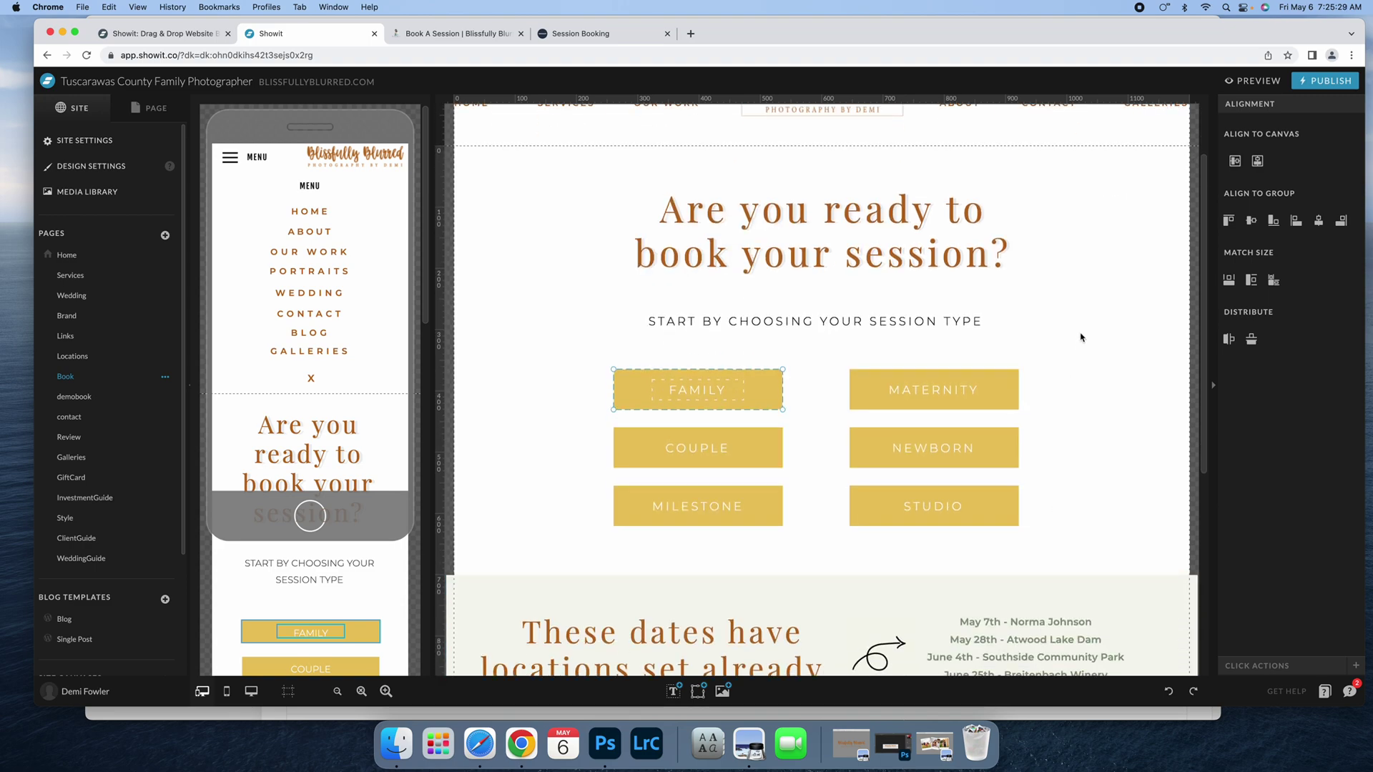
{"action": "left_click", "coordinate": [1076, 452]}
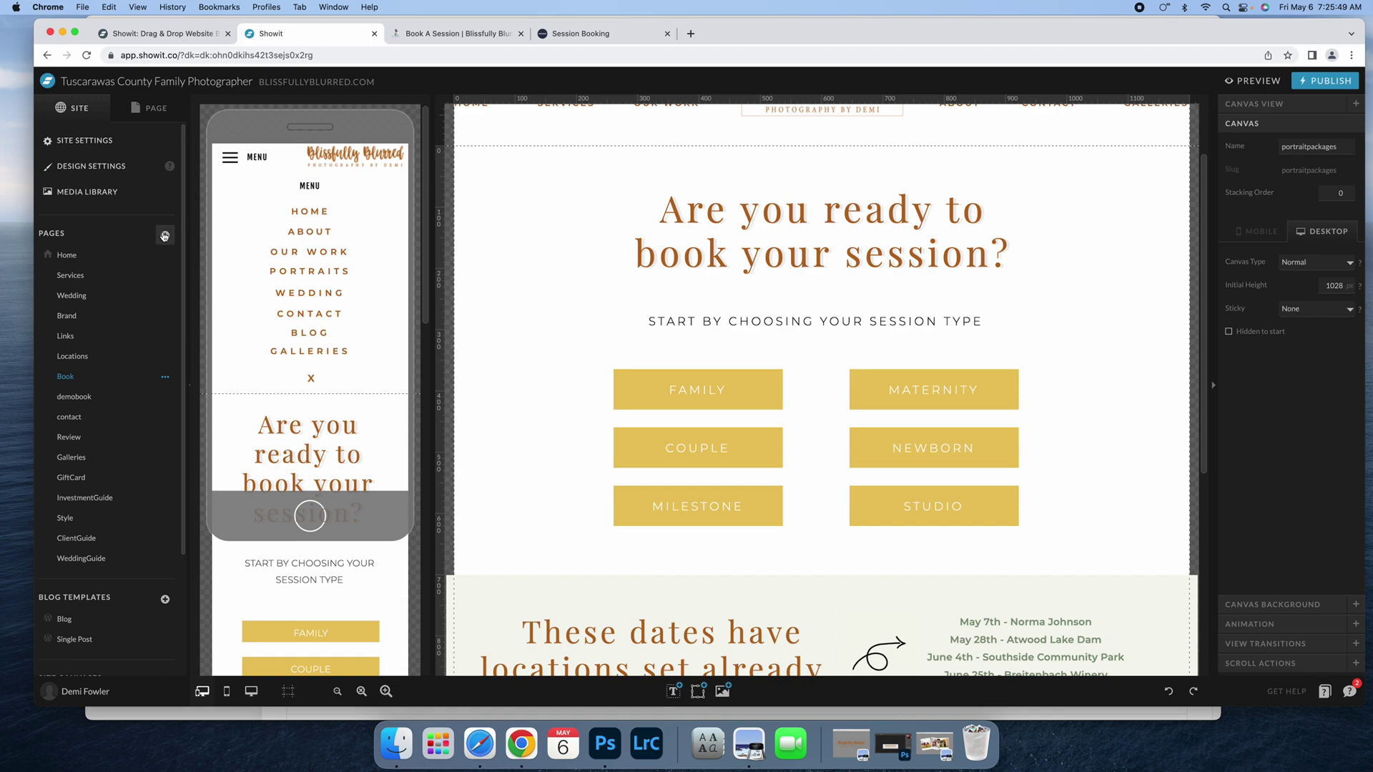
{"action": "left_click", "coordinate": [75, 396]}
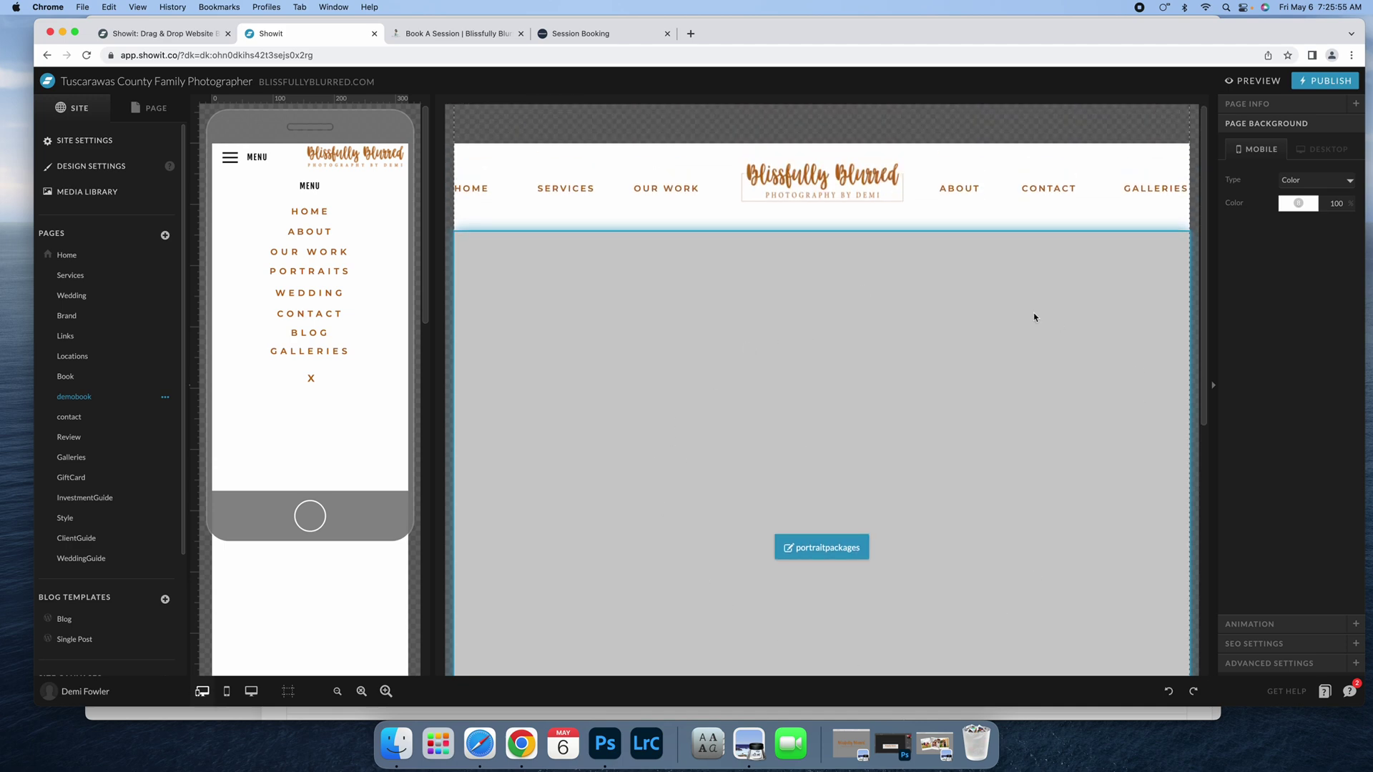
- Compare demobook's Page Info with the Book page, then open demobook's Rename Page dialog
{"action": "scroll", "coordinate": [1160, 414], "scroll_direction": "down", "scroll_amount": 6}
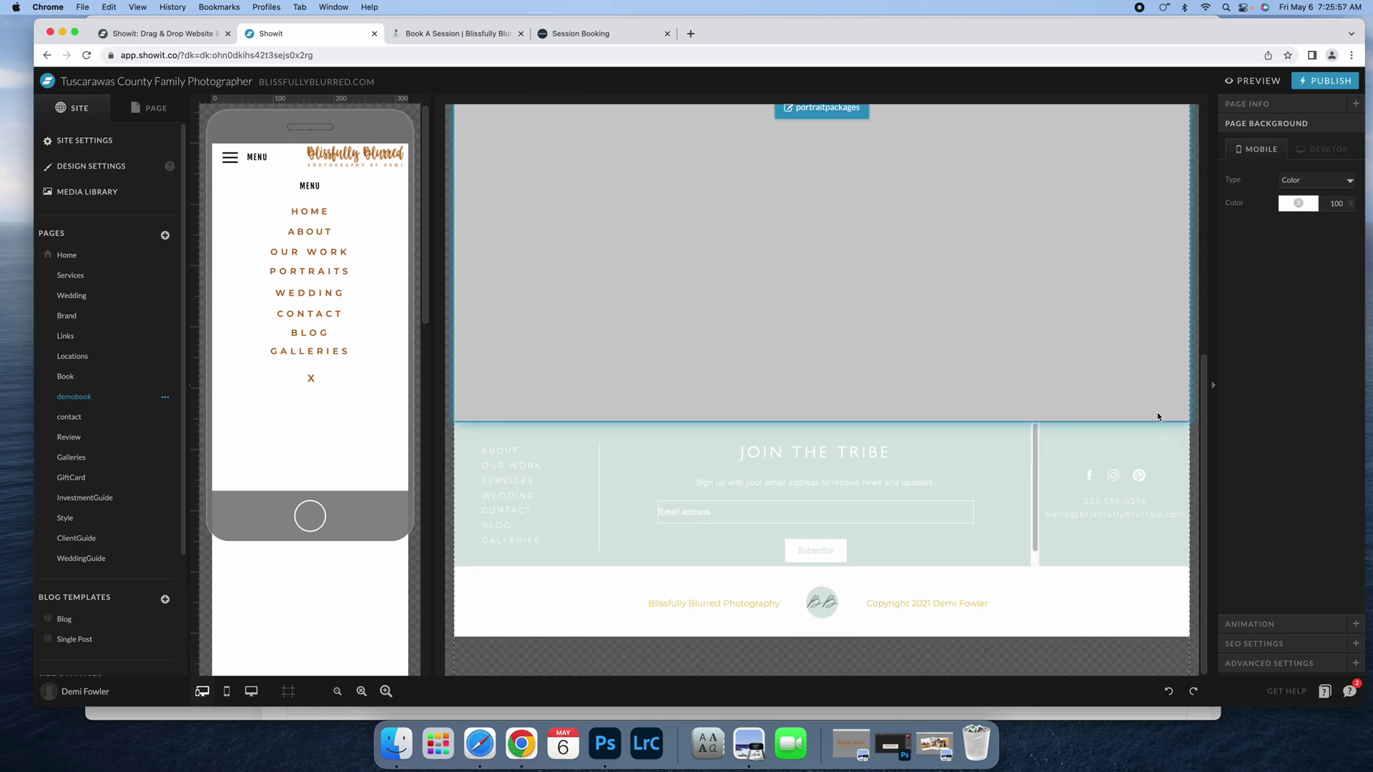
{"action": "scroll", "coordinate": [1158, 416], "scroll_direction": "up", "scroll_amount": 6}
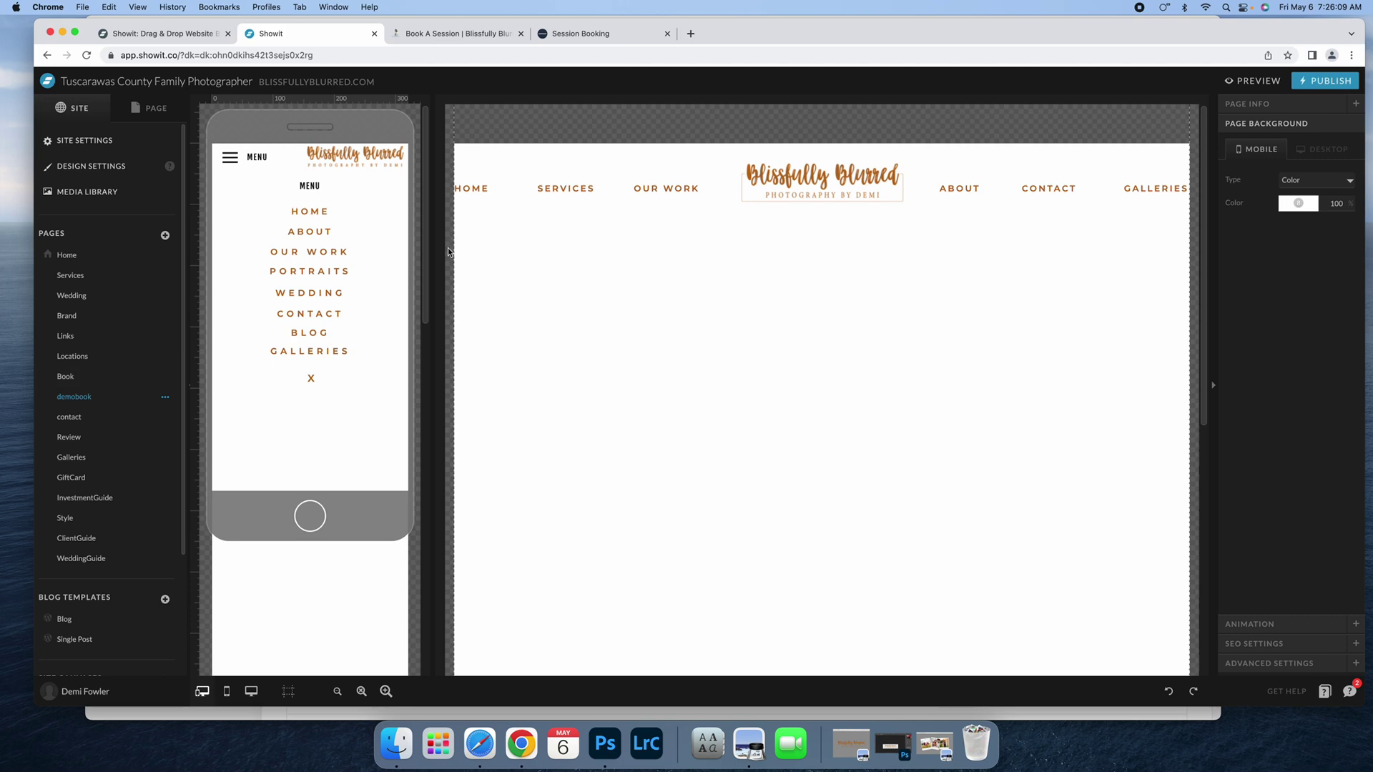
{"action": "left_click", "coordinate": [1290, 108]}
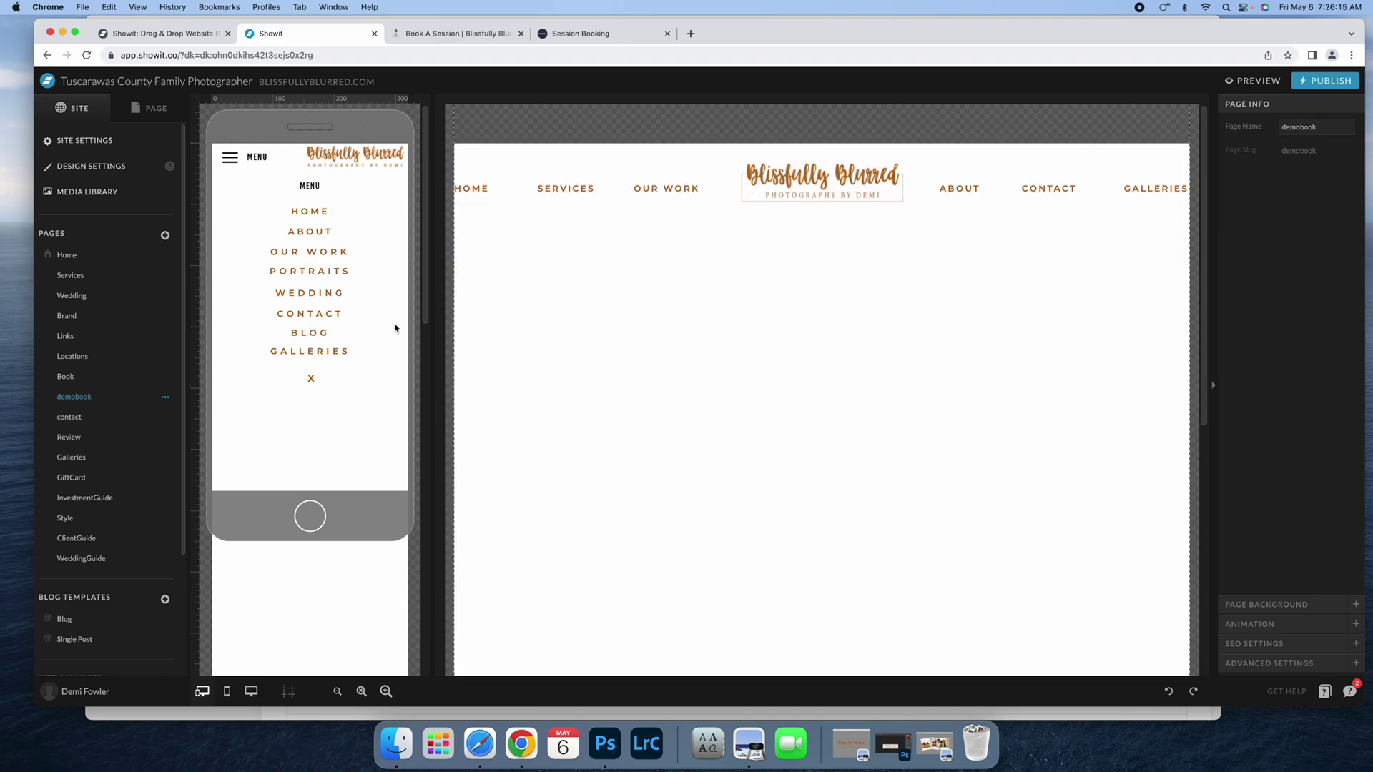
{"action": "left_click", "coordinate": [72, 377]}
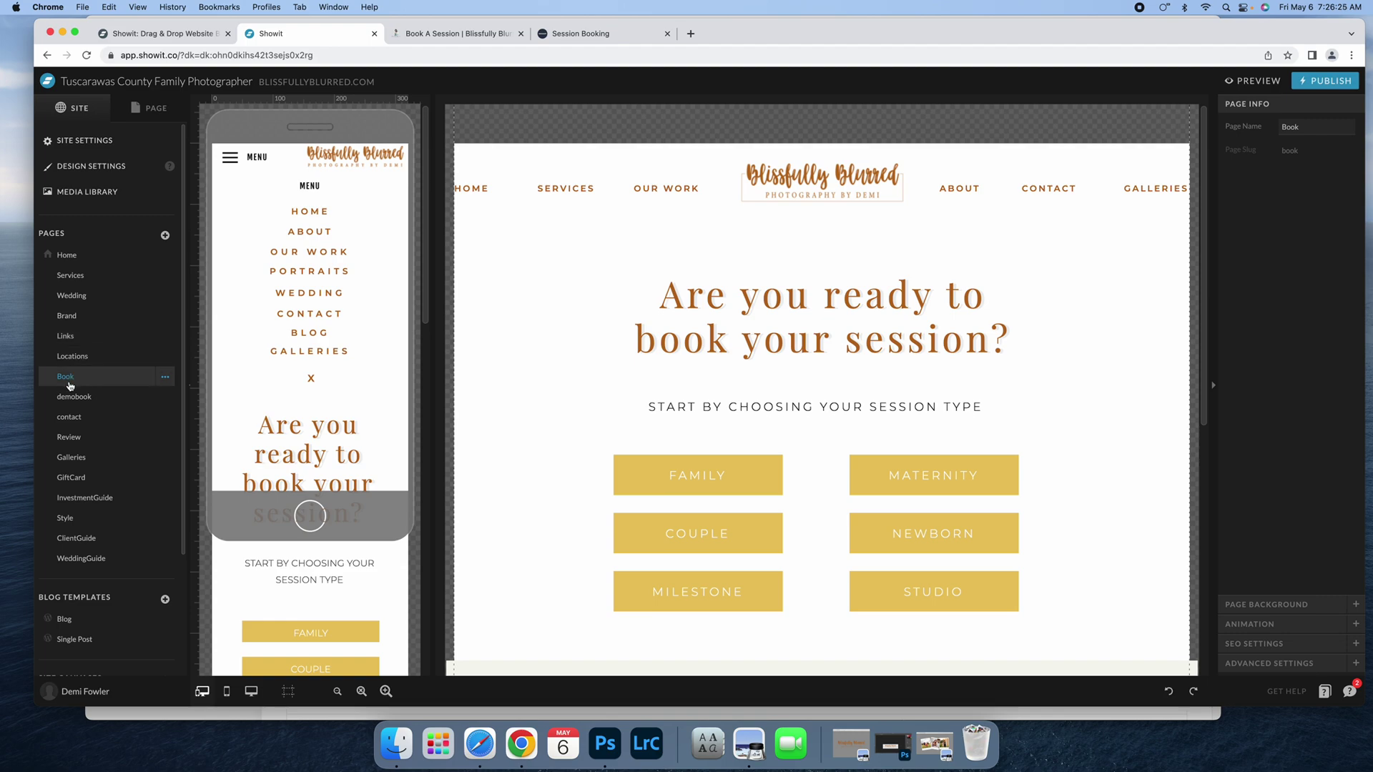
{"action": "left_click", "coordinate": [109, 403]}
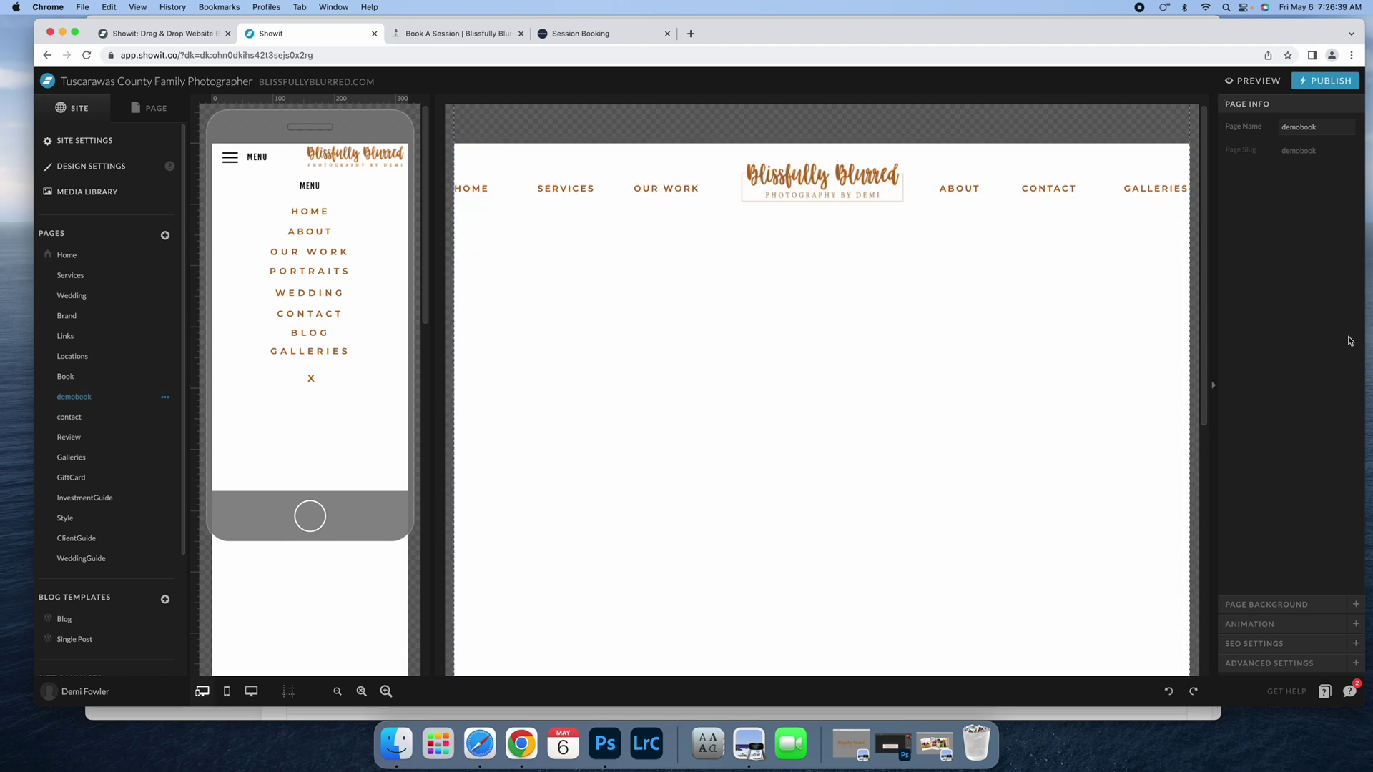
{"action": "left_click", "coordinate": [1329, 129]}
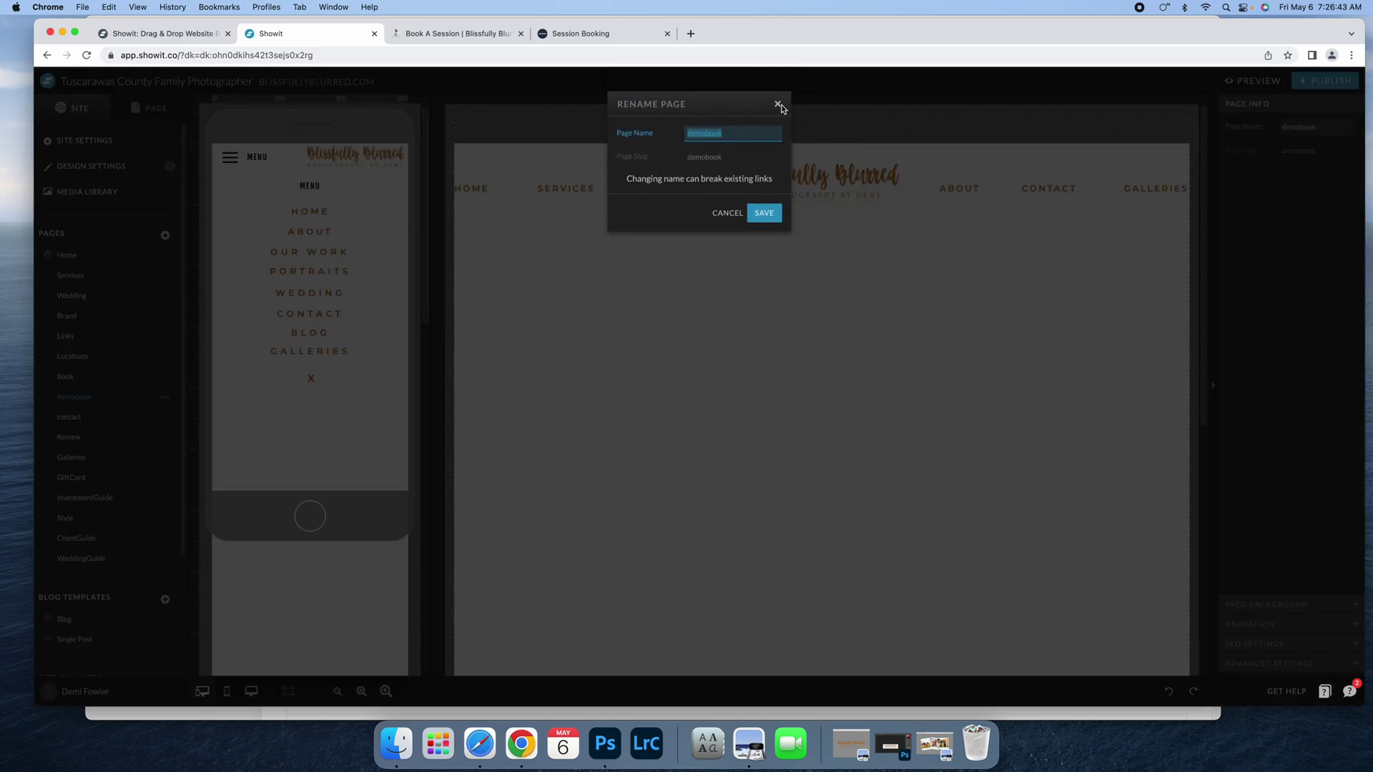
- Cancel the rename, keeping the name demobook, and review the page's background and advanced settings
{"action": "left_click", "coordinate": [778, 105]}
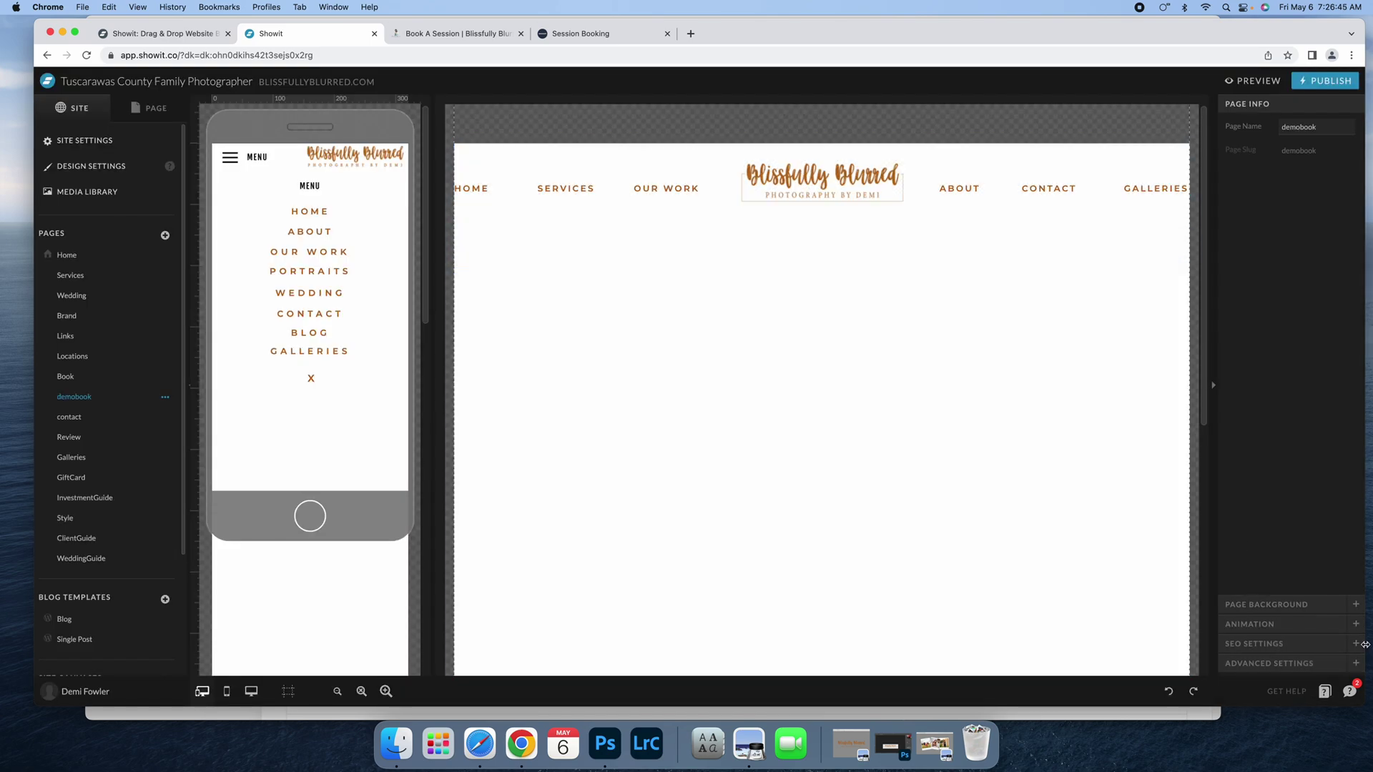
{"action": "left_click", "coordinate": [1294, 605]}
{"action": "left_click", "coordinate": [1279, 663]}
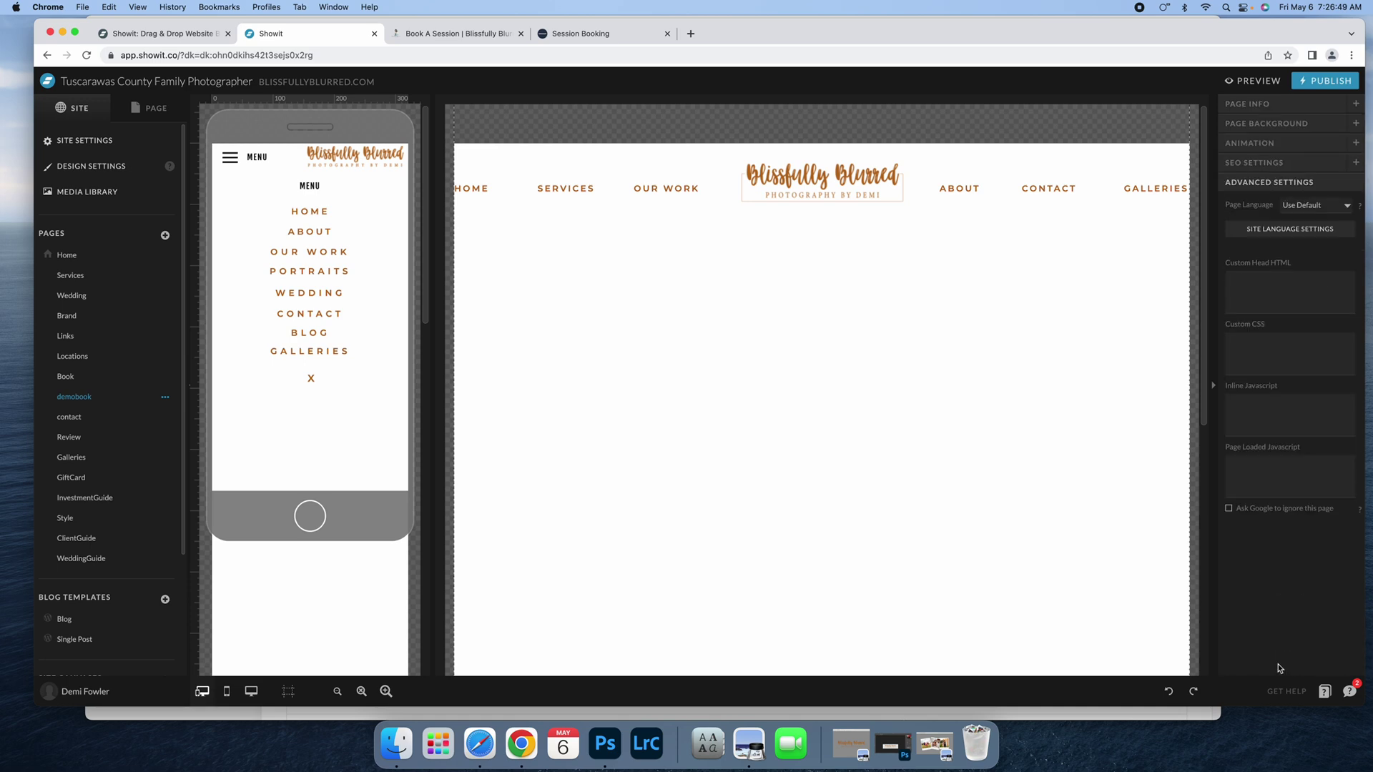
{"action": "left_click", "coordinate": [1286, 105]}
{"action": "scroll", "coordinate": [756, 440], "scroll_direction": "down", "scroll_amount": 2}
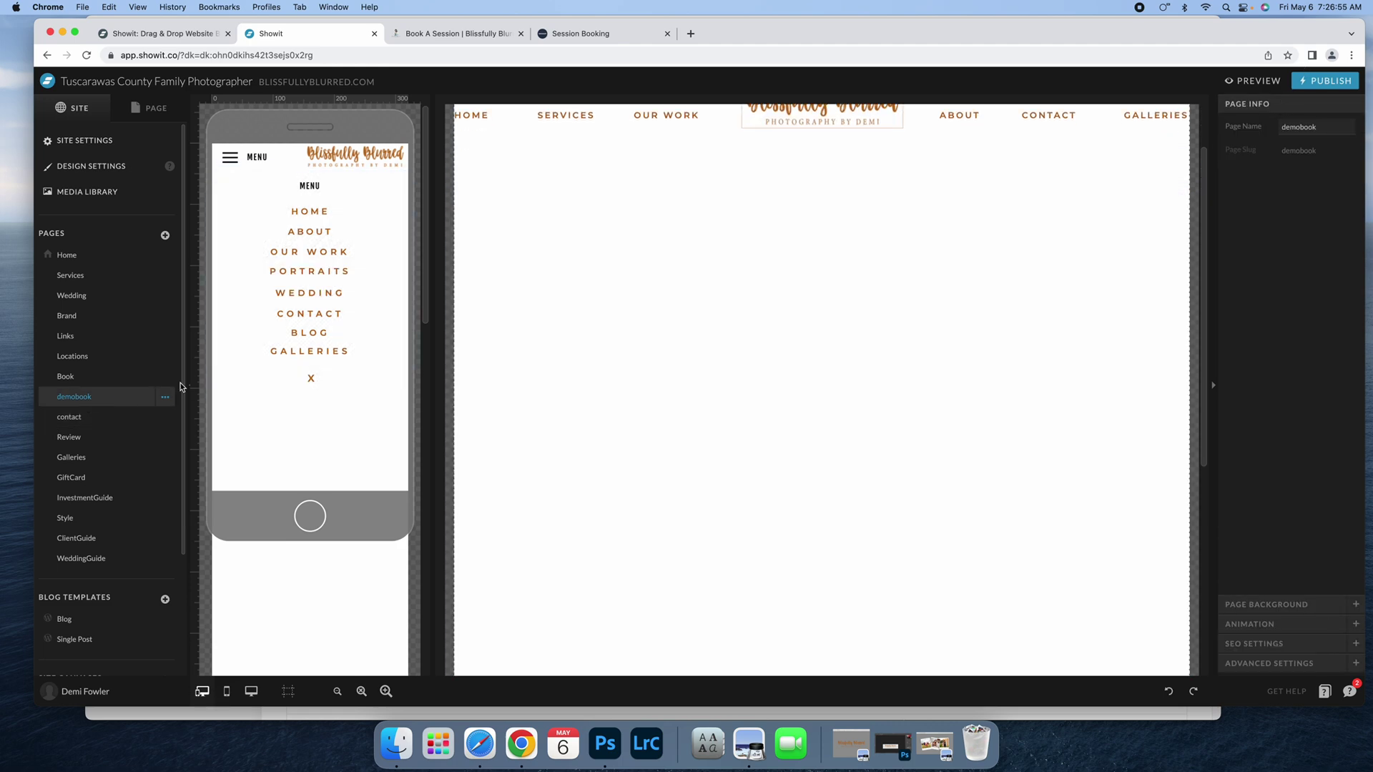
{"action": "scroll", "coordinate": [767, 442], "scroll_direction": "up", "scroll_amount": 2}
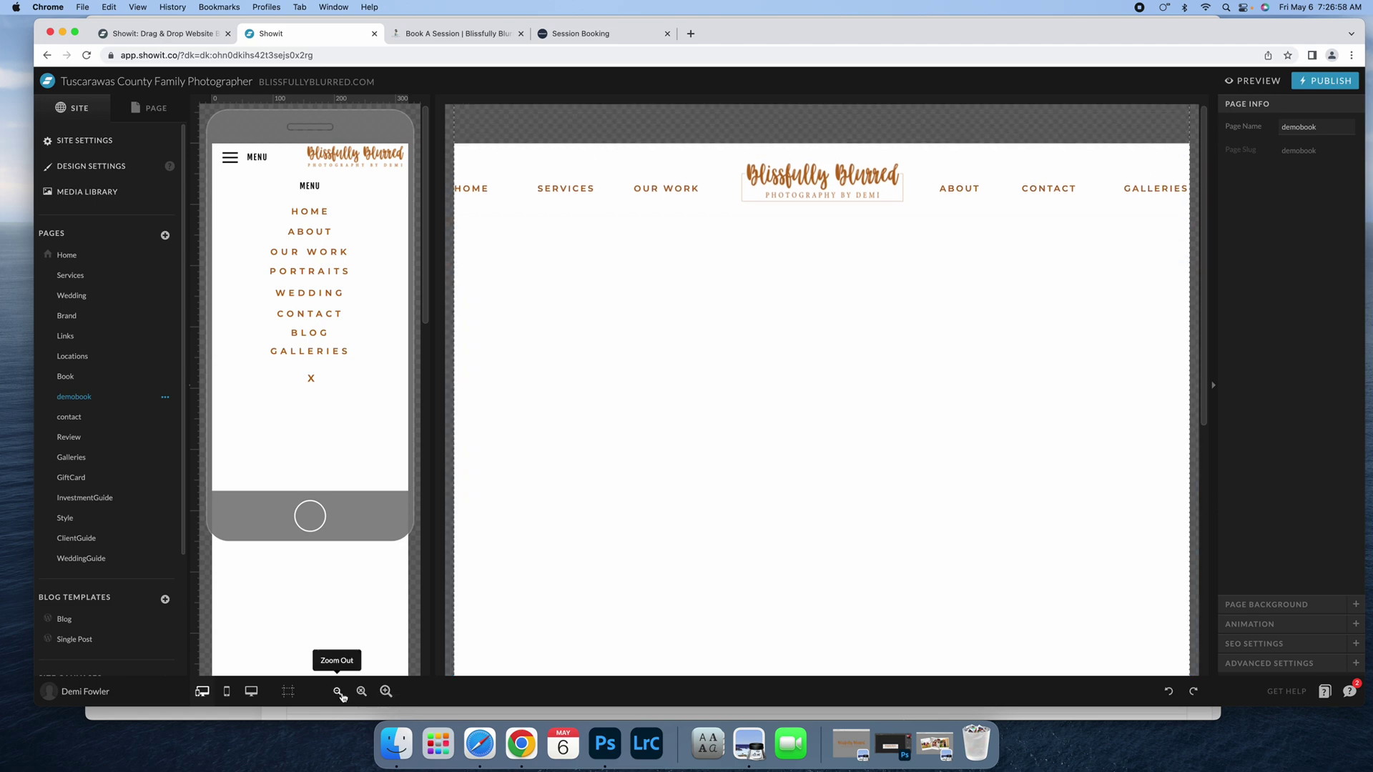
- Zoom out twice and select the portraitpackages canvas, showing its 1028 initial height
{"action": "left_click", "coordinate": [337, 691]}
{"action": "left_click", "coordinate": [338, 691]}
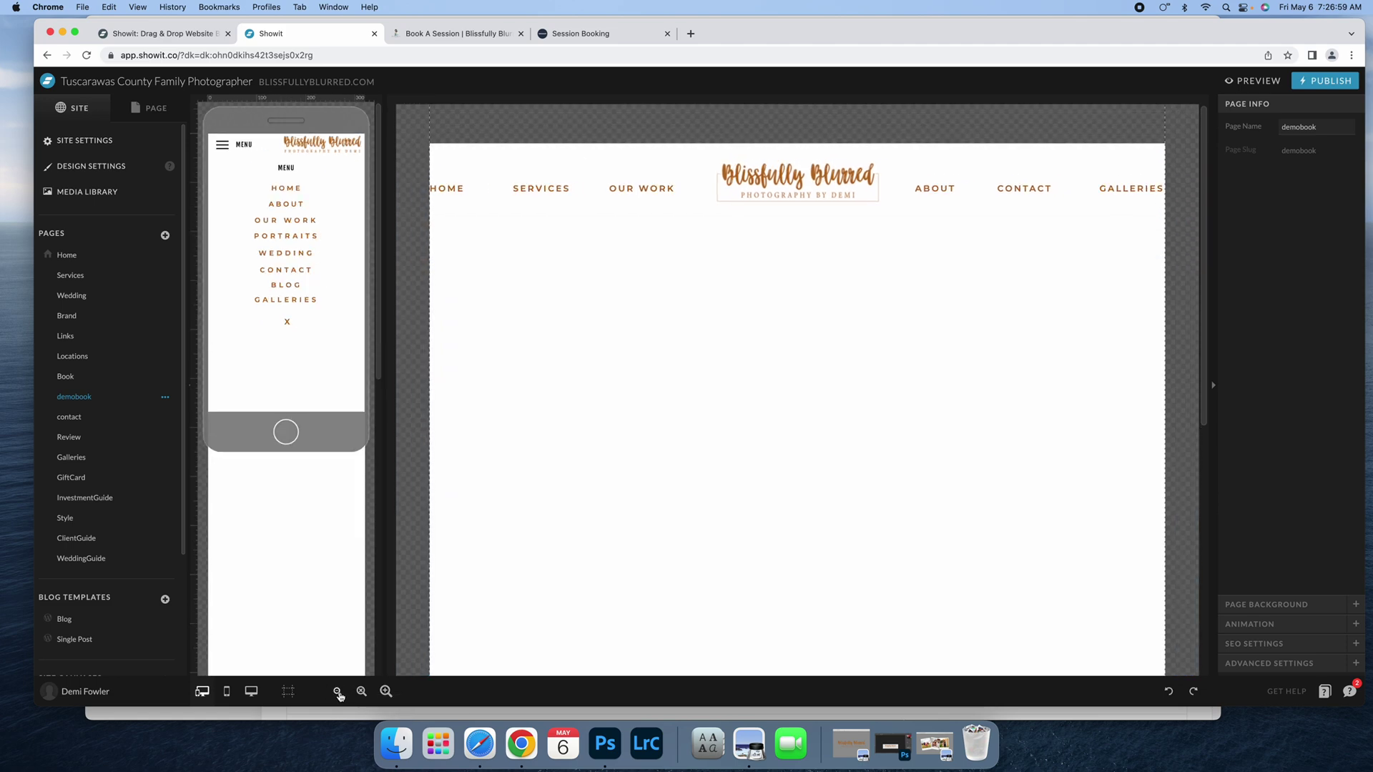
{"action": "scroll", "coordinate": [933, 466], "scroll_direction": "down", "scroll_amount": 3}
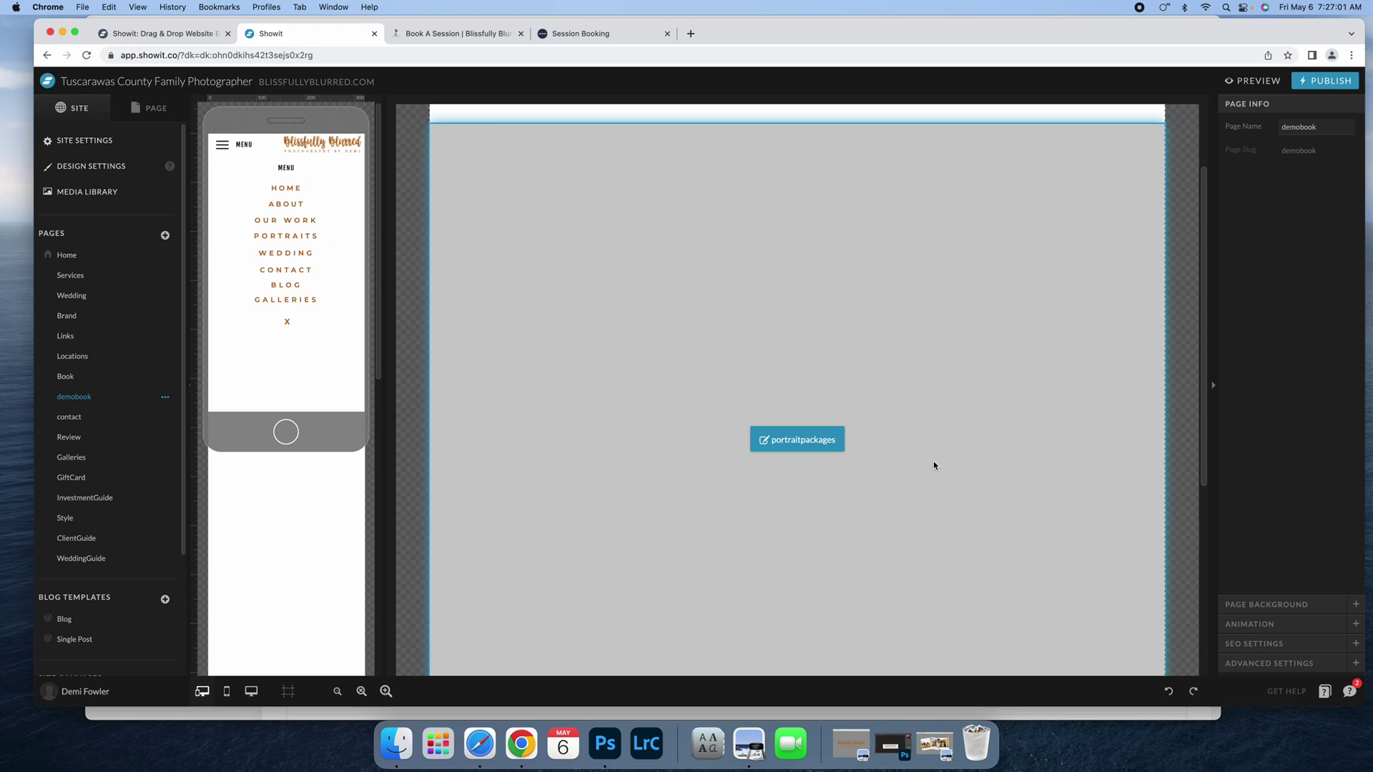
{"action": "left_click", "coordinate": [779, 341]}
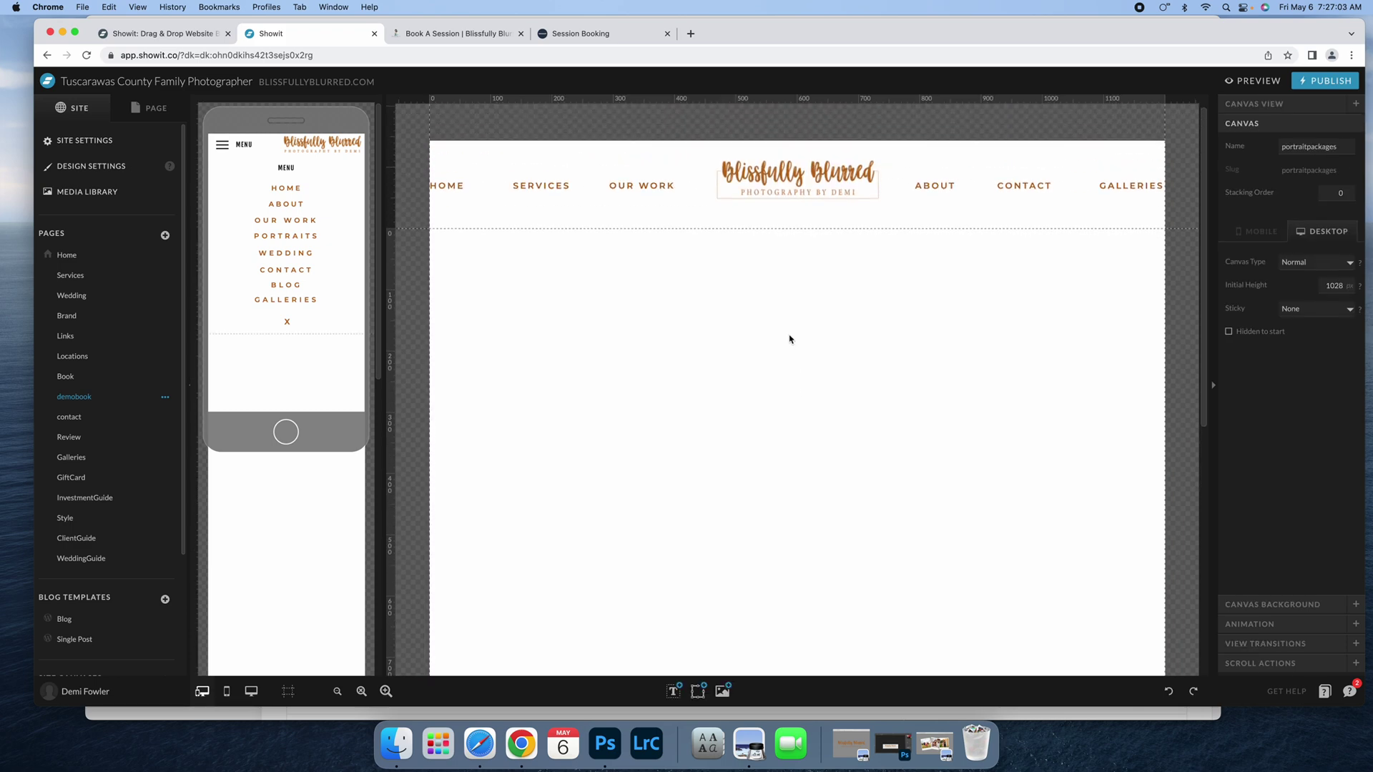
- Add an Embed Code block under the header, stretched full width to 1202 × 735
{"action": "scroll", "coordinate": [793, 340], "scroll_direction": "up", "scroll_amount": 1}
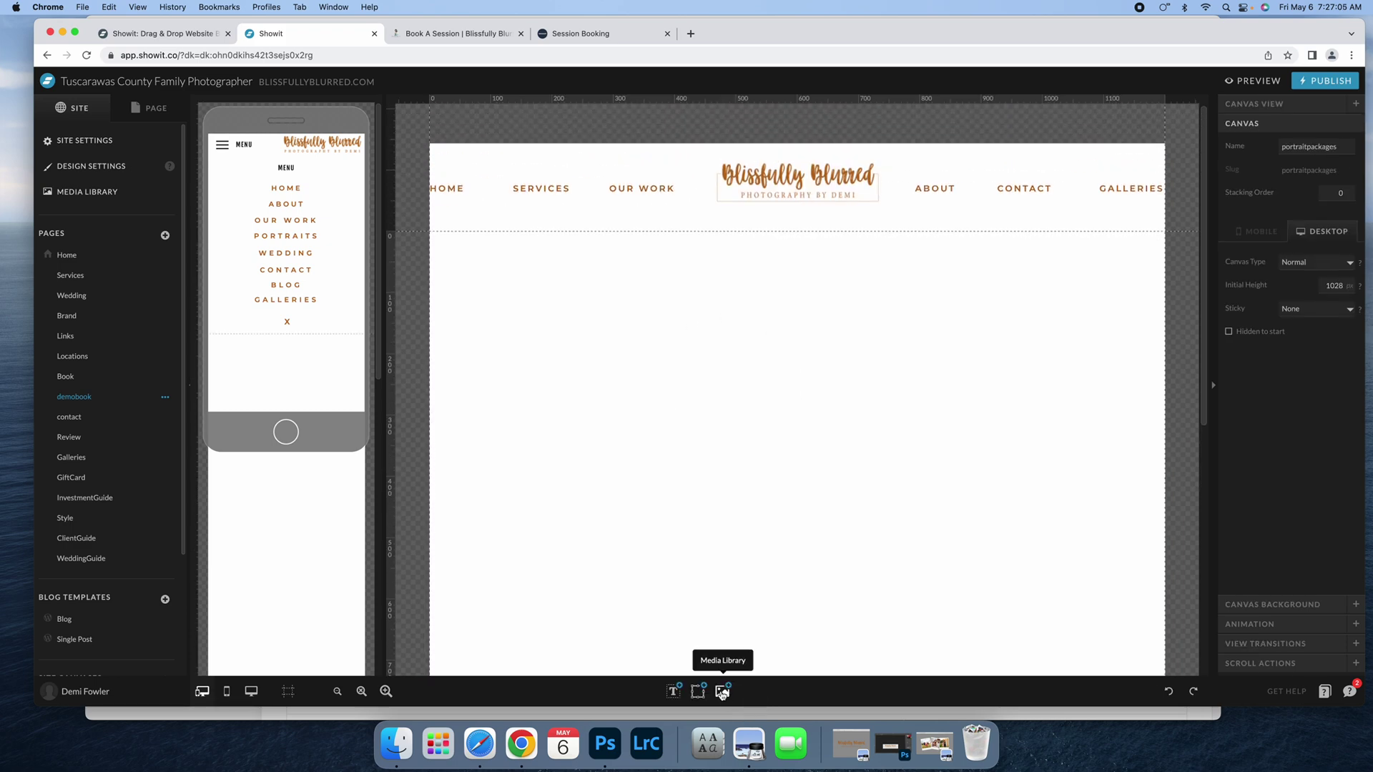
{"action": "mouse_move", "coordinate": [682, 695]}
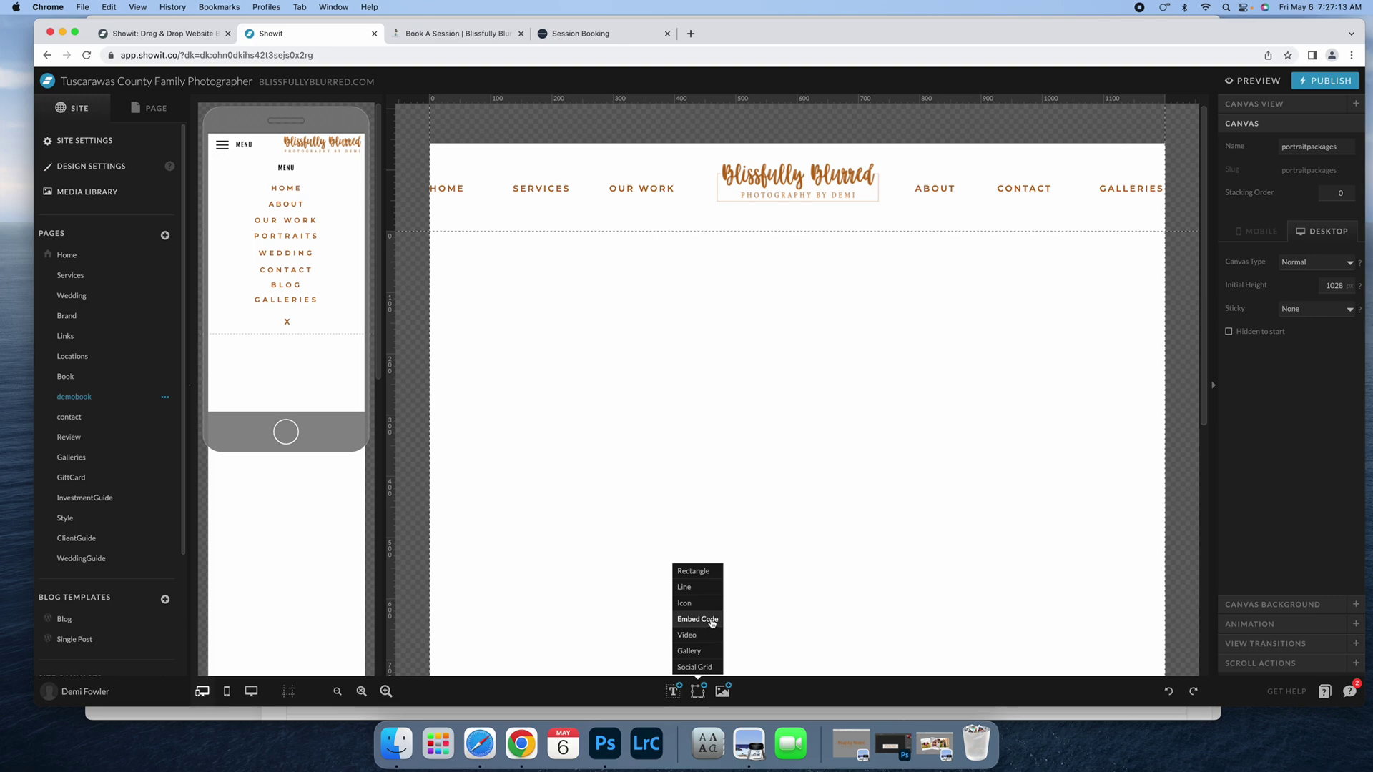
{"action": "left_click", "coordinate": [711, 623]}
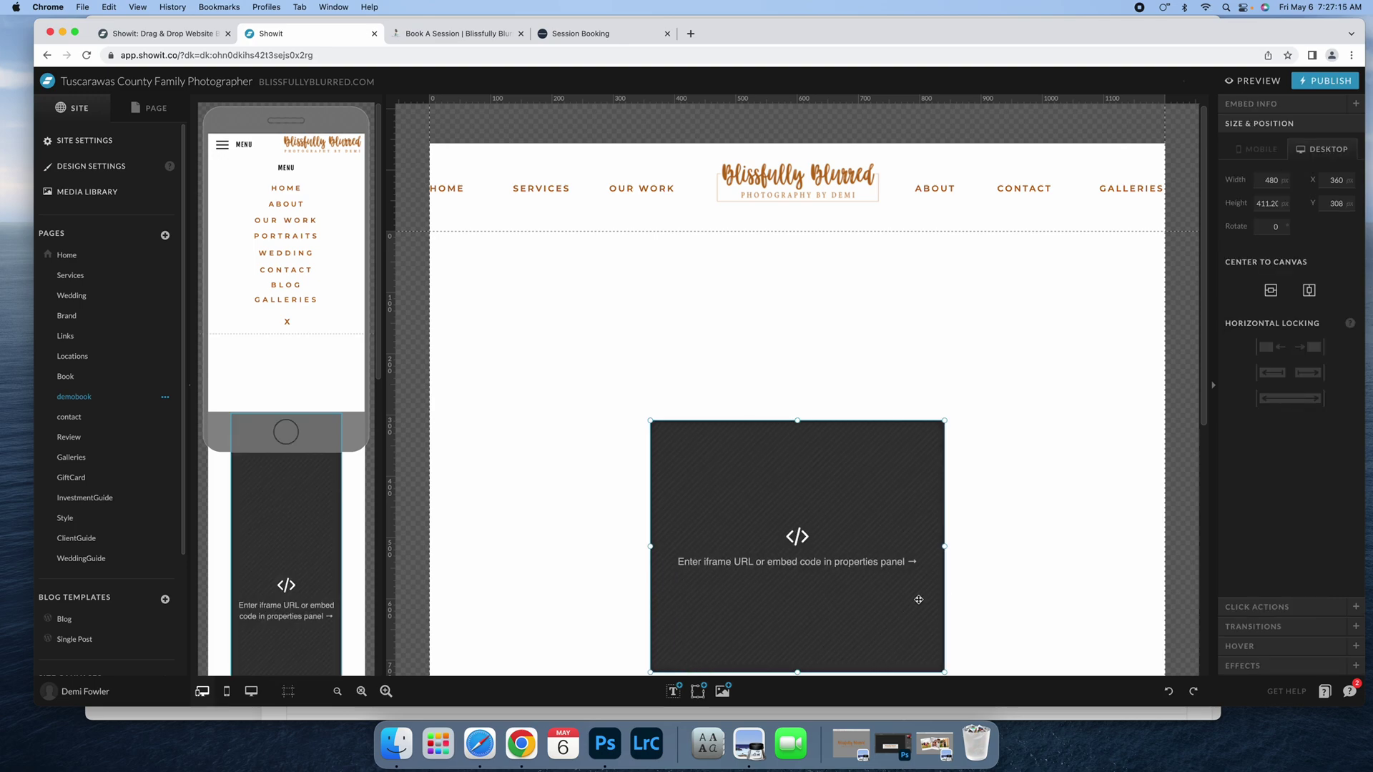
{"action": "left_click_drag", "start_coordinate": [890, 608], "coordinate": [668, 422]}
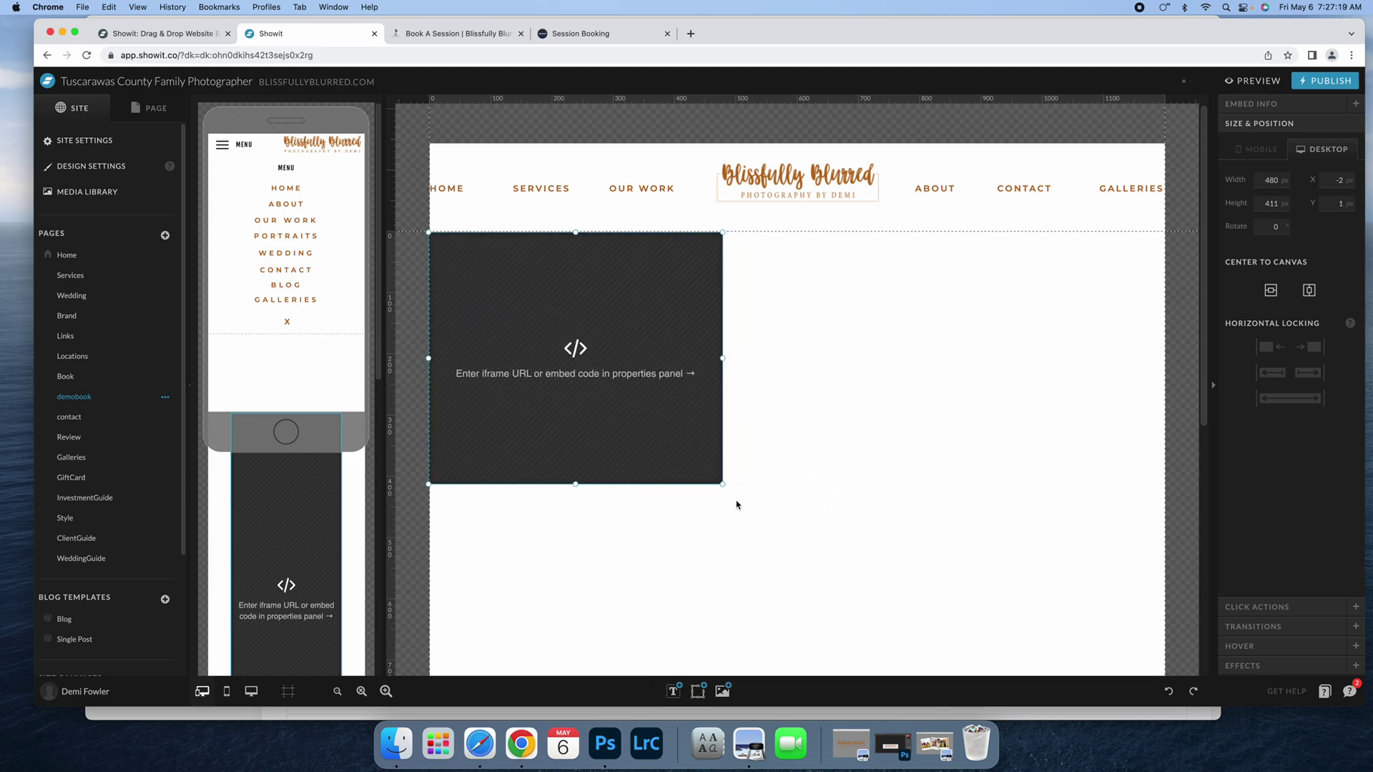
{"action": "left_click_drag", "start_coordinate": [722, 484], "coordinate": [1167, 689]}
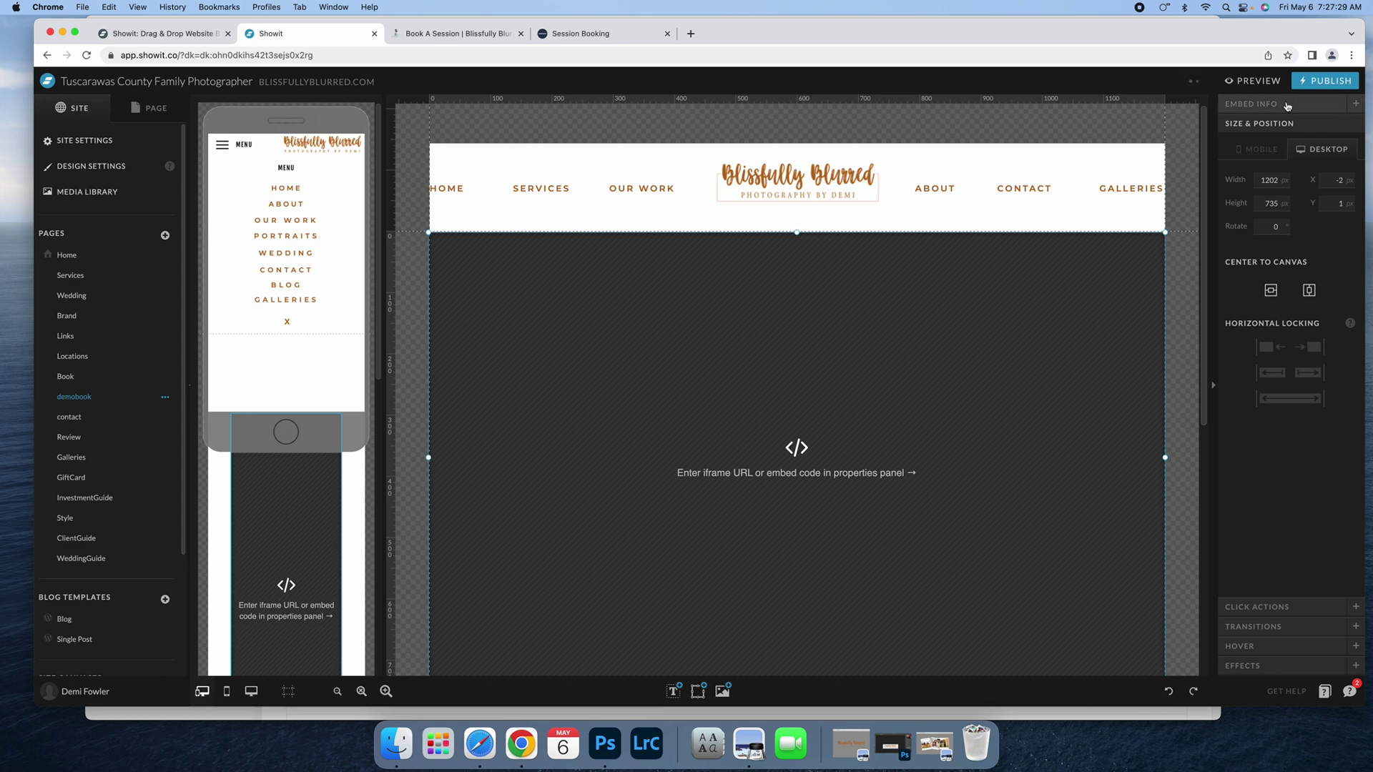
{"action": "left_click", "coordinate": [1331, 105]}
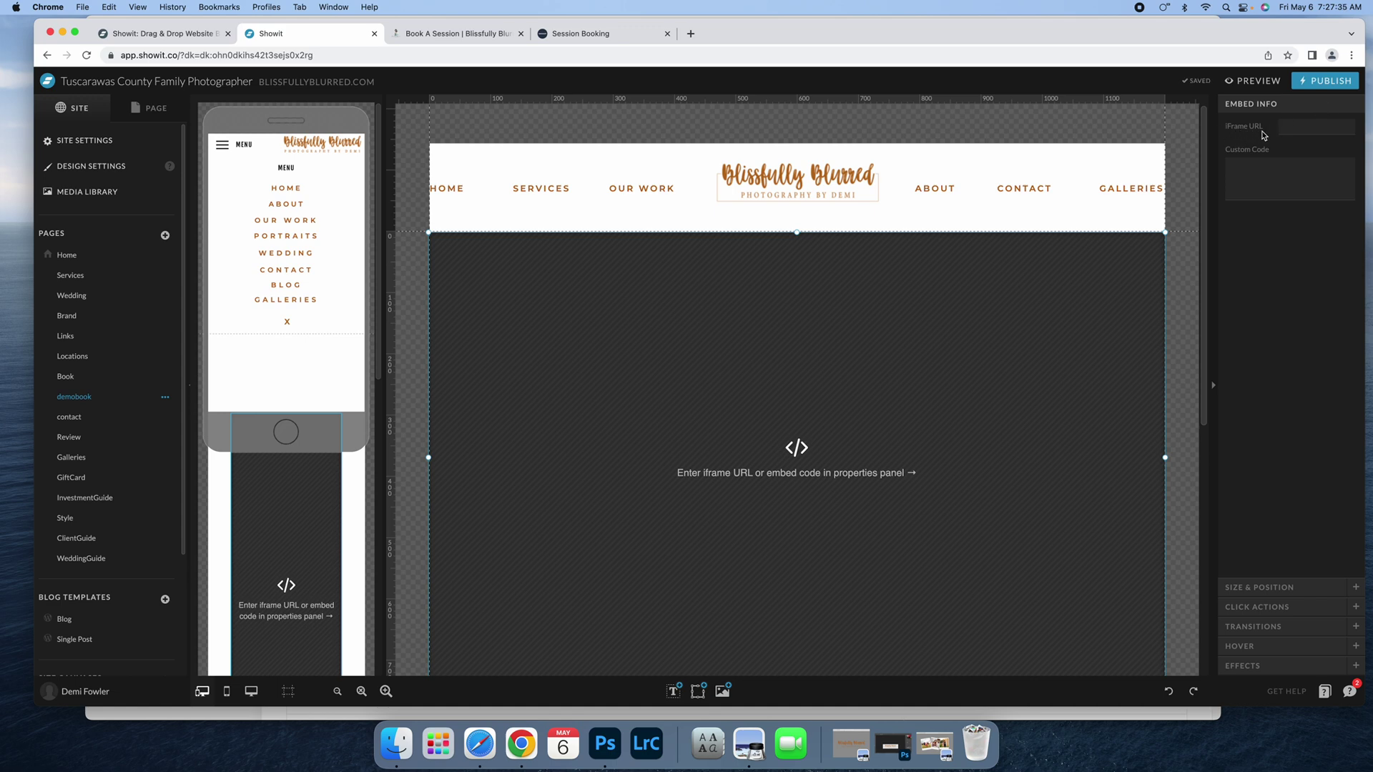
- Copy the Session booking site link and paste it as the embed's iFrame URL
{"action": "left_click", "coordinate": [1296, 131]}
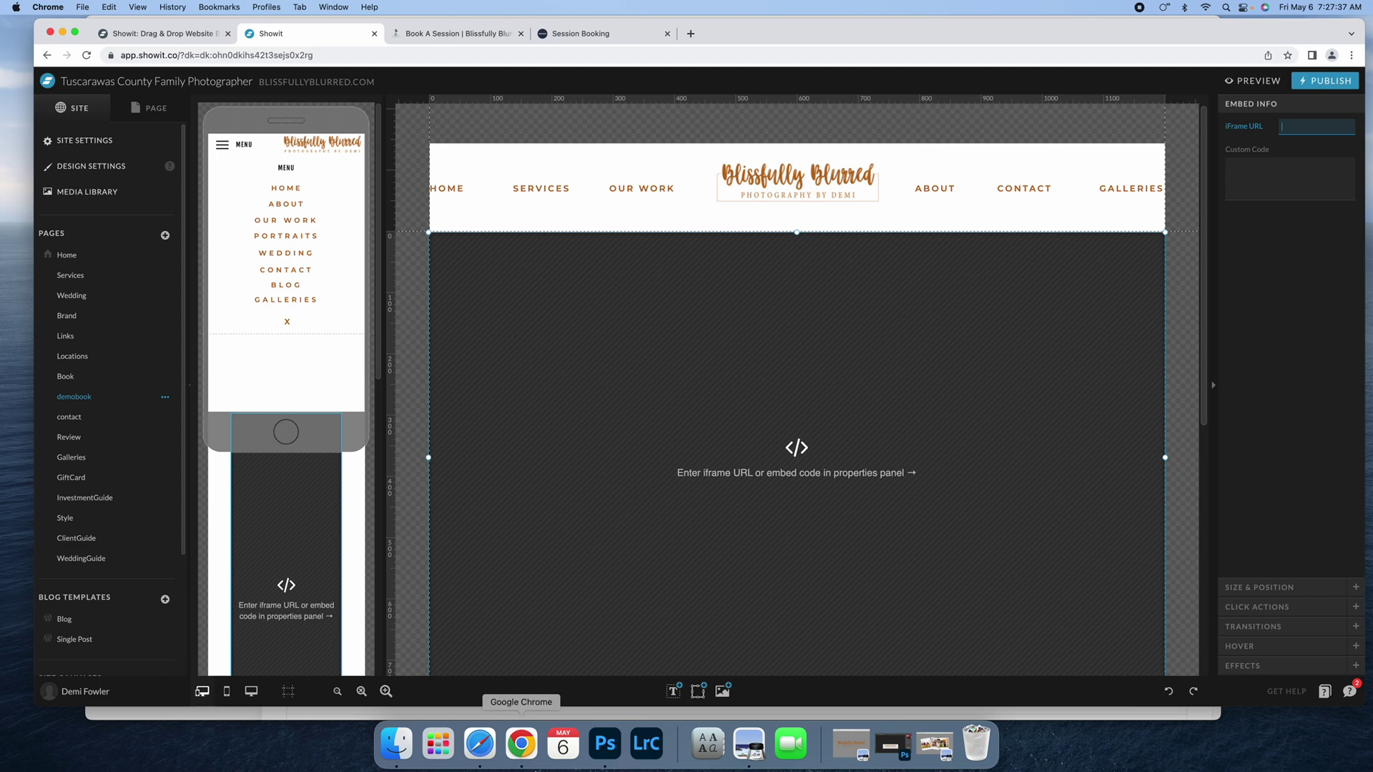
{"action": "left_click", "coordinate": [479, 743]}
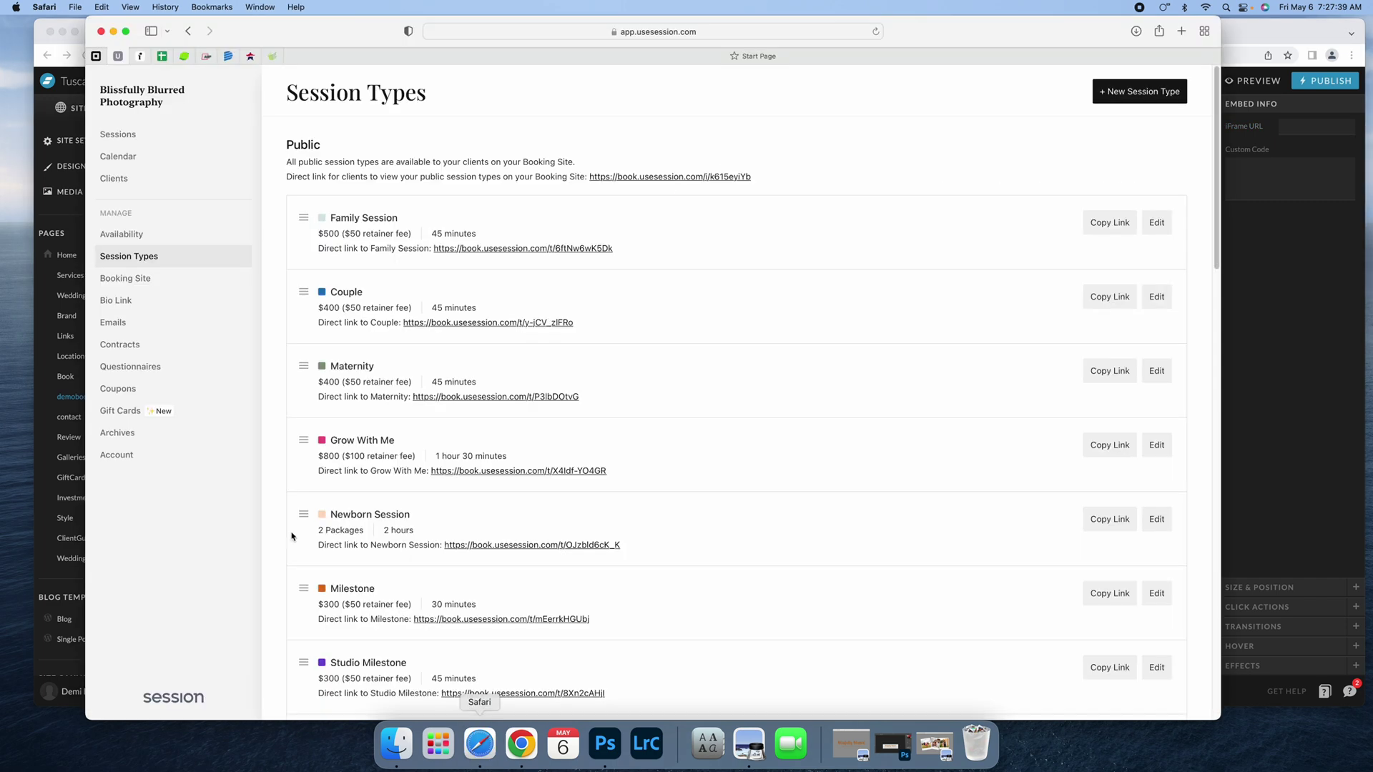
{"action": "left_click", "coordinate": [112, 286]}
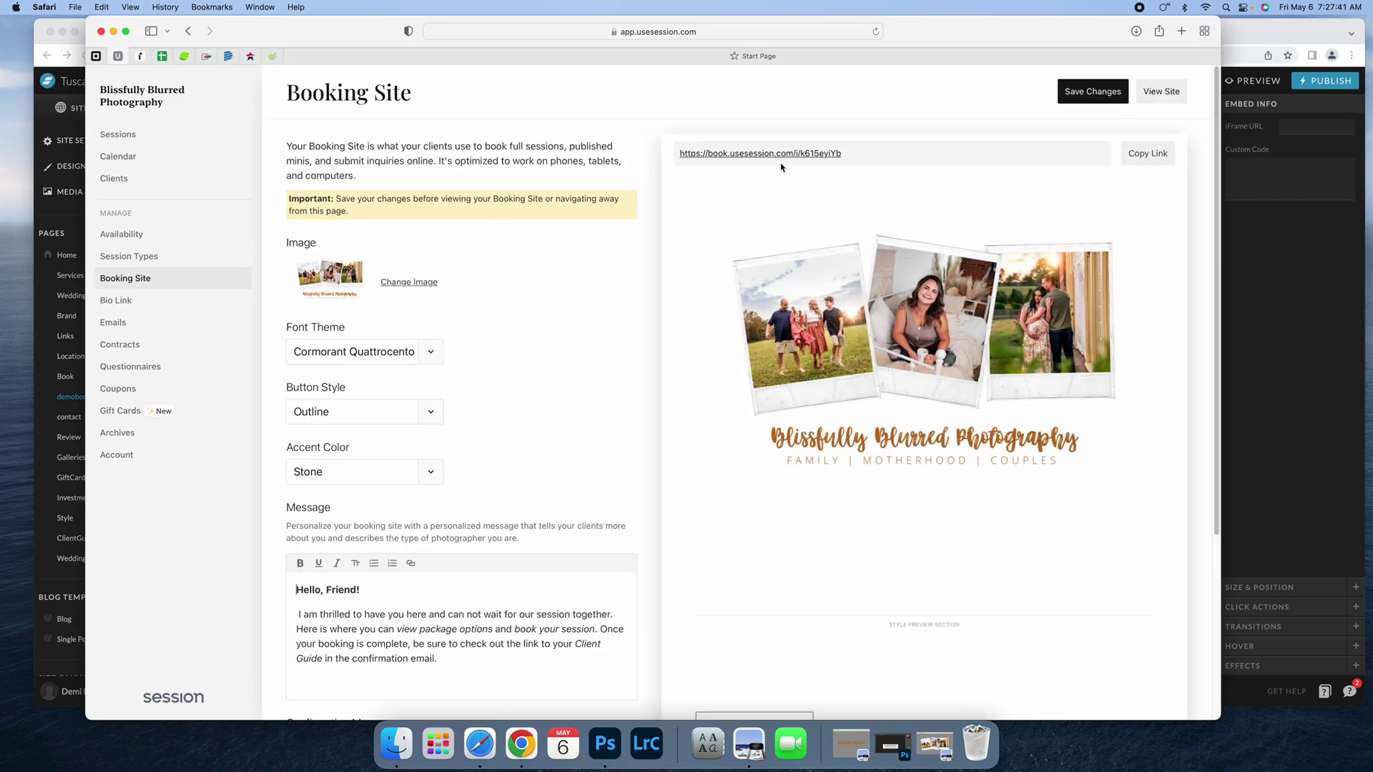
{"action": "left_click", "coordinate": [1145, 152]}
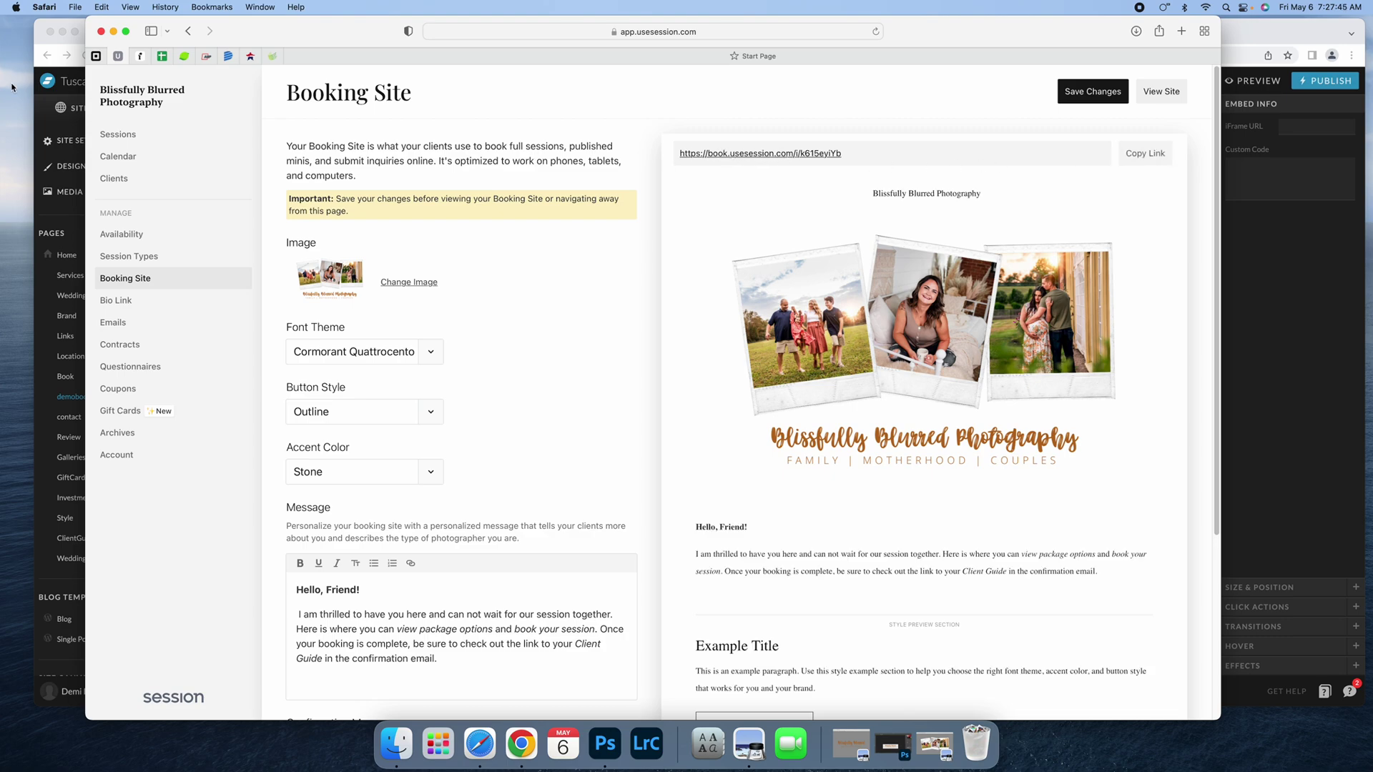
{"action": "left_click", "coordinate": [113, 32]}
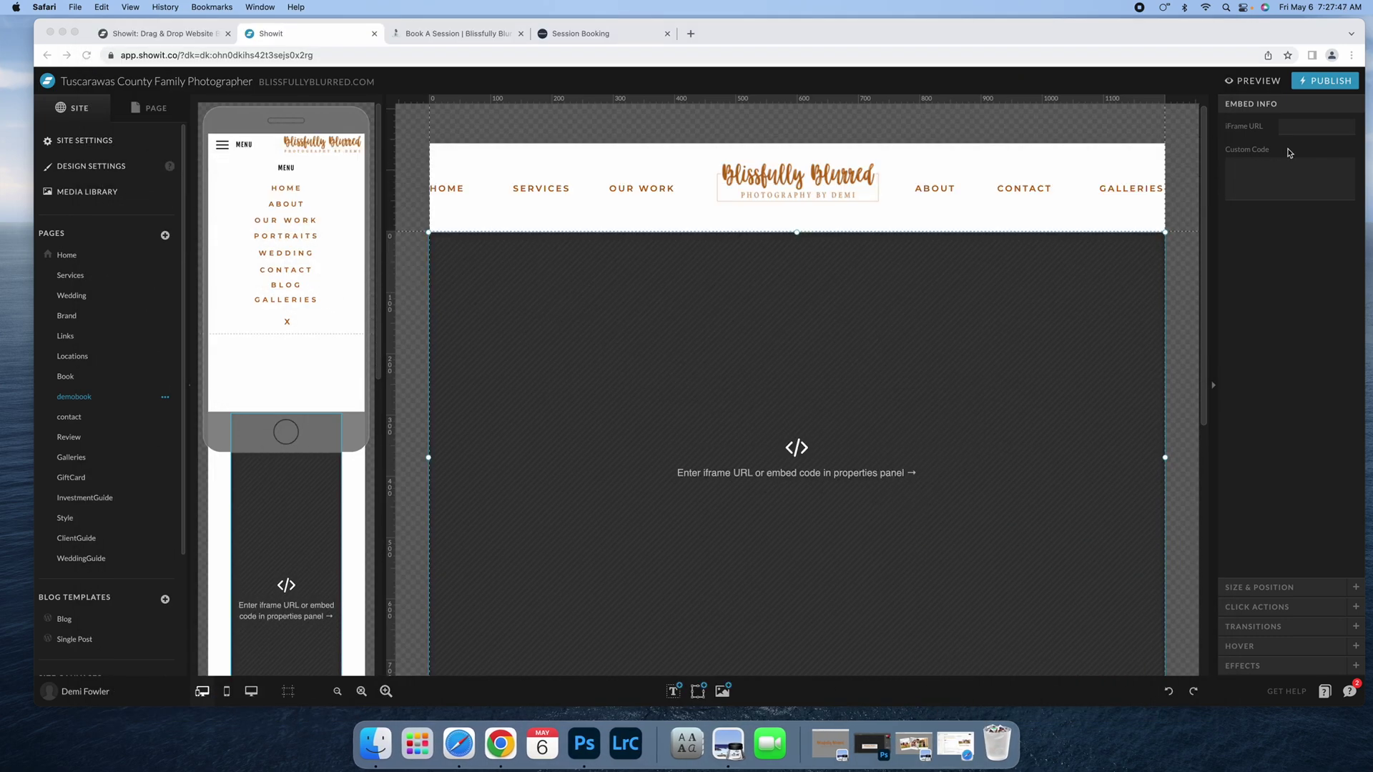
{"action": "left_click", "coordinate": [1292, 128]}
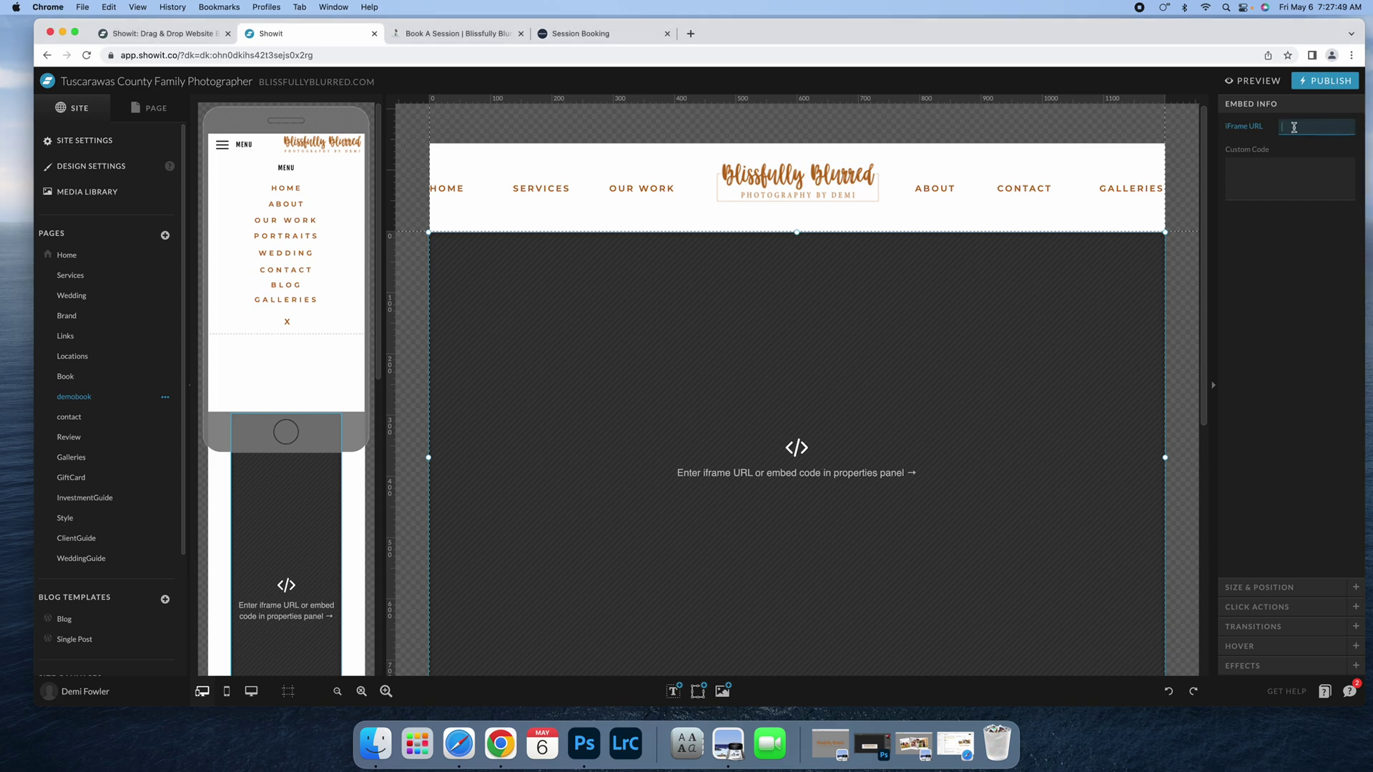
{"action": "key", "text": "super+v"}
{"action": "key", "text": "Return"}
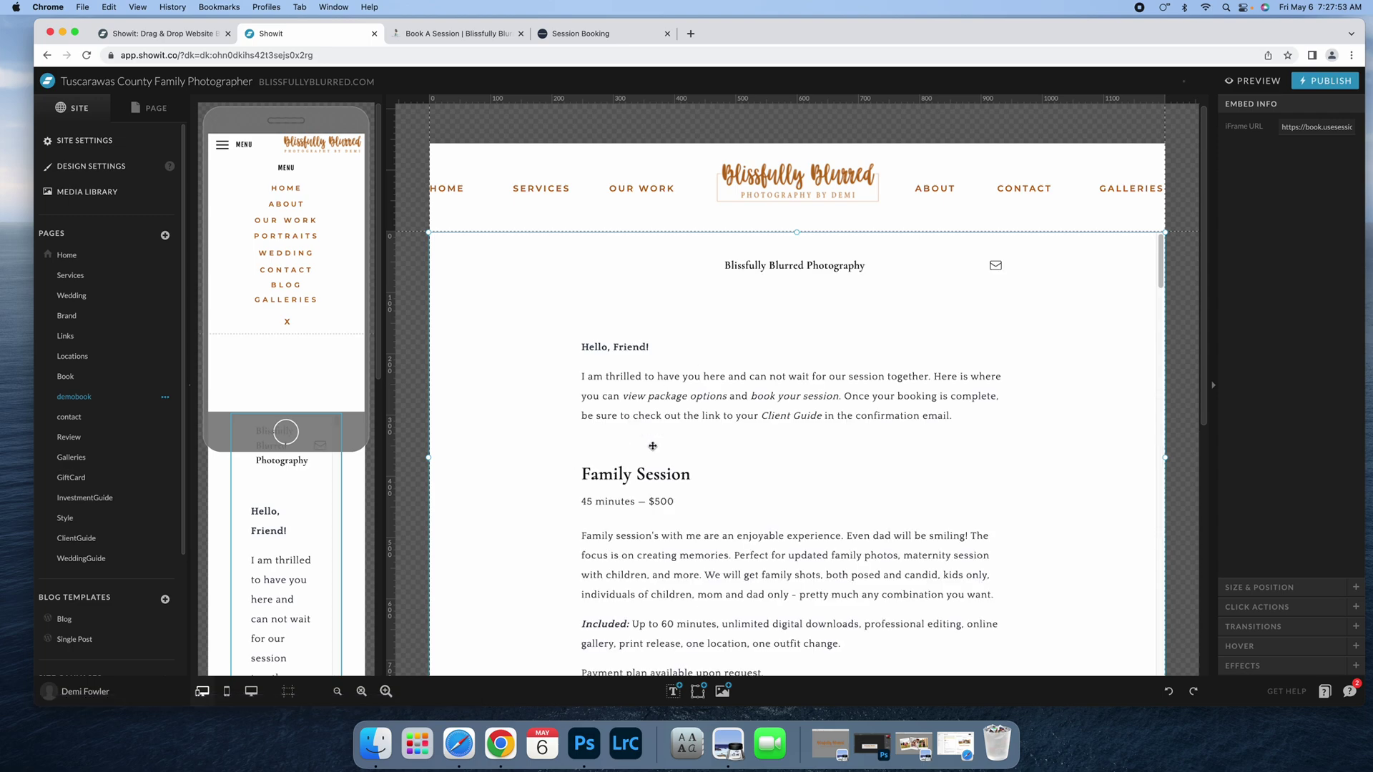
- Extend the booking embed block down to the footer
{"action": "scroll", "coordinate": [1040, 450], "scroll_direction": "down", "scroll_amount": 5}
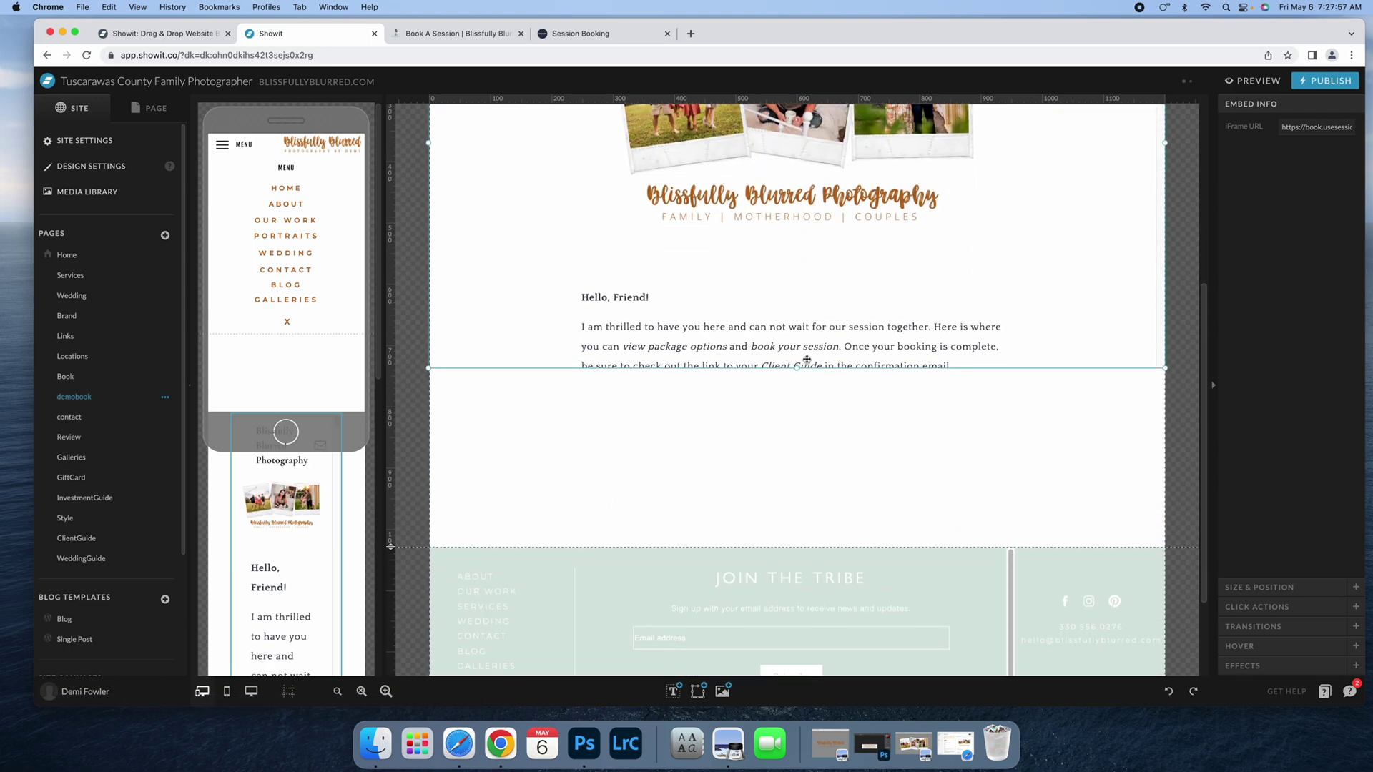
{"action": "left_click_drag", "start_coordinate": [798, 369], "coordinate": [798, 548]}
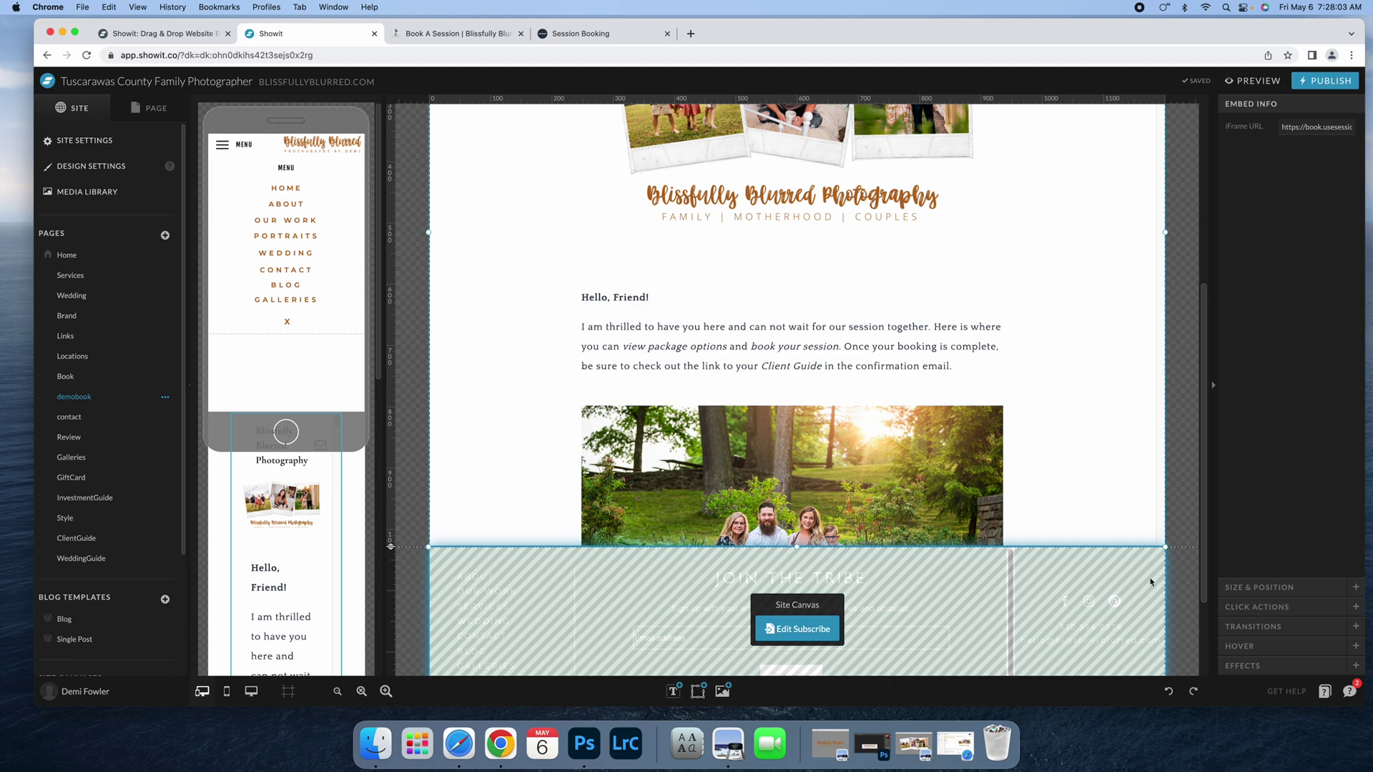
{"action": "scroll", "coordinate": [1144, 529], "scroll_direction": "up", "scroll_amount": 5}
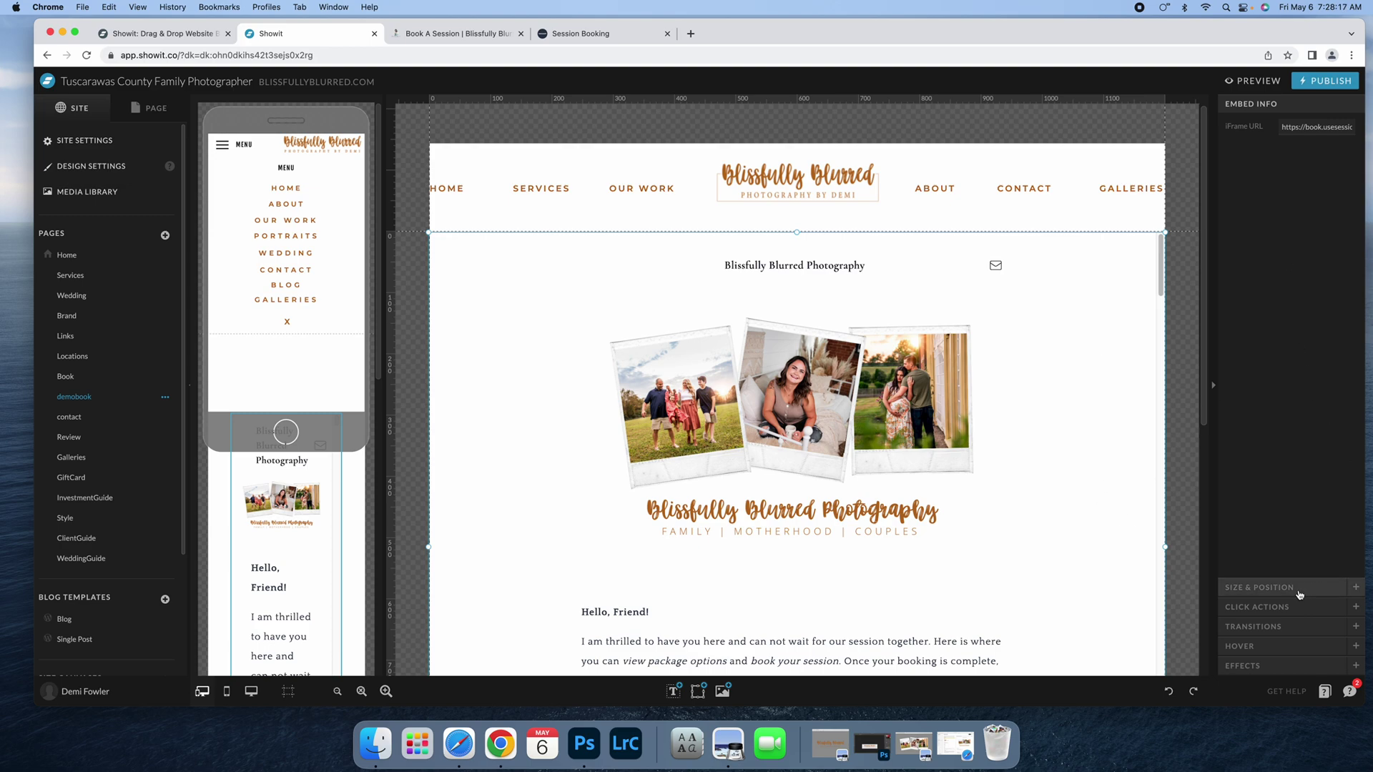
- Show the embed's Size & Position and select it in the mobile layout at 224 × 754.51
{"action": "left_click", "coordinate": [1262, 588]}
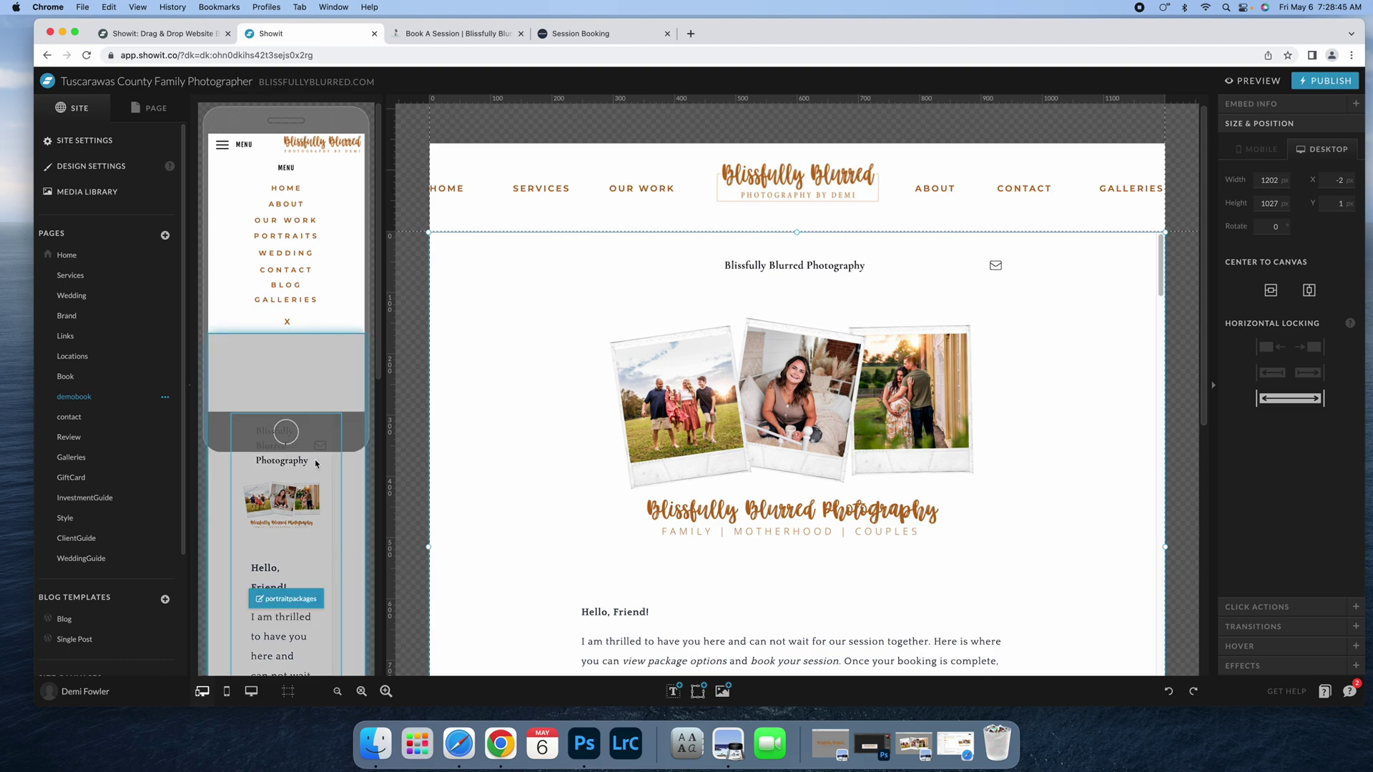
{"action": "scroll", "coordinate": [315, 463], "scroll_direction": "down", "scroll_amount": 3}
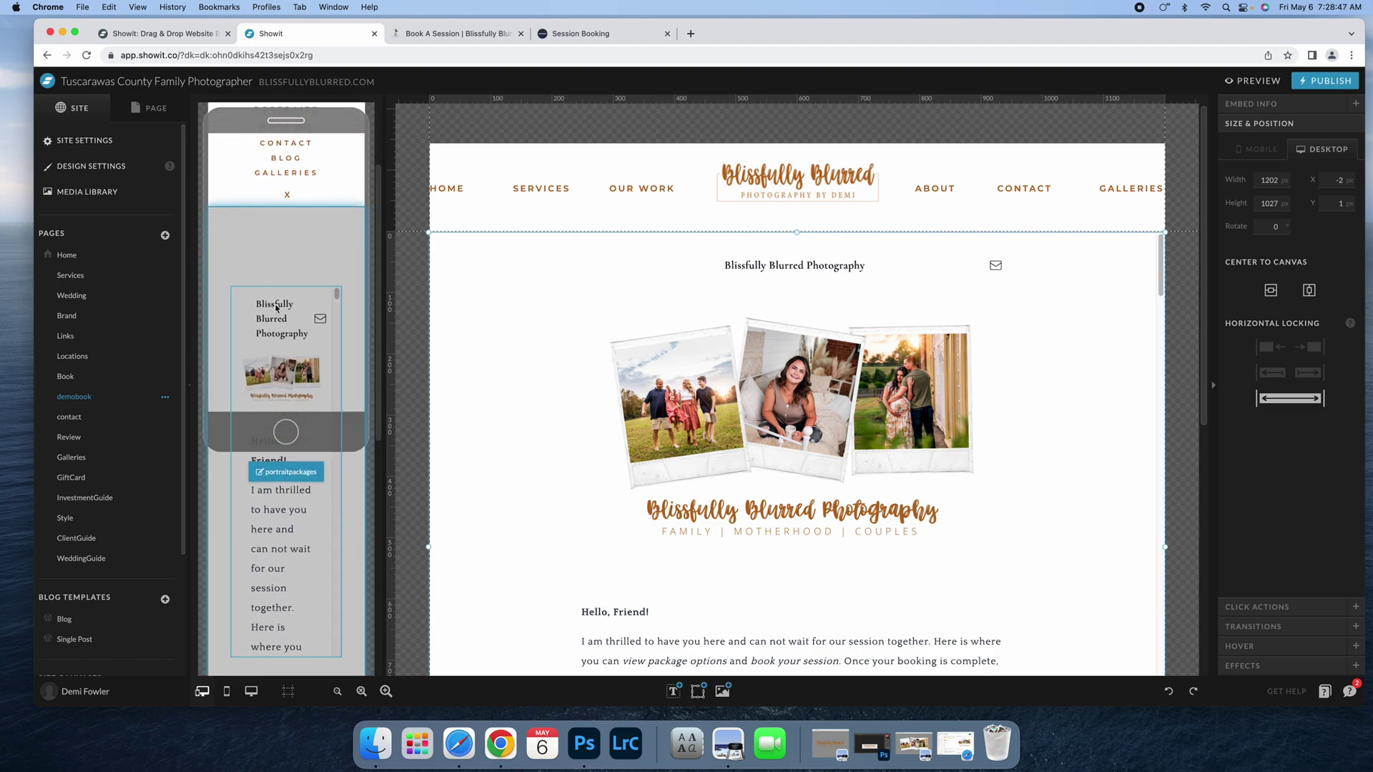
{"action": "scroll", "coordinate": [276, 308], "scroll_direction": "down", "scroll_amount": 3}
{"action": "scroll", "coordinate": [288, 252], "scroll_direction": "up", "scroll_amount": 2}
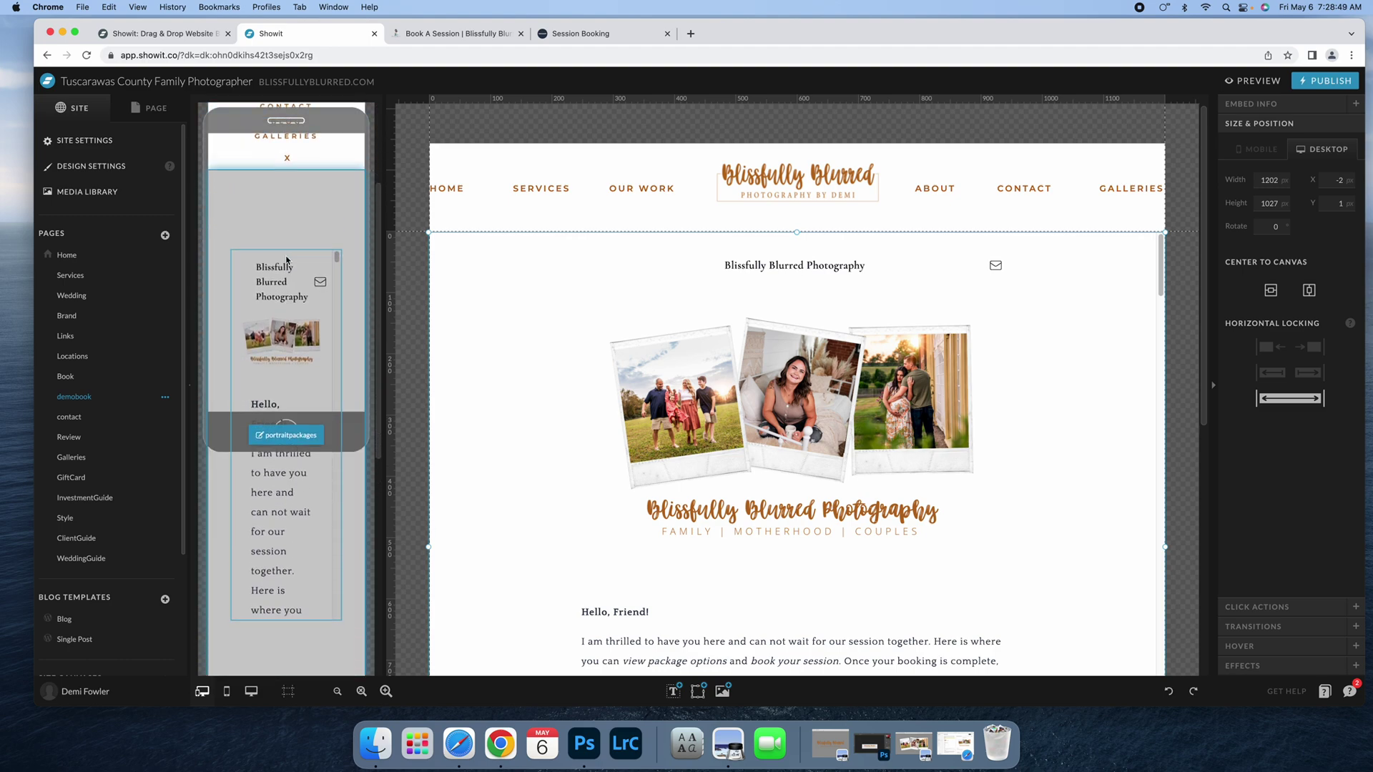
{"action": "left_click", "coordinate": [299, 340]}
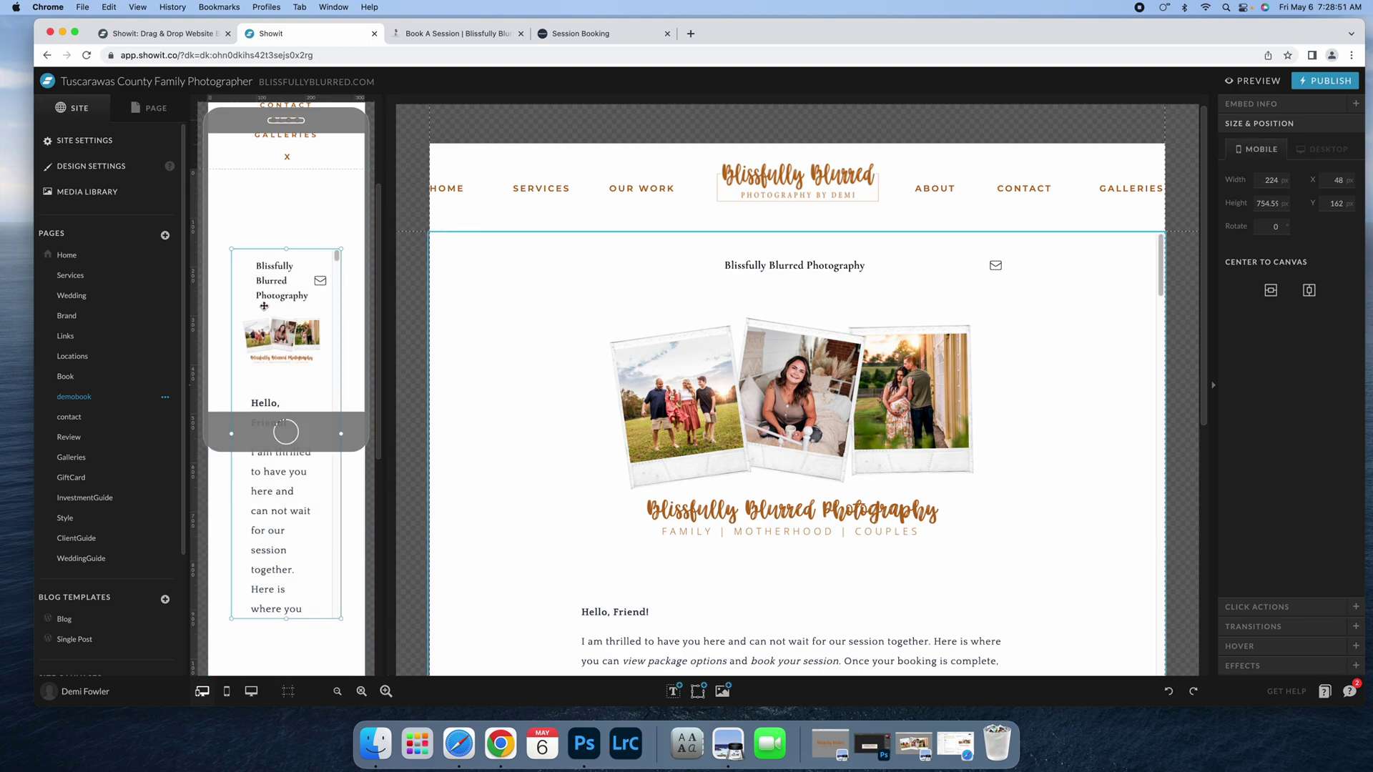
- Move the mobile embed to the canvas's top-left and stretch it to the full phone width
{"action": "left_click_drag", "start_coordinate": [255, 277], "coordinate": [236, 208]}
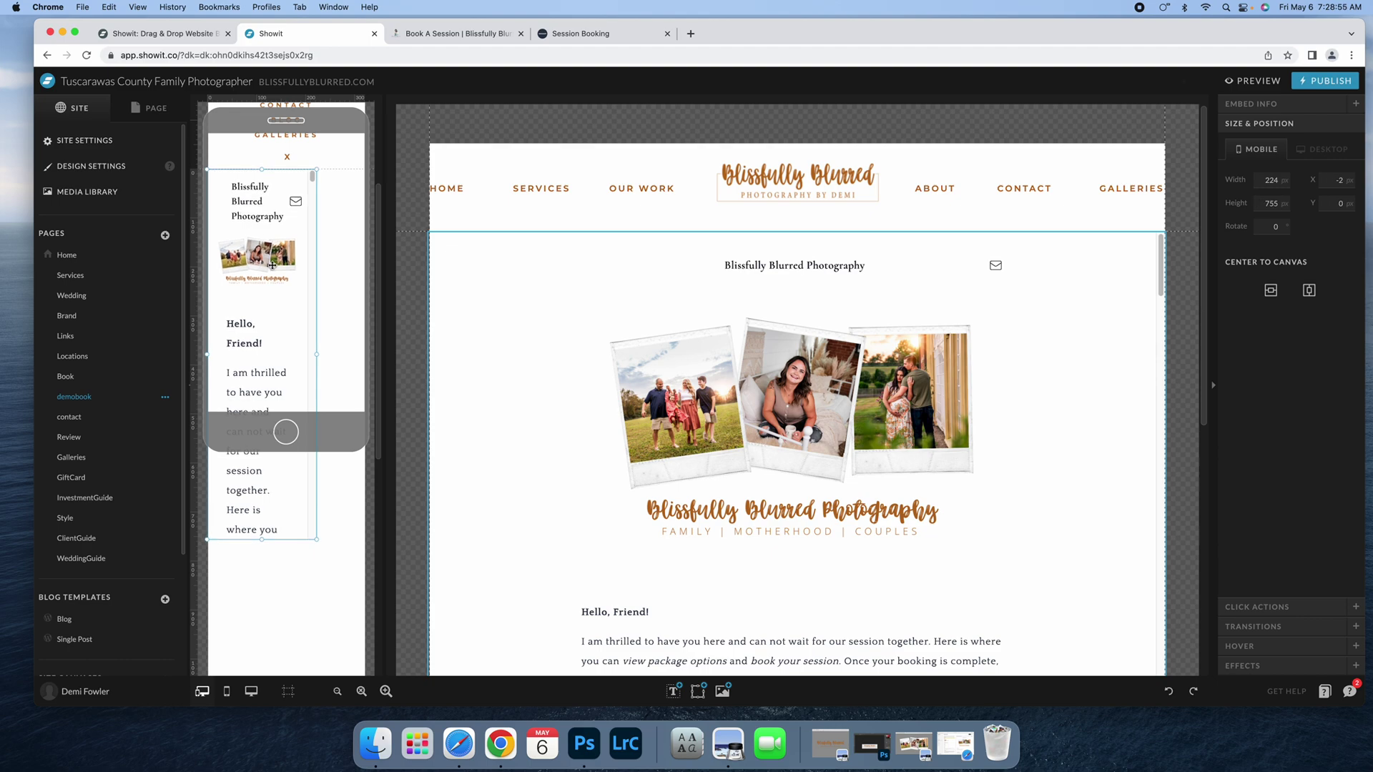
{"action": "left_click_drag", "start_coordinate": [317, 354], "coordinate": [366, 359]}
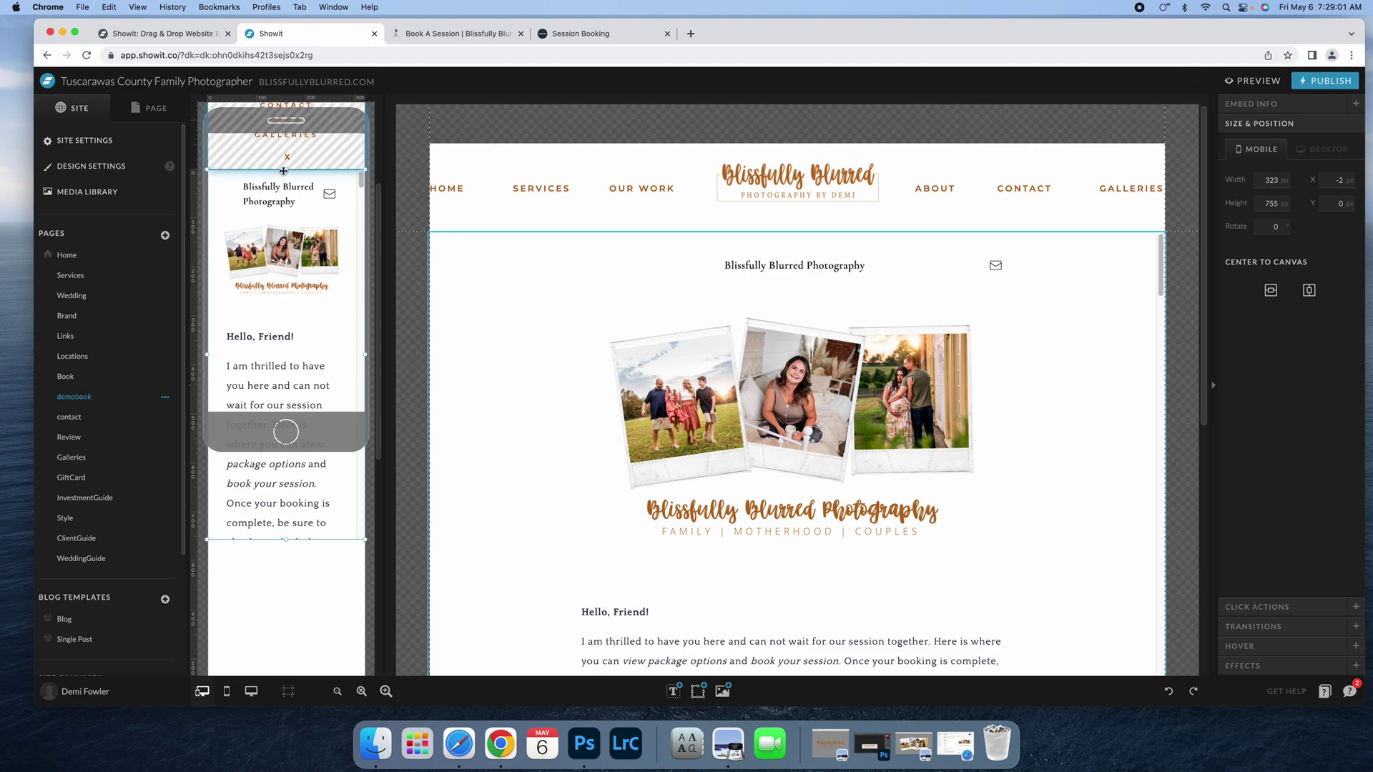
{"action": "scroll", "coordinate": [279, 343], "scroll_direction": "down", "scroll_amount": 3}
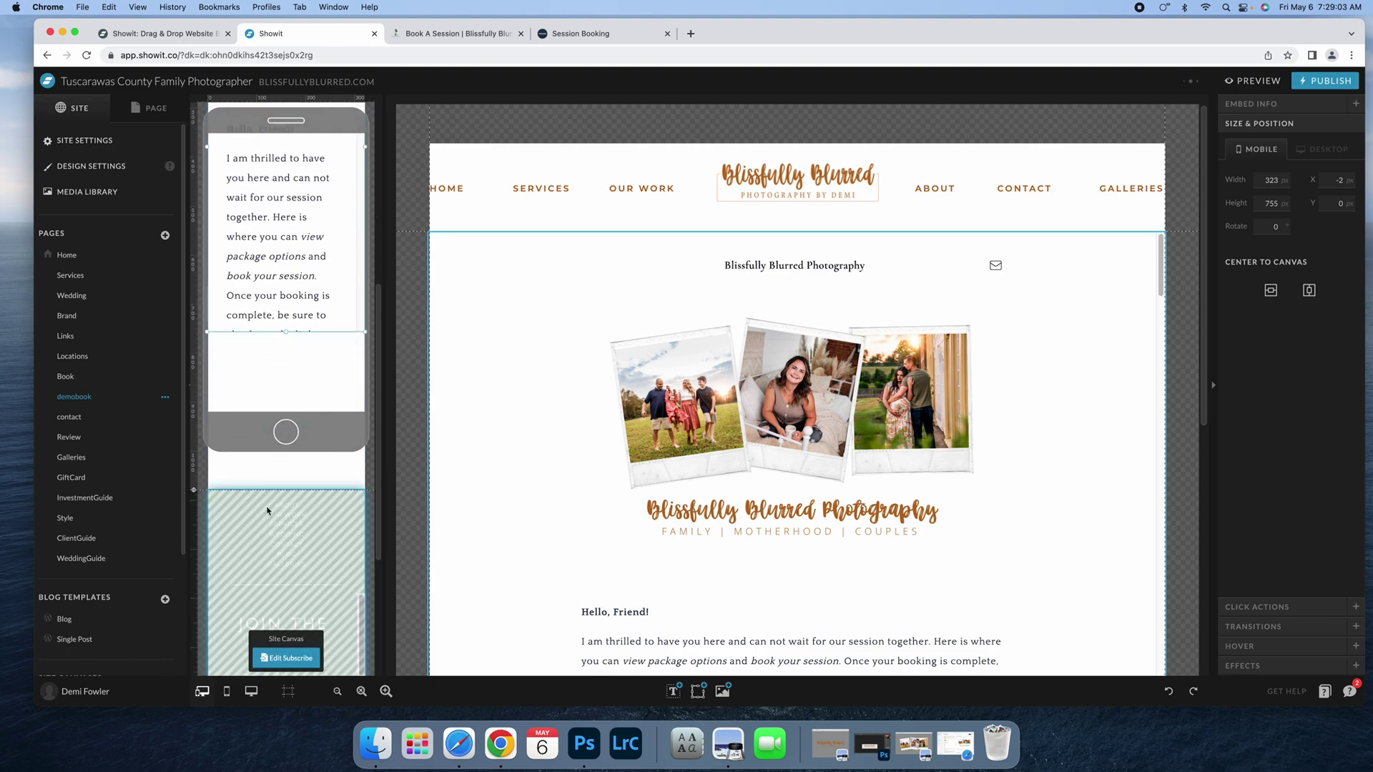
{"action": "scroll", "coordinate": [301, 350], "scroll_direction": "down", "scroll_amount": 2}
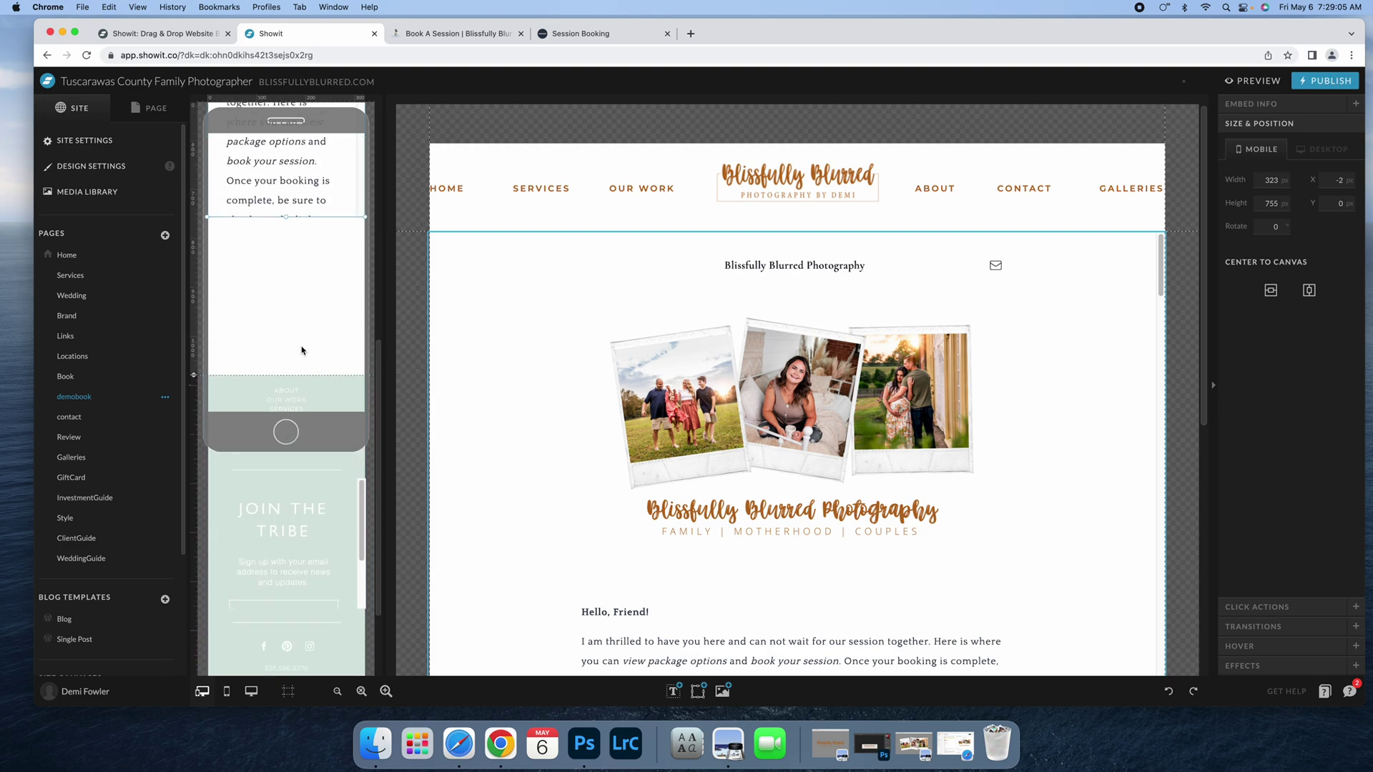
{"action": "scroll", "coordinate": [301, 350], "scroll_direction": "up", "scroll_amount": 1}
{"action": "scroll", "coordinate": [300, 346], "scroll_direction": "down", "scroll_amount": 1}
- Make the mobile embed taller so more of the booking content shows
{"action": "left_click_drag", "start_coordinate": [287, 230], "coordinate": [275, 388]}
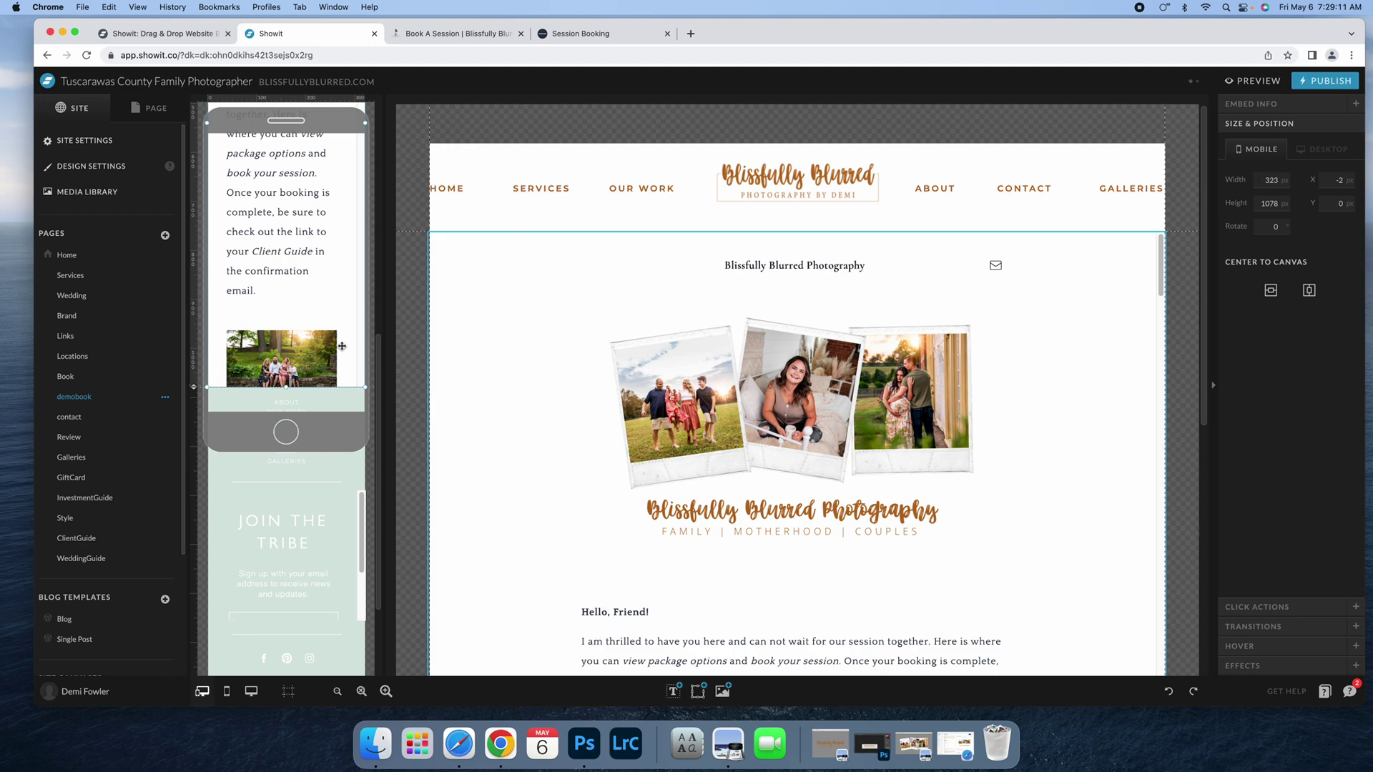
{"action": "scroll", "coordinate": [344, 343], "scroll_direction": "up", "scroll_amount": 5}
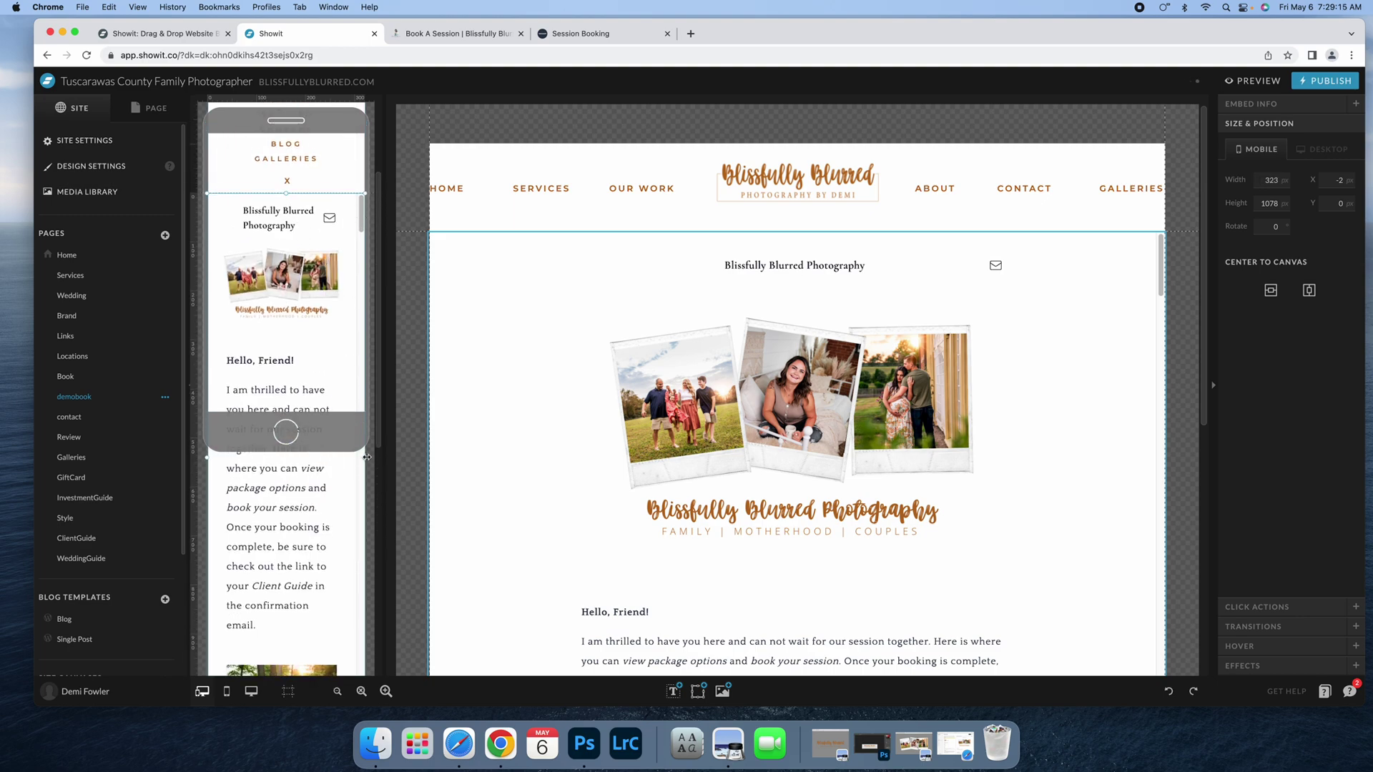
{"action": "scroll", "coordinate": [365, 458], "scroll_direction": "up", "scroll_amount": 2}
{"action": "scroll", "coordinate": [364, 460], "scroll_direction": "down", "scroll_amount": 8}
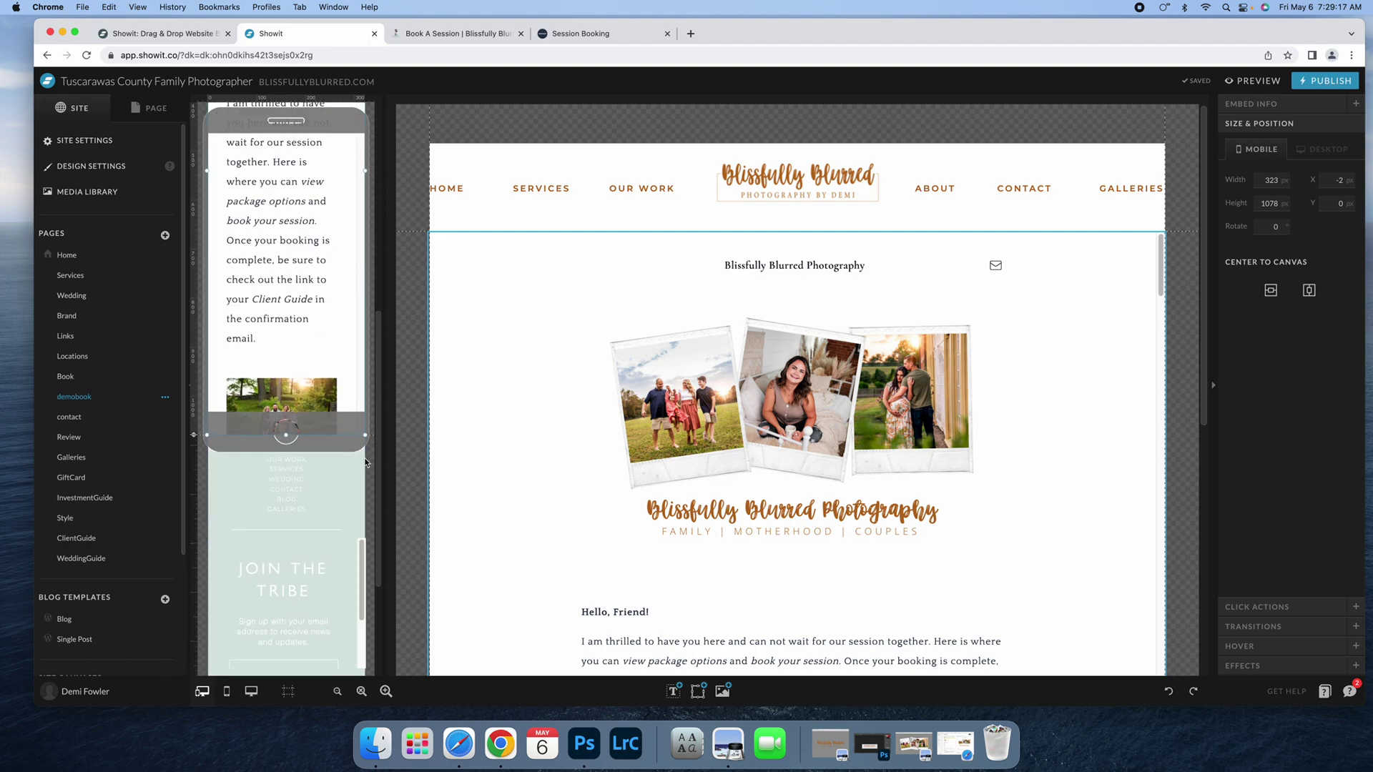
{"action": "scroll", "coordinate": [364, 461], "scroll_direction": "up", "scroll_amount": 3}
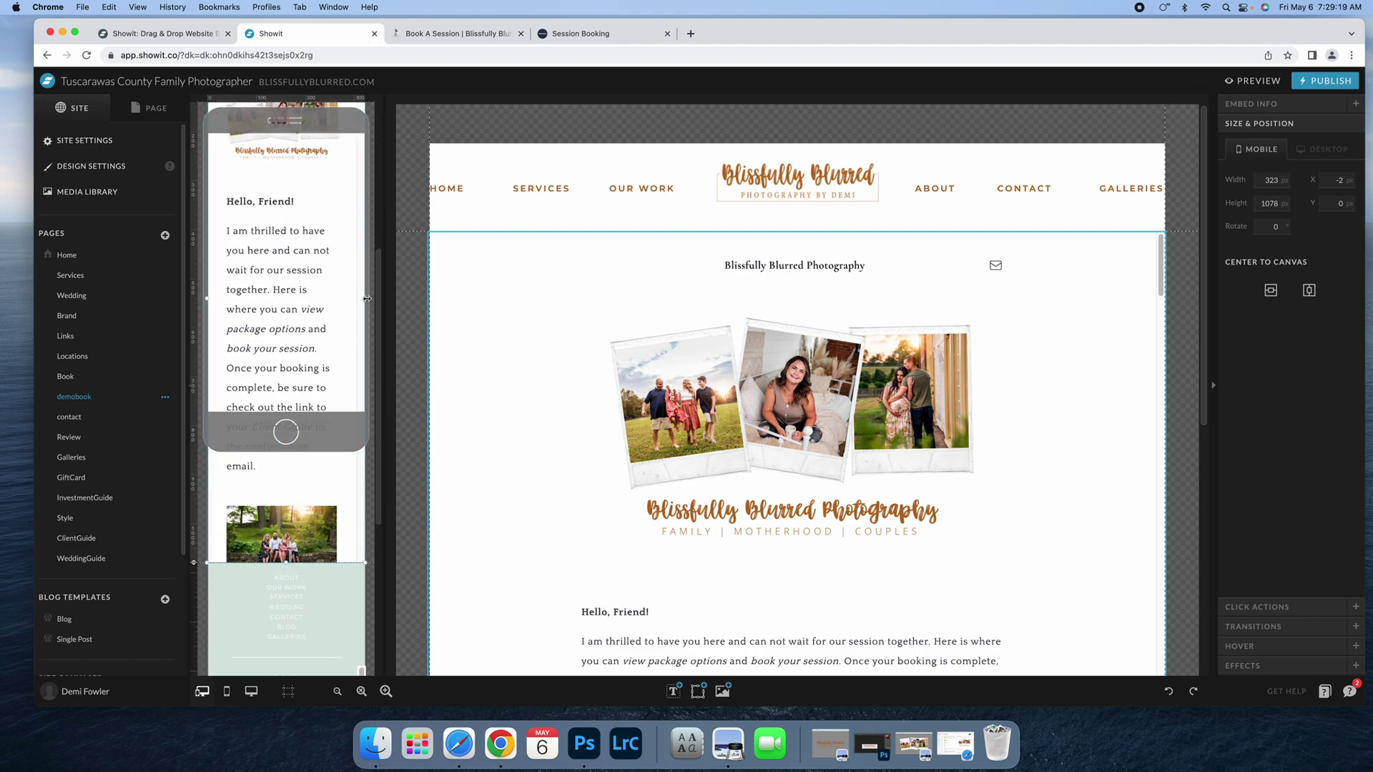
- Widen the mobile content section from 323 to 340 px so text and photo reflow
{"action": "left_click_drag", "start_coordinate": [366, 299], "coordinate": [375, 302]}
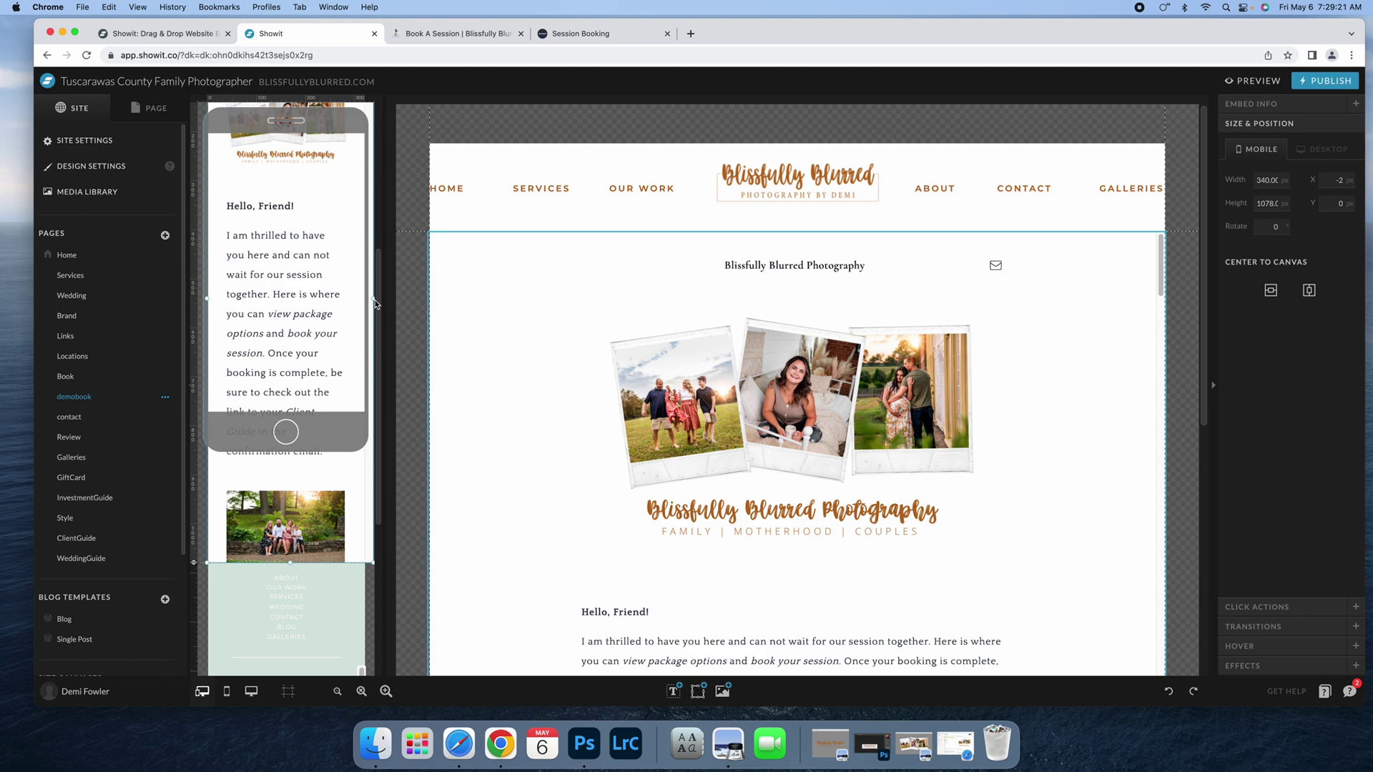
{"action": "scroll", "coordinate": [310, 293], "scroll_direction": "up", "scroll_amount": 3}
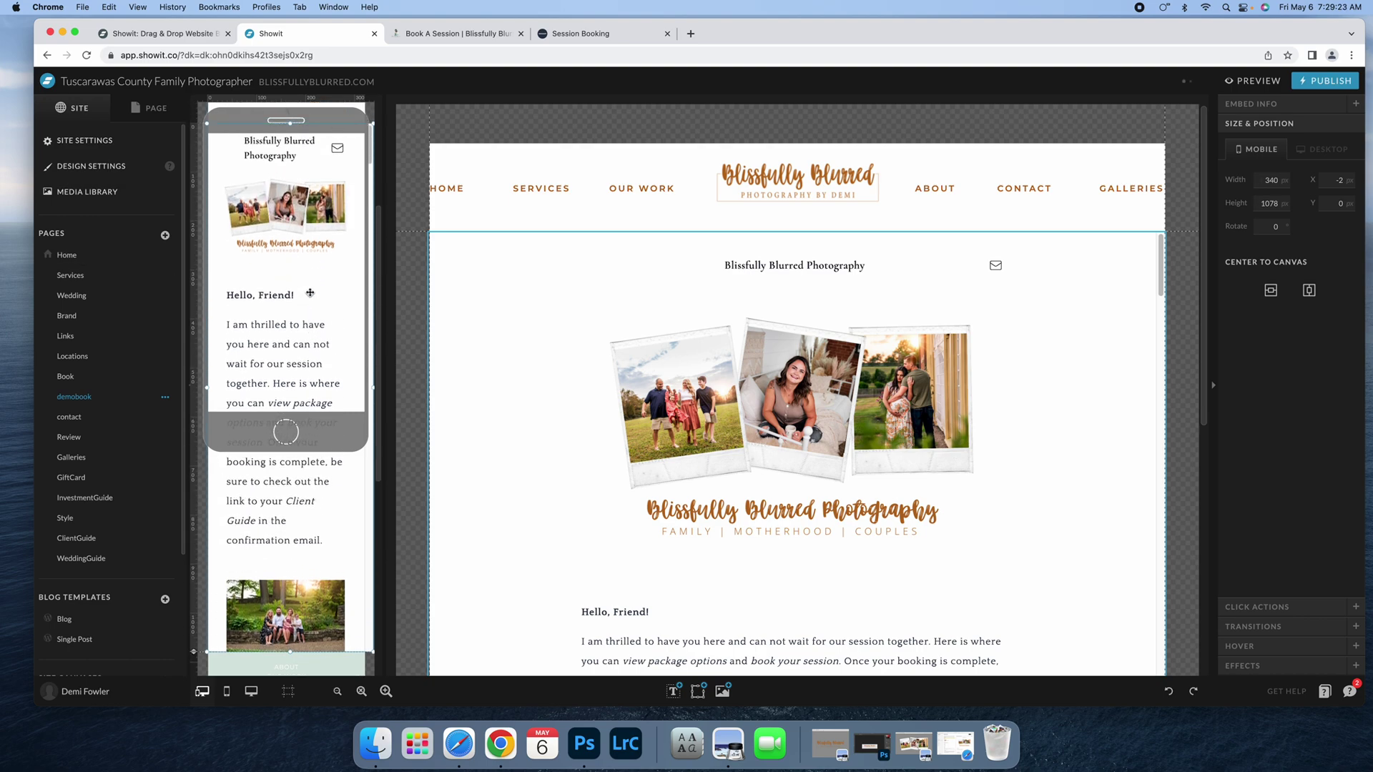
{"action": "scroll", "coordinate": [314, 286], "scroll_direction": "up", "scroll_amount": 2}
{"action": "scroll", "coordinate": [290, 274], "scroll_direction": "down", "scroll_amount": 5}
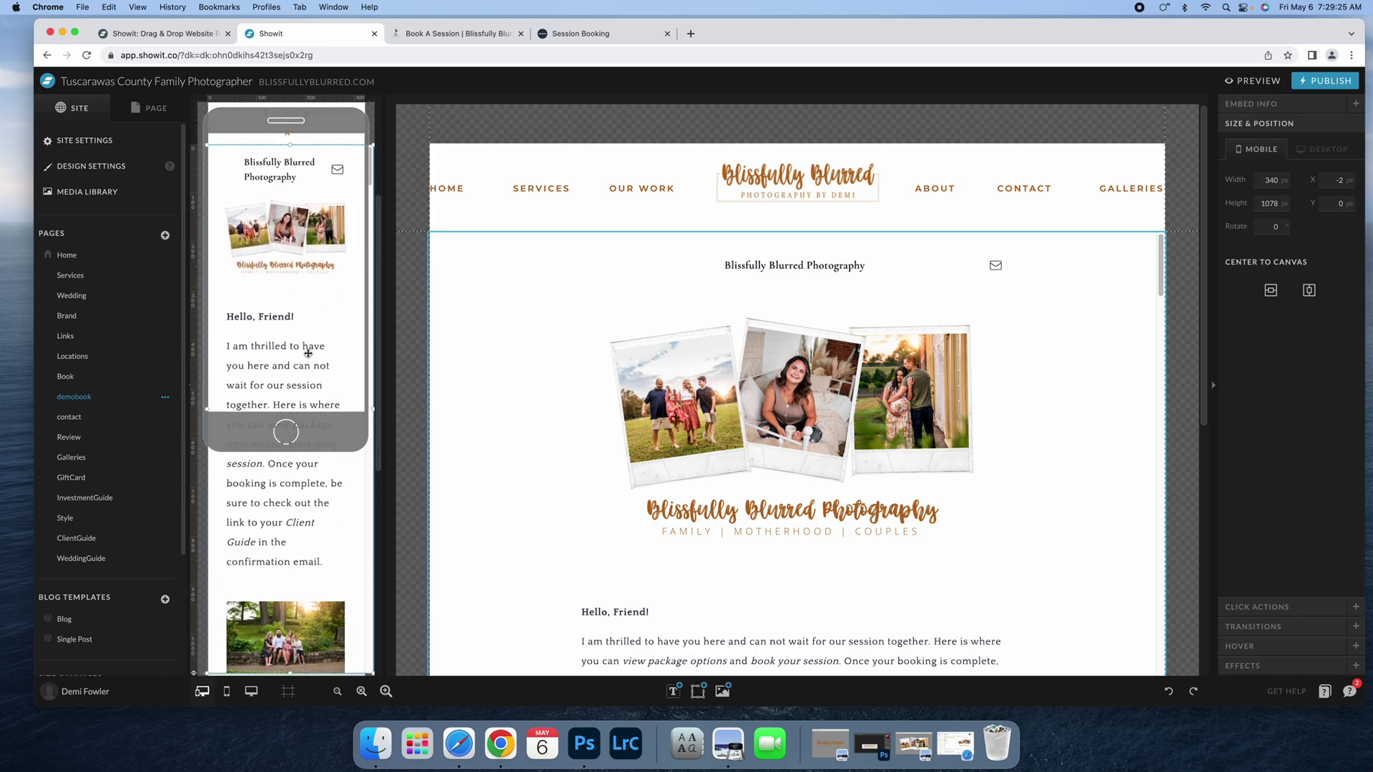
{"action": "scroll", "coordinate": [346, 402], "scroll_direction": "down", "scroll_amount": 1}
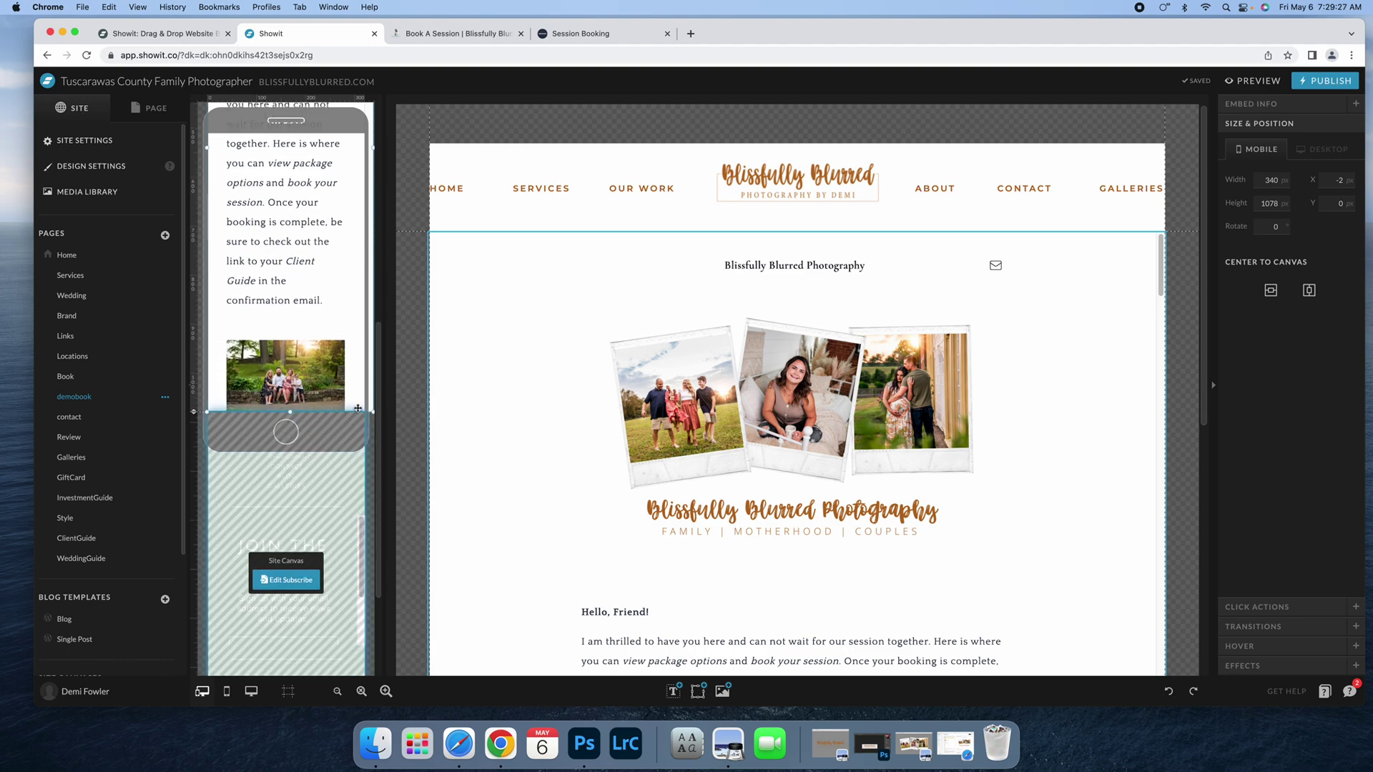
{"action": "scroll", "coordinate": [325, 331], "scroll_direction": "up", "scroll_amount": 3}
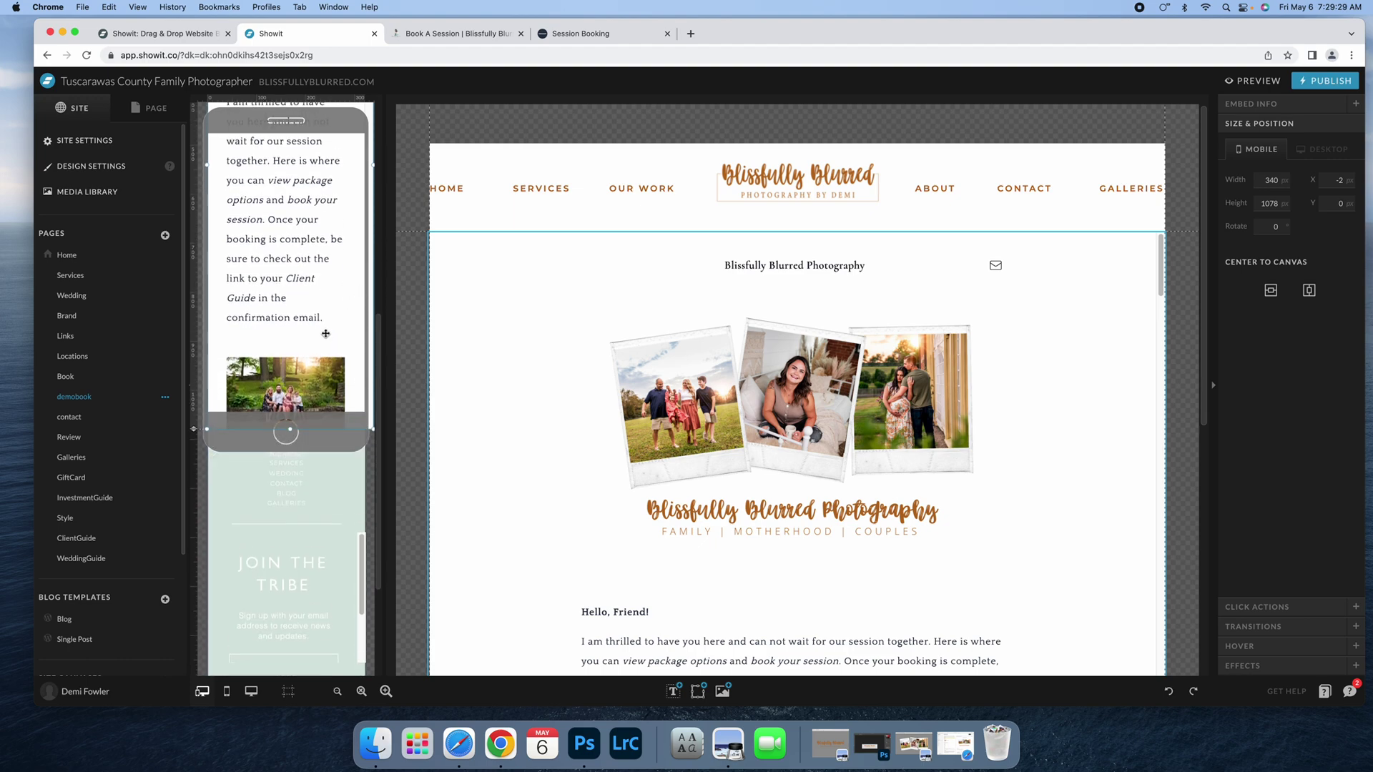
{"action": "scroll", "coordinate": [324, 339], "scroll_direction": "up", "scroll_amount": 3}
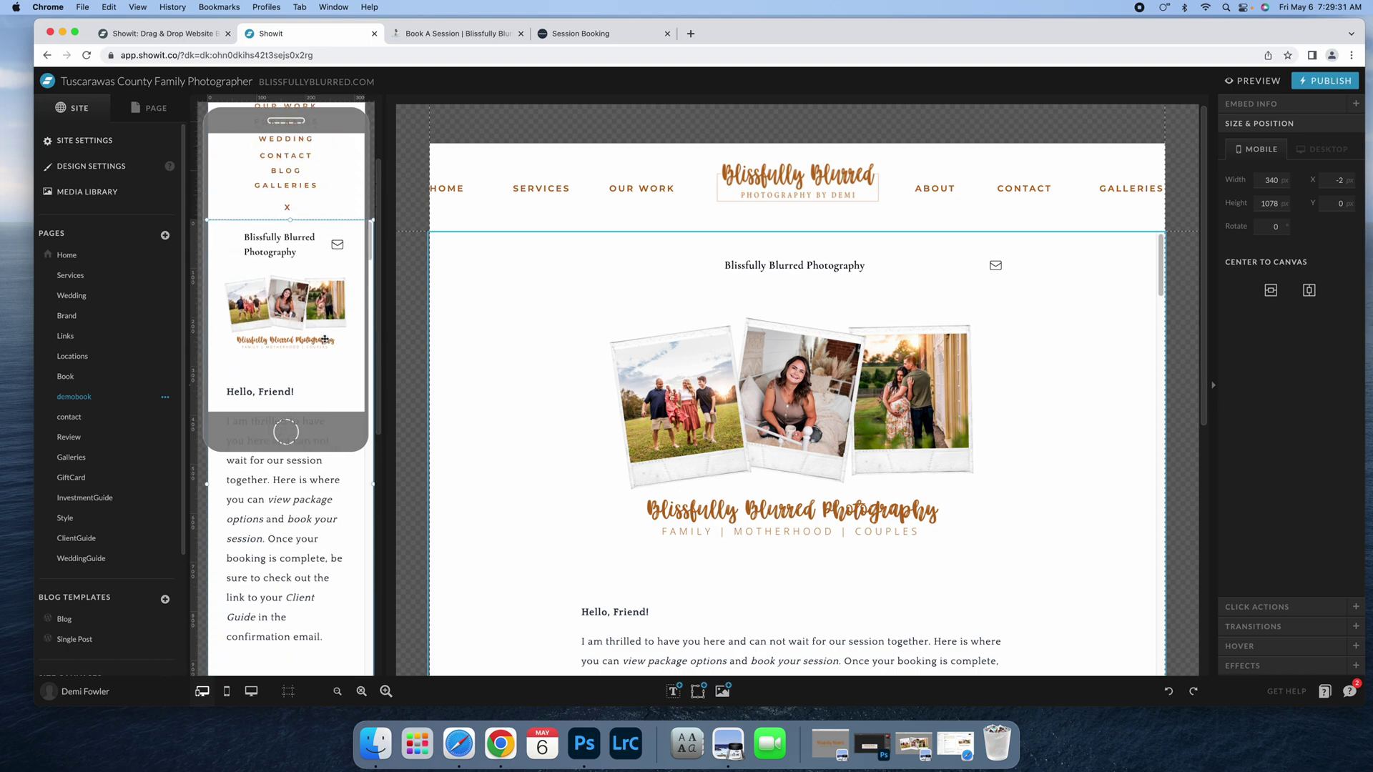
{"action": "scroll", "coordinate": [325, 340], "scroll_direction": "up", "scroll_amount": 2}
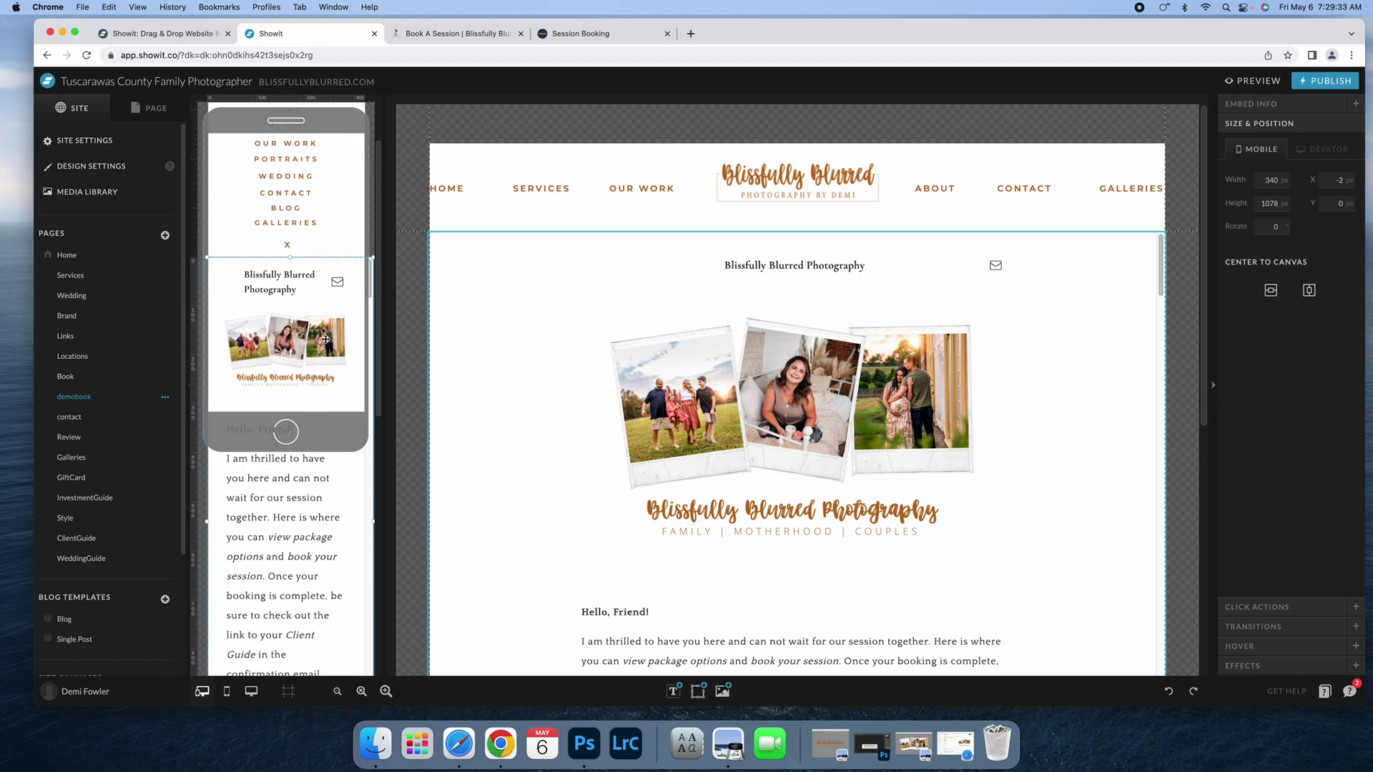
{"action": "scroll", "coordinate": [327, 338], "scroll_direction": "down", "scroll_amount": 1}
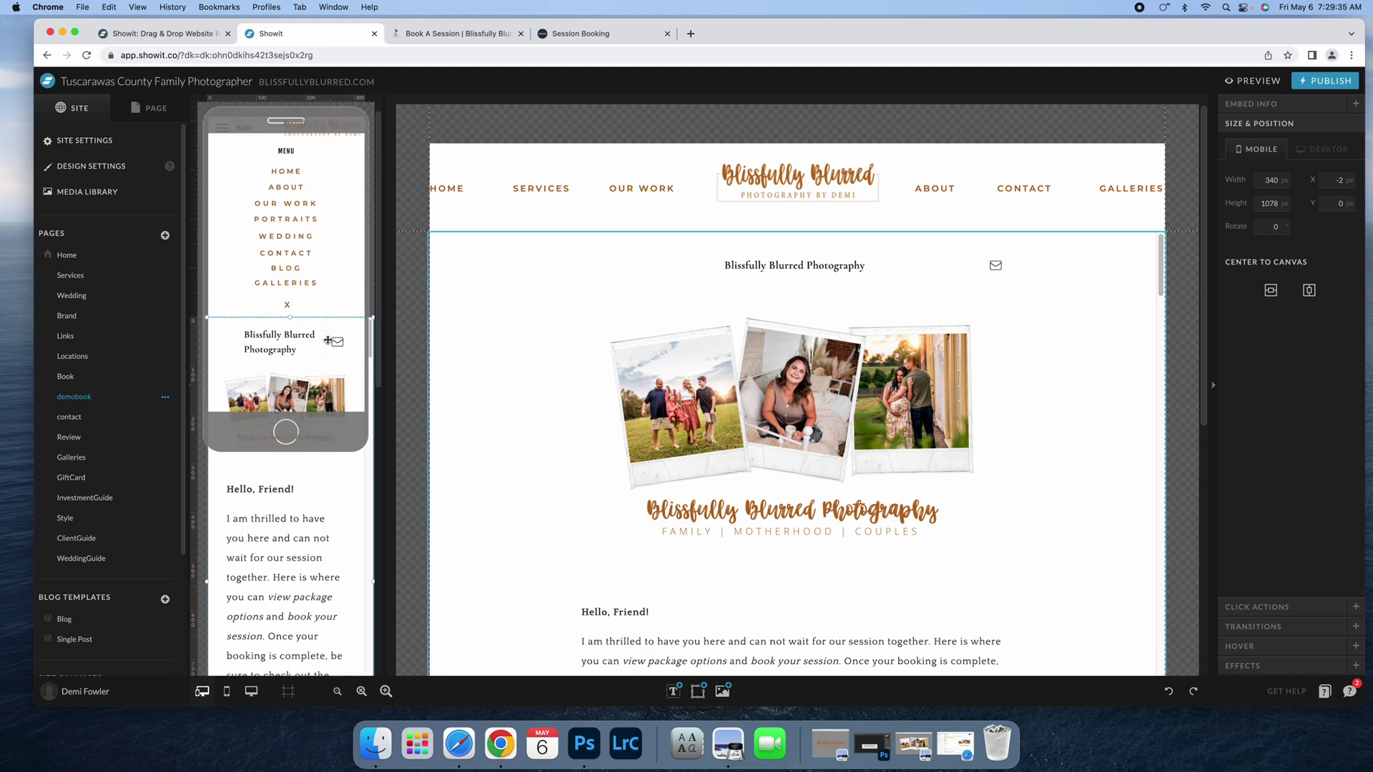
{"action": "scroll", "coordinate": [334, 356], "scroll_direction": "up", "scroll_amount": 1}
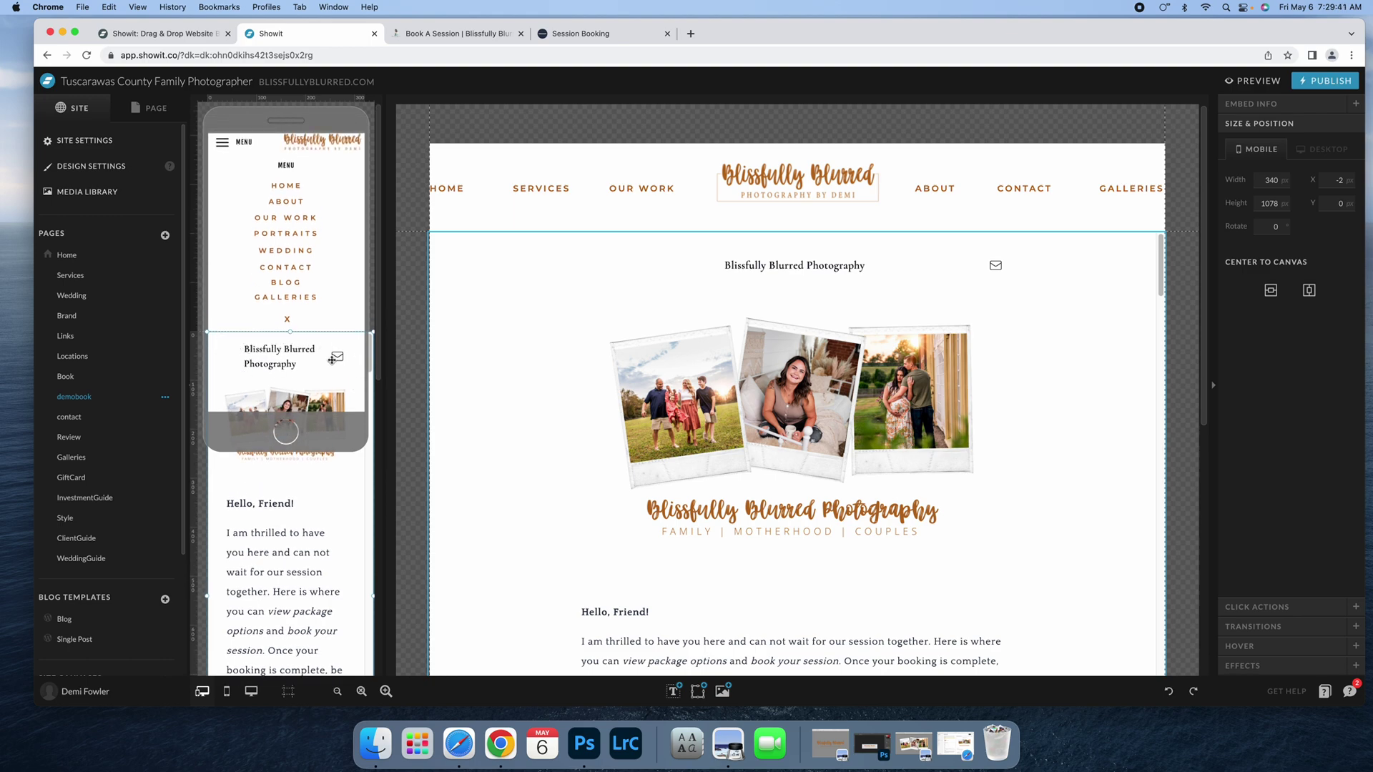
- Preview the demobook page in mobile view
{"action": "mouse_move", "coordinate": [304, 291]}
{"action": "scroll", "coordinate": [293, 361], "scroll_direction": "down", "scroll_amount": 10}
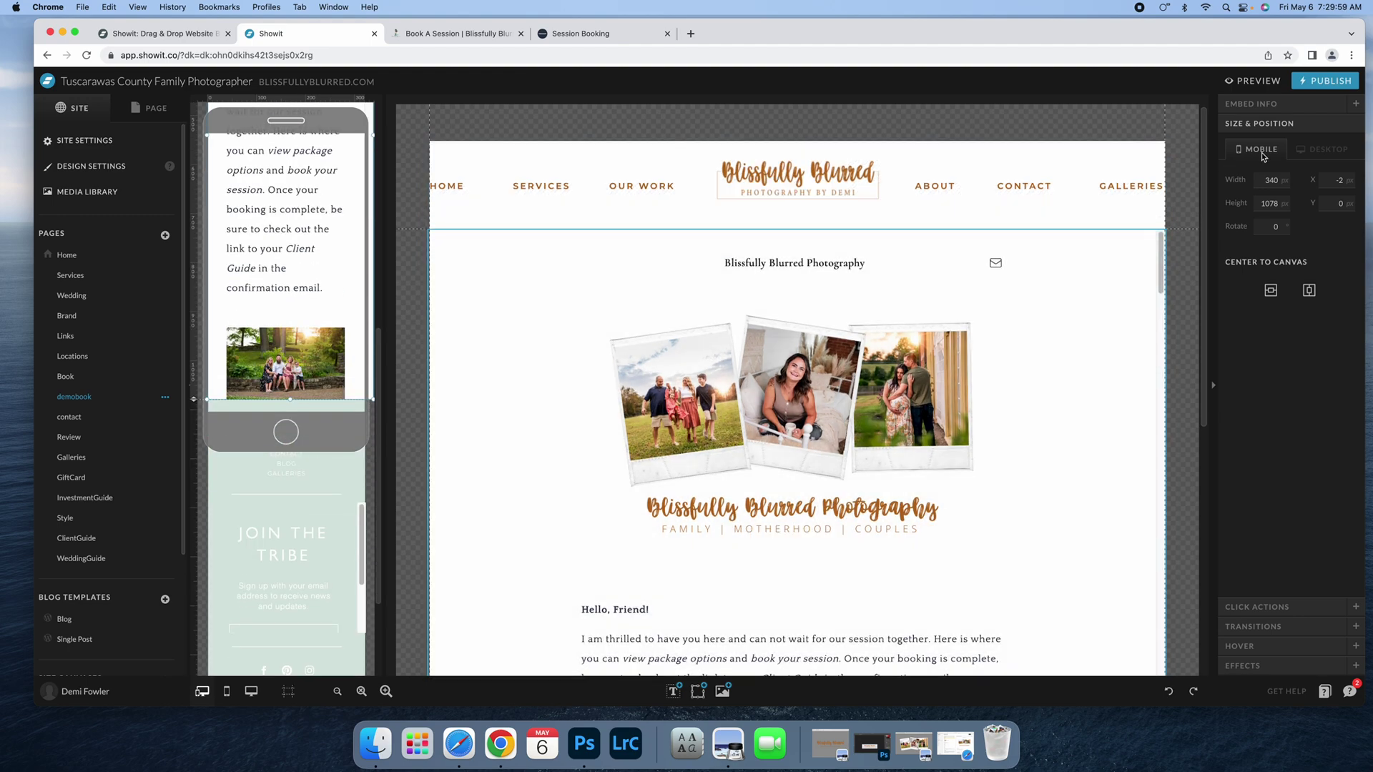
{"action": "left_click", "coordinate": [1263, 82]}
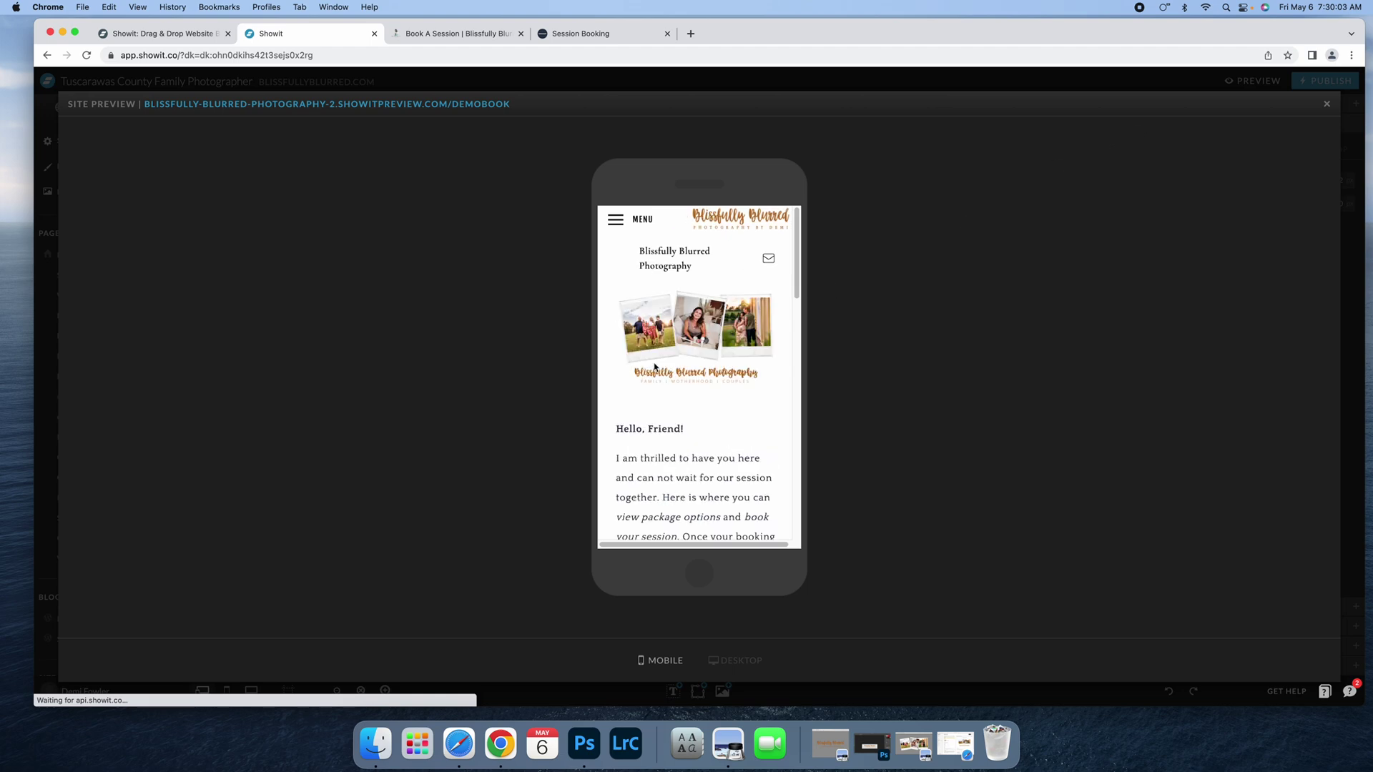
- Scroll through the demobook page's mobile preview
{"action": "scroll", "coordinate": [739, 309], "scroll_direction": "down", "scroll_amount": 6}
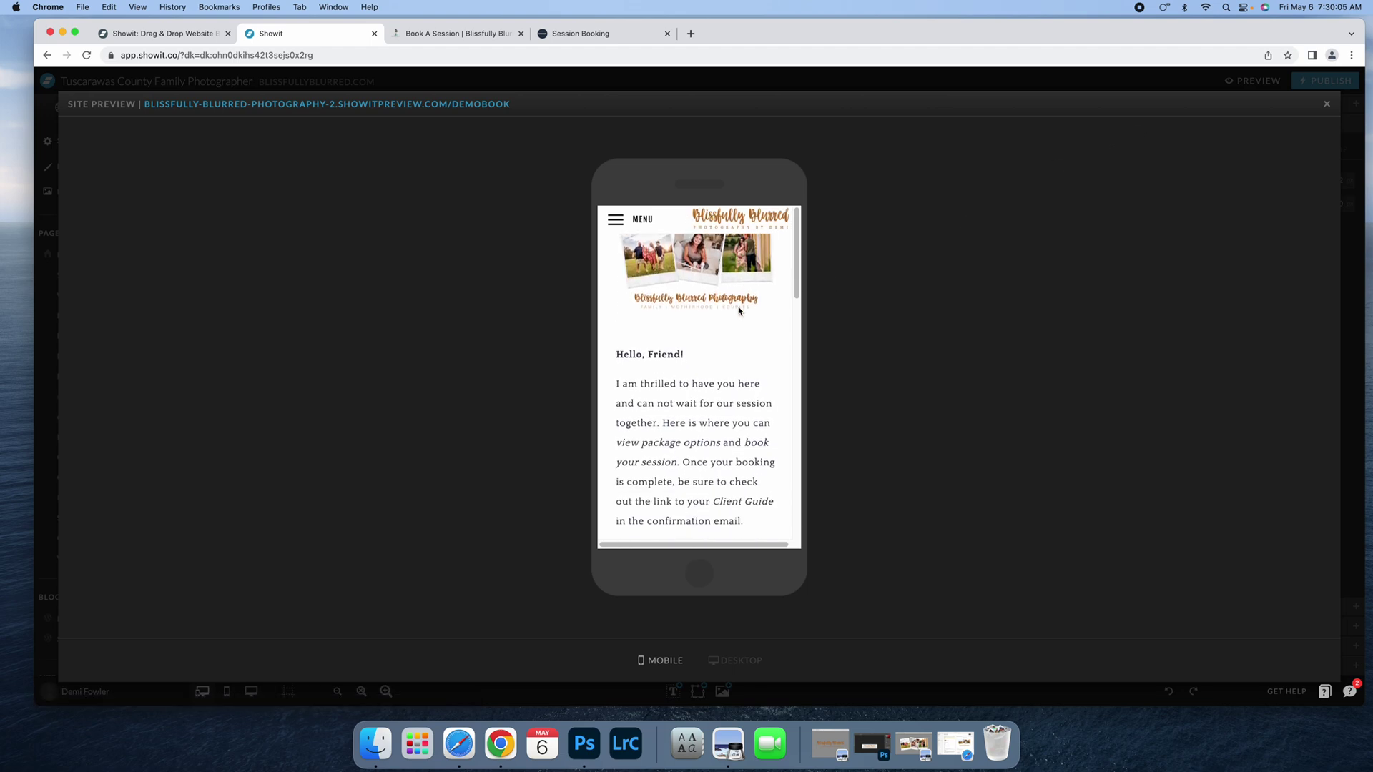
{"action": "scroll", "coordinate": [738, 309], "scroll_direction": "down", "scroll_amount": 10}
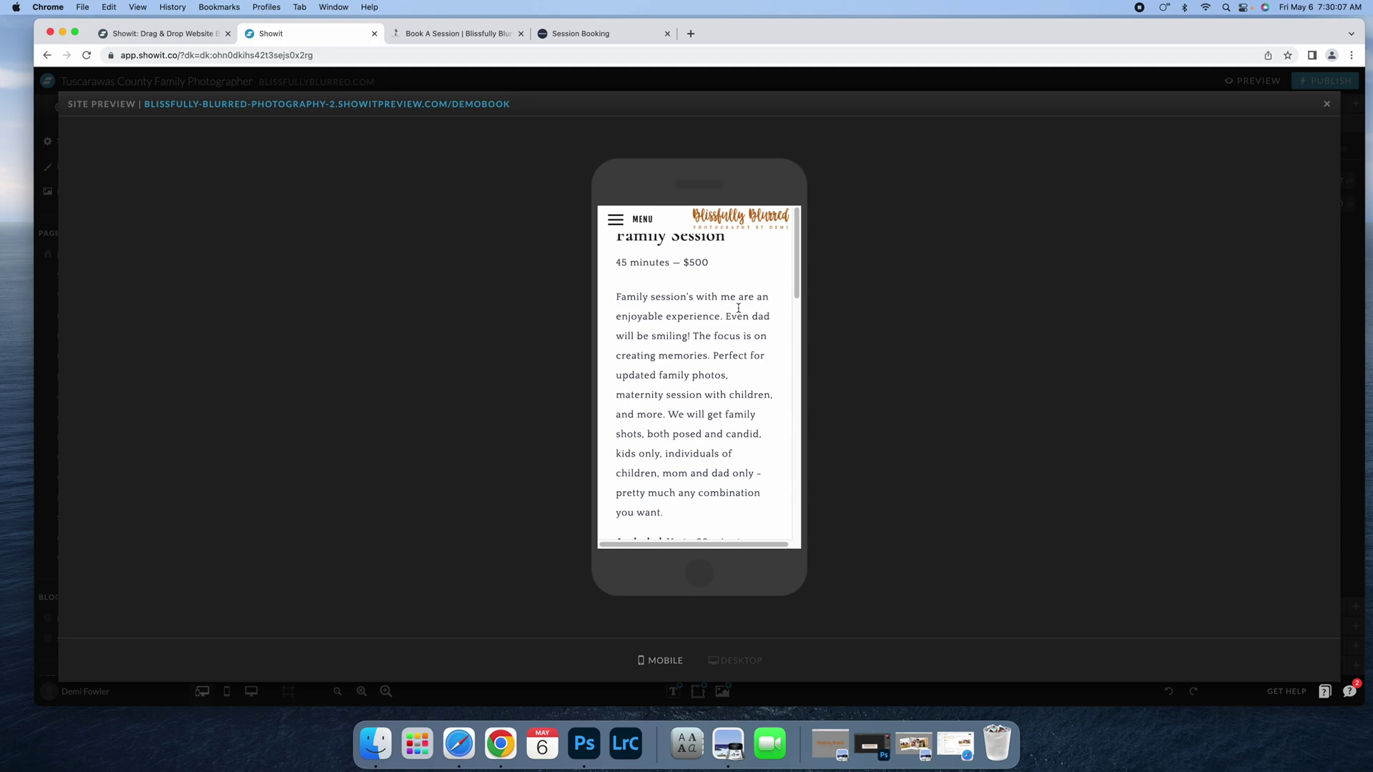
{"action": "scroll", "coordinate": [738, 312], "scroll_direction": "down", "scroll_amount": 15}
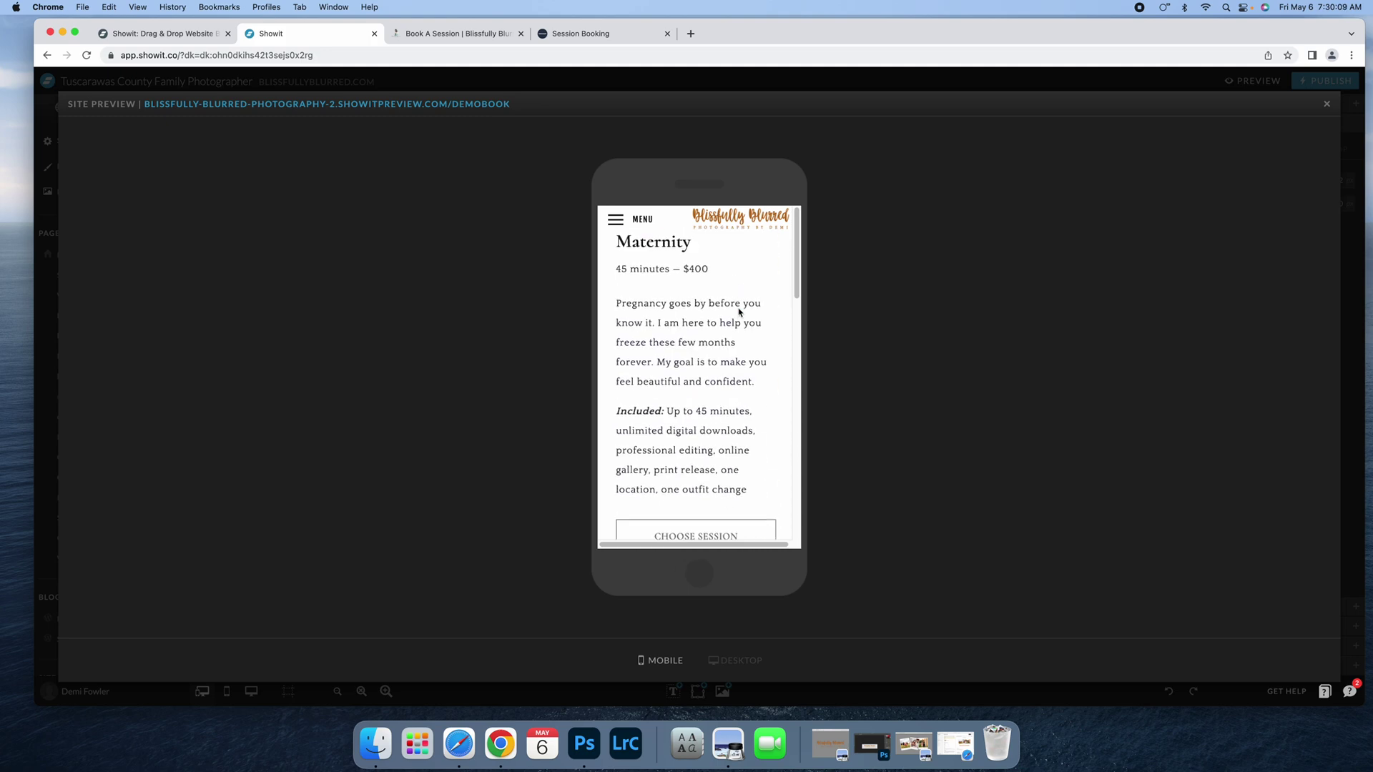
{"action": "scroll", "coordinate": [738, 312], "scroll_direction": "down", "scroll_amount": 15}
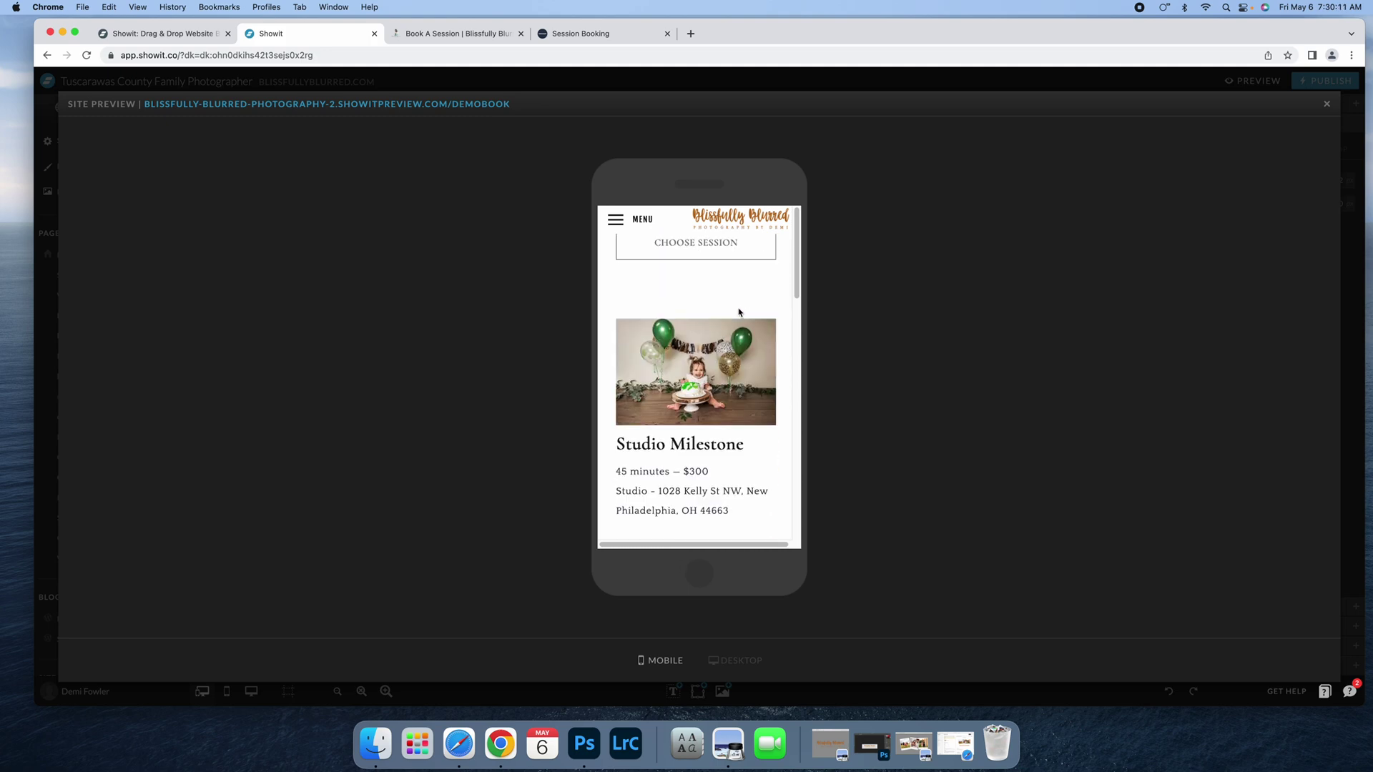
{"action": "scroll", "coordinate": [739, 313], "scroll_direction": "up", "scroll_amount": 20}
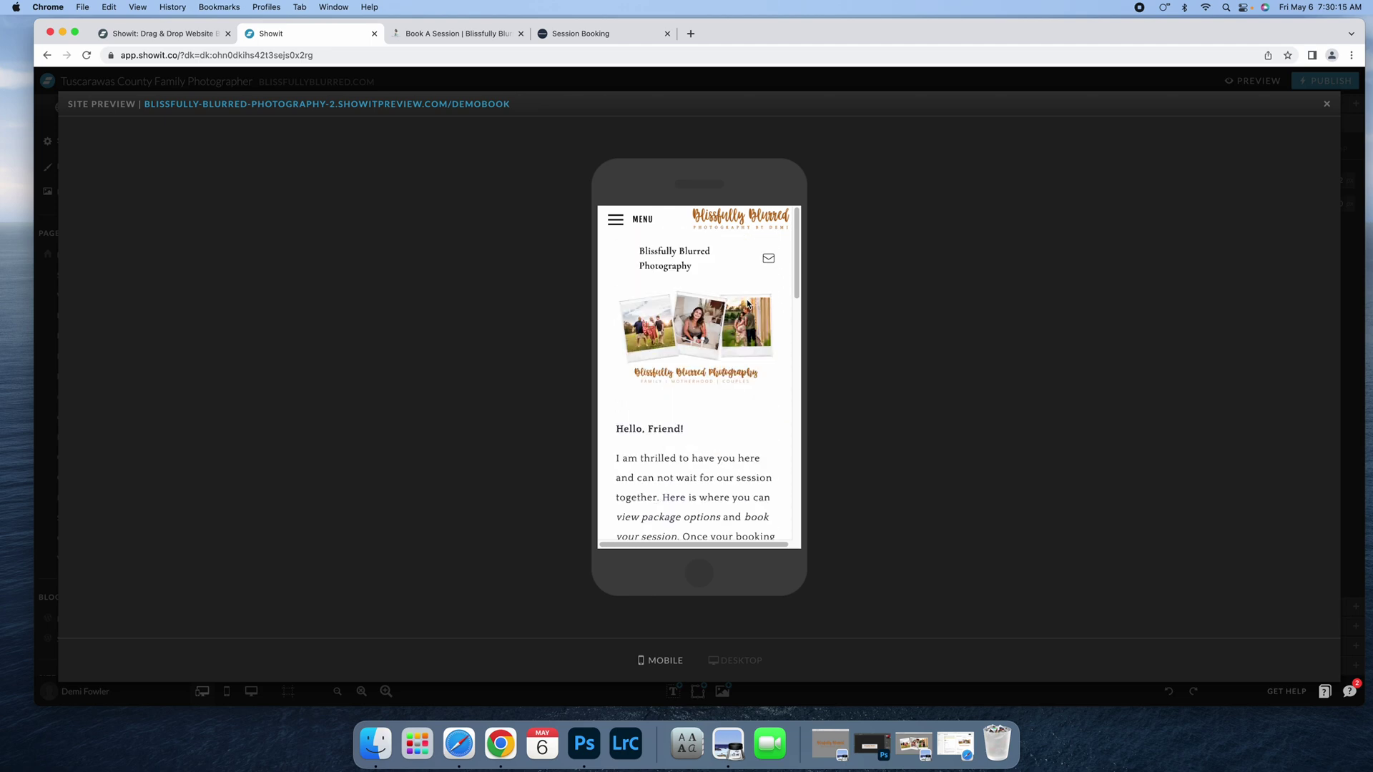
- Open and close the mobile hamburger menu, then open the preview URL in a new tab
{"action": "left_click", "coordinate": [623, 220]}
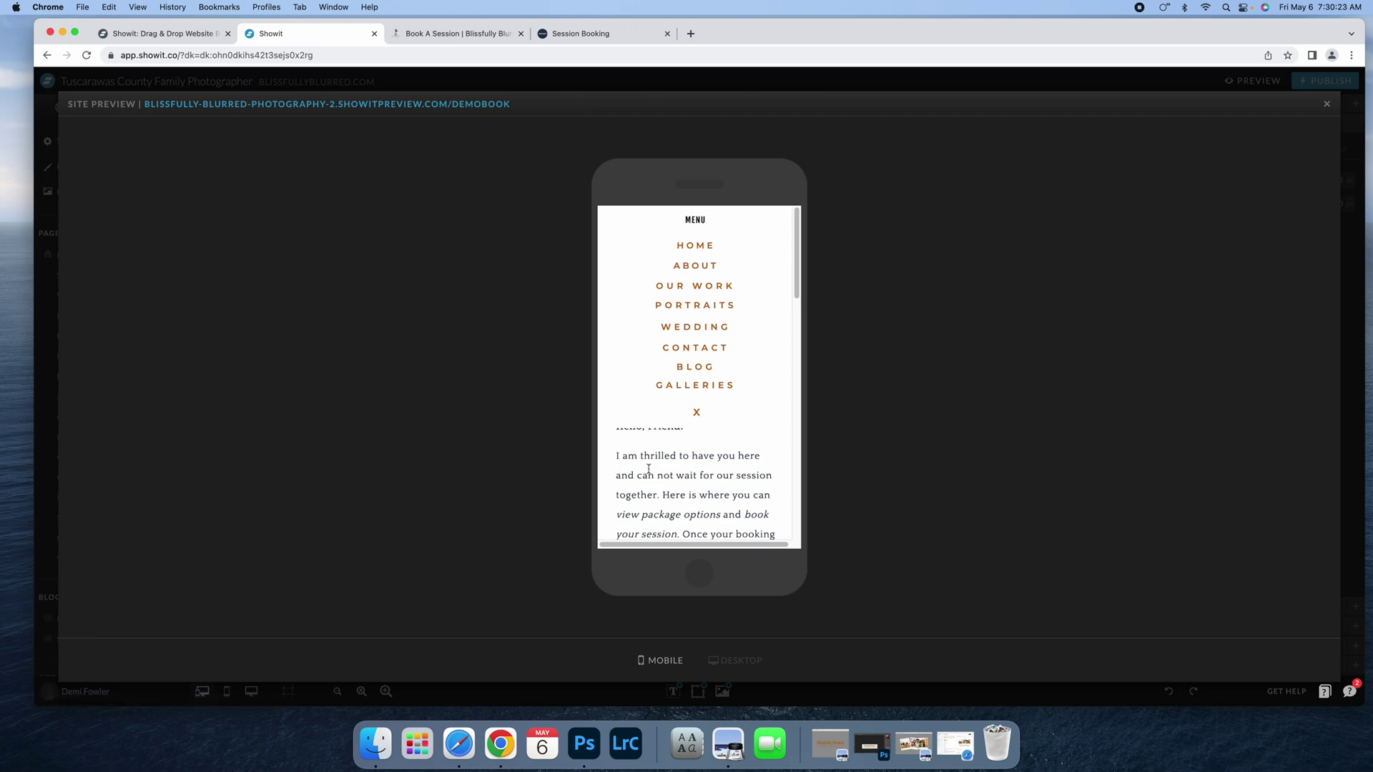
{"action": "scroll", "coordinate": [717, 507], "scroll_direction": "down", "scroll_amount": 1}
{"action": "scroll", "coordinate": [716, 504], "scroll_direction": "up", "scroll_amount": 3}
{"action": "scroll", "coordinate": [705, 415], "scroll_direction": "down", "scroll_amount": 2}
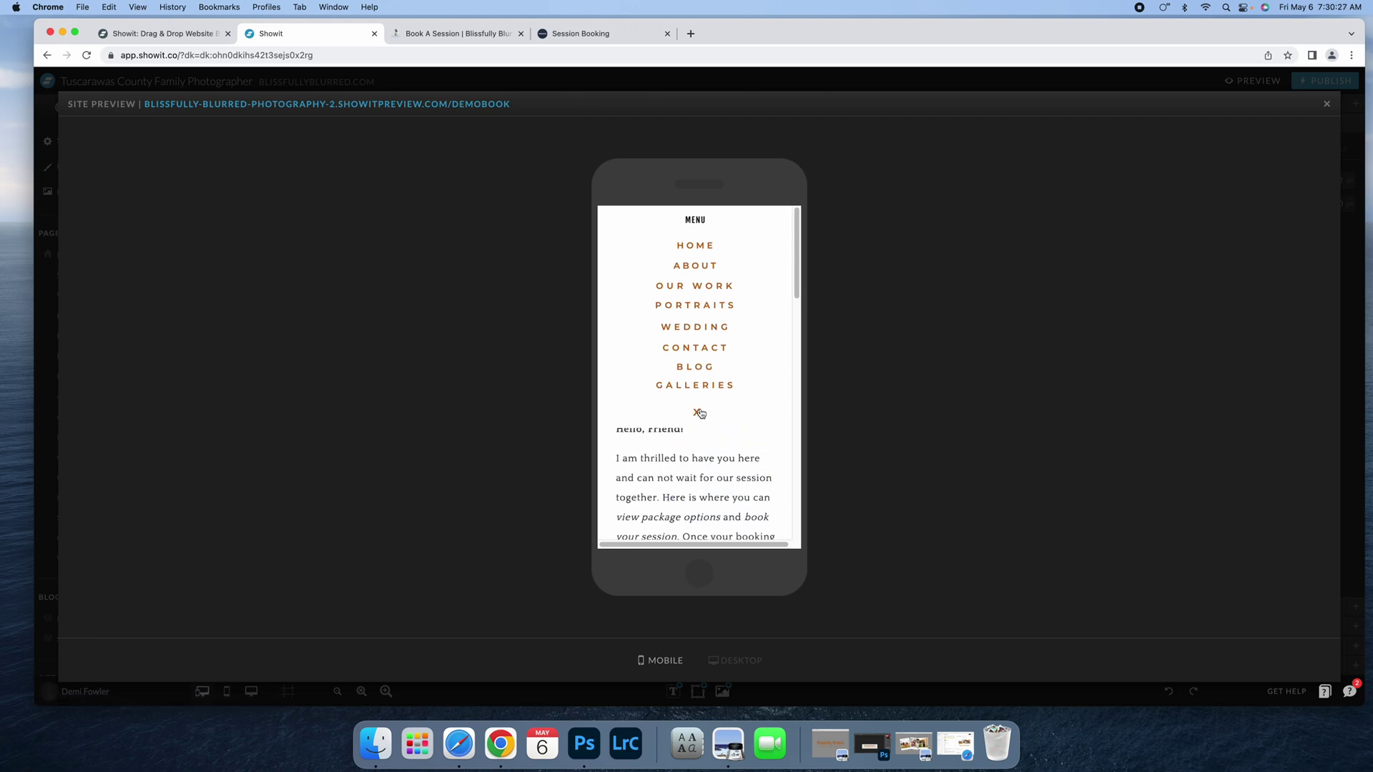
{"action": "left_click", "coordinate": [694, 412]}
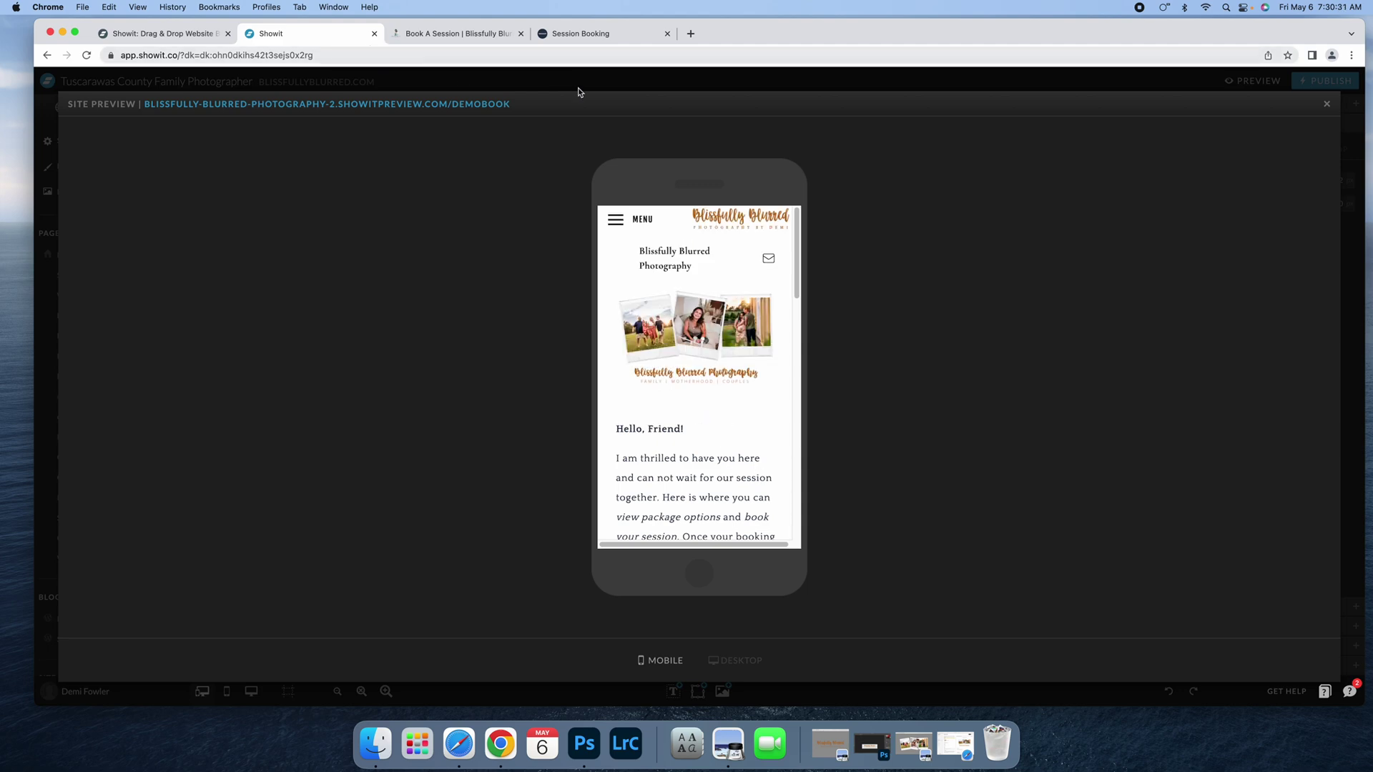
{"action": "left_click", "coordinate": [487, 104]}
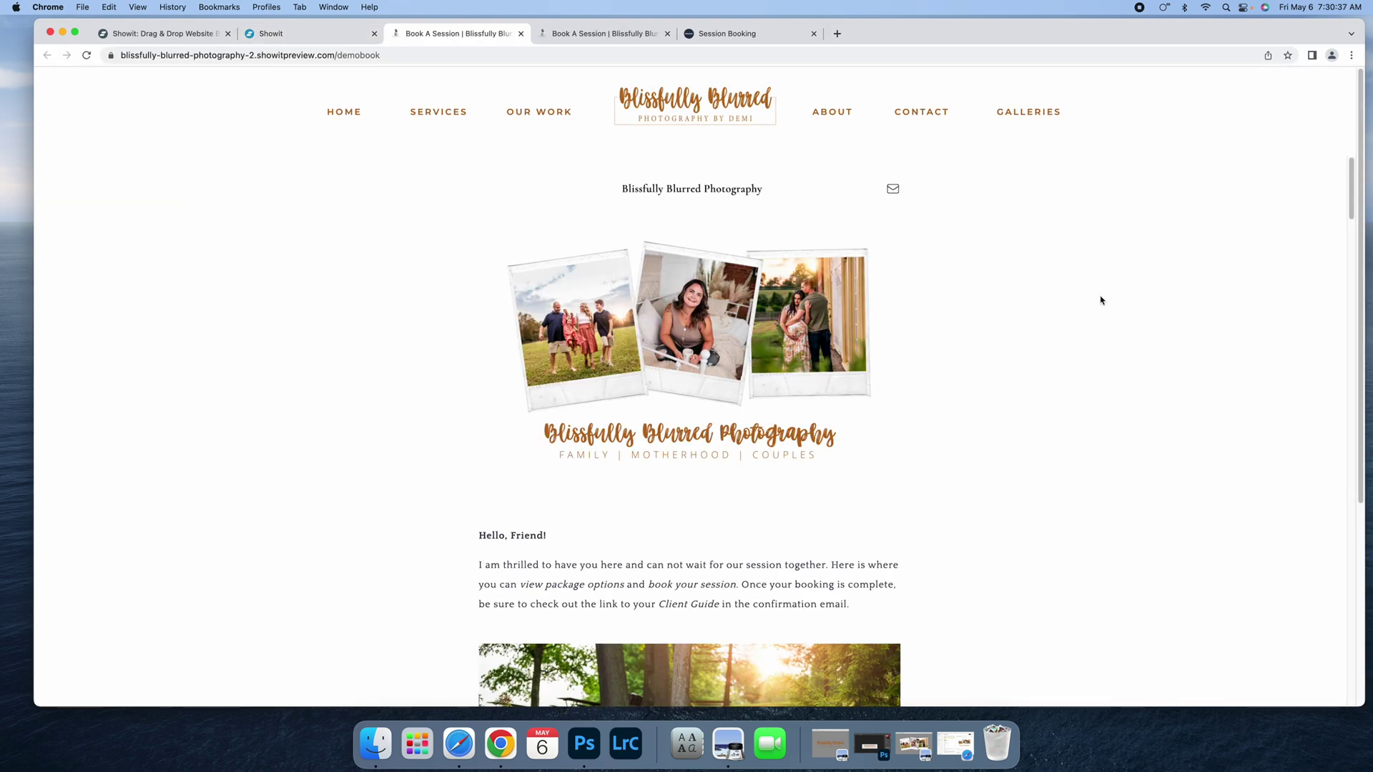
- Scroll the desktop demobook preview down through the session packages to the footer
{"action": "scroll", "coordinate": [1093, 304], "scroll_direction": "down", "scroll_amount": 1}
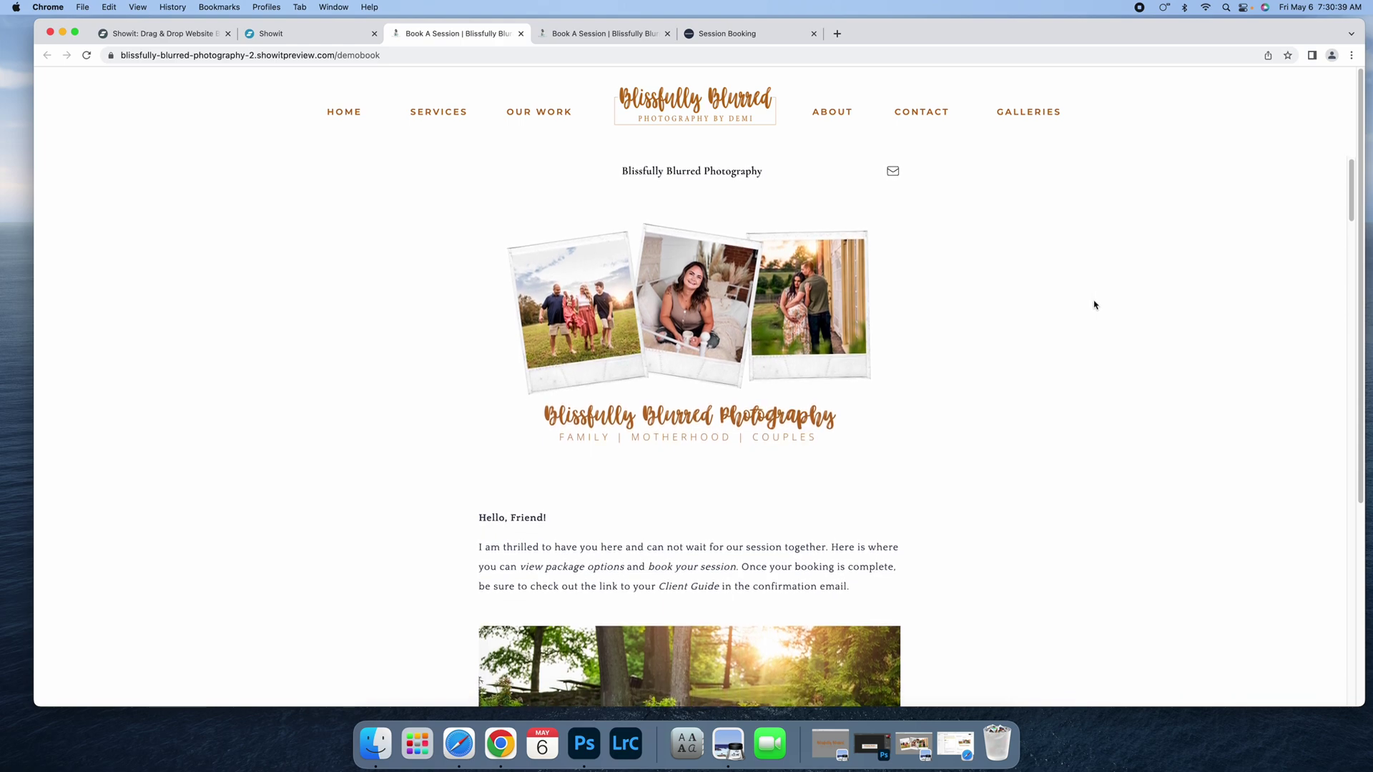
{"action": "scroll", "coordinate": [1094, 306], "scroll_direction": "up", "scroll_amount": 1}
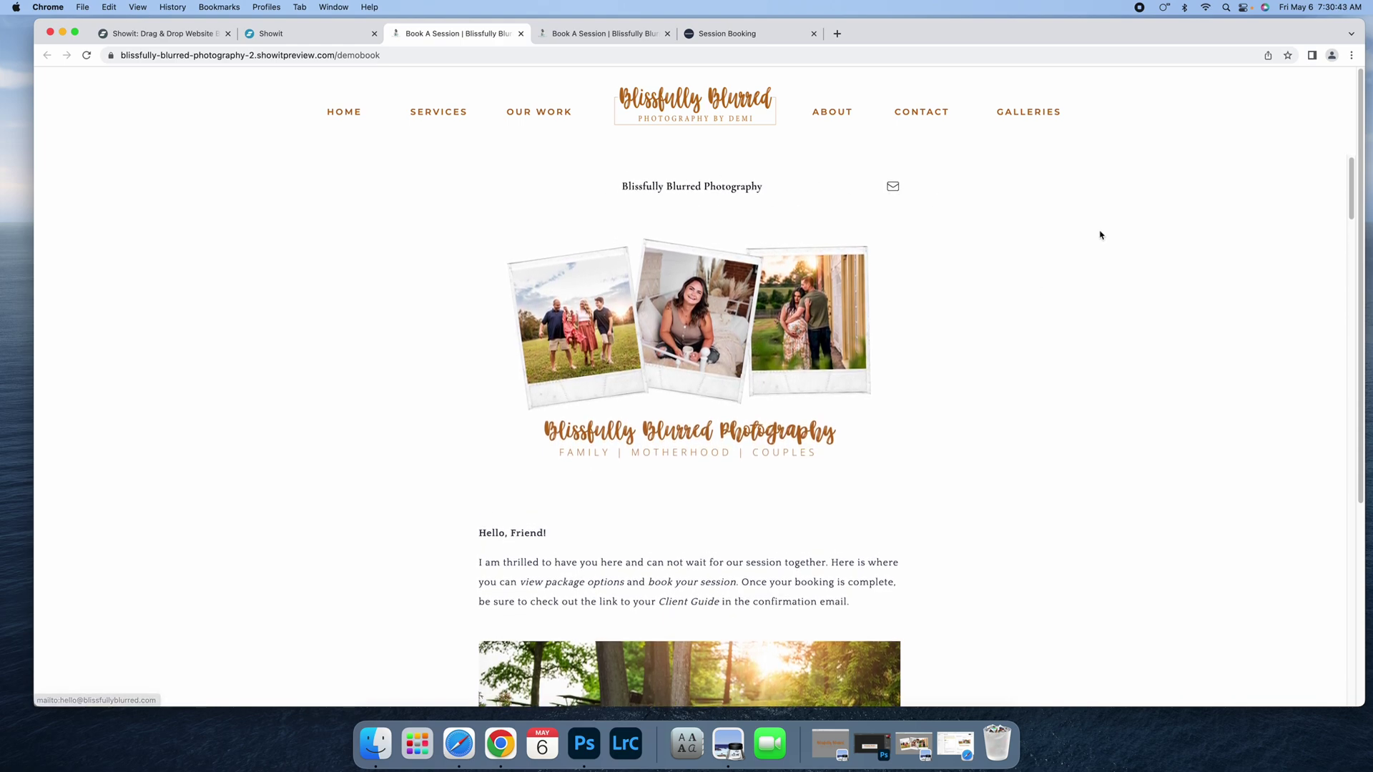
{"action": "scroll", "coordinate": [1085, 451], "scroll_direction": "down", "scroll_amount": 5}
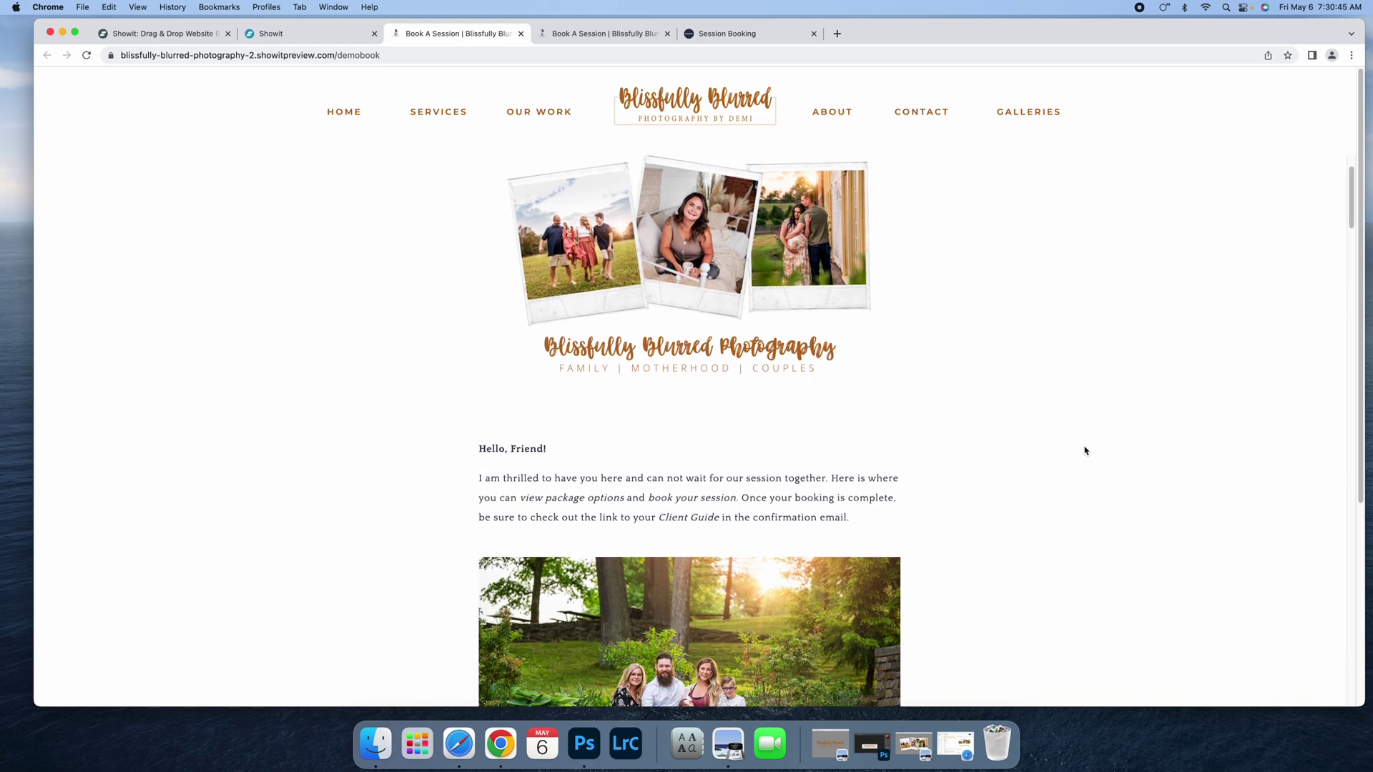
{"action": "scroll", "coordinate": [1091, 481], "scroll_direction": "down", "scroll_amount": 15}
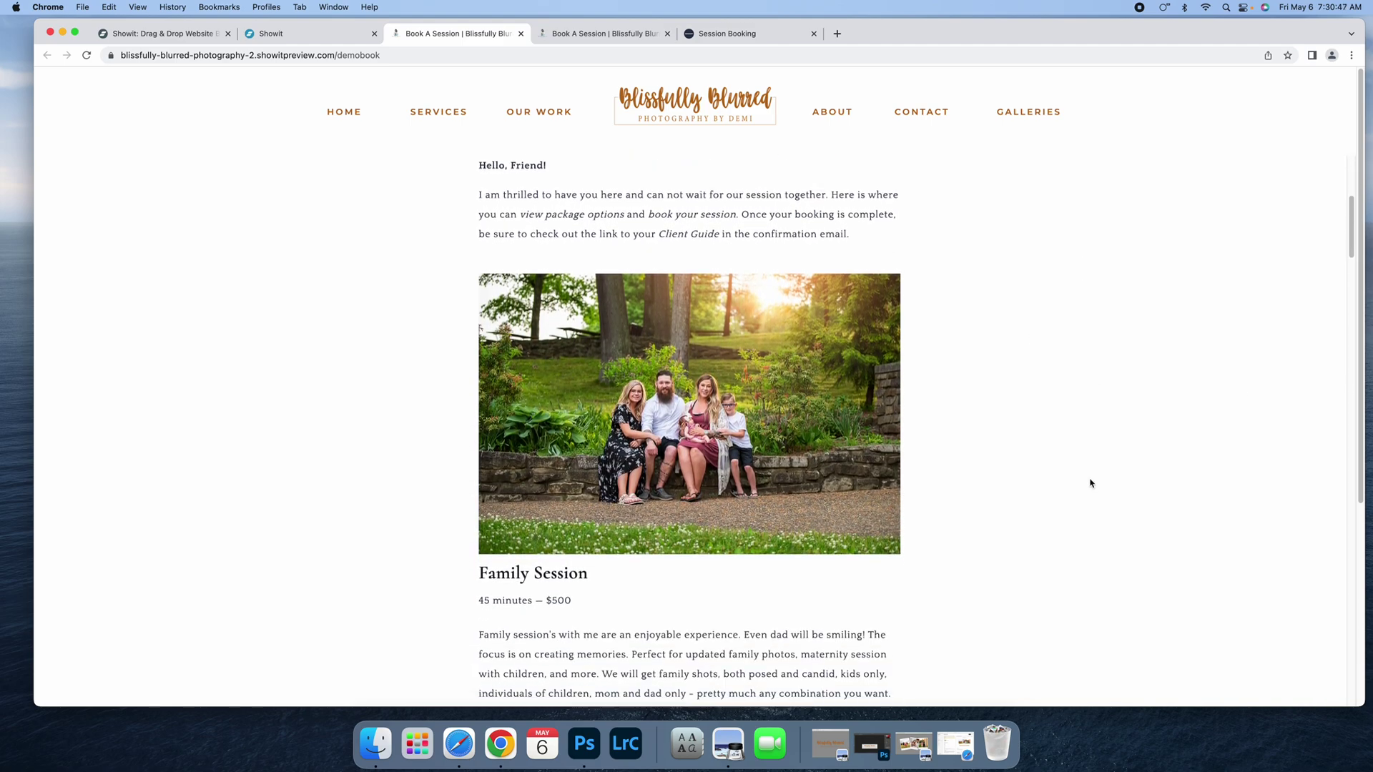
{"action": "scroll", "coordinate": [1089, 483], "scroll_direction": "down", "scroll_amount": 15}
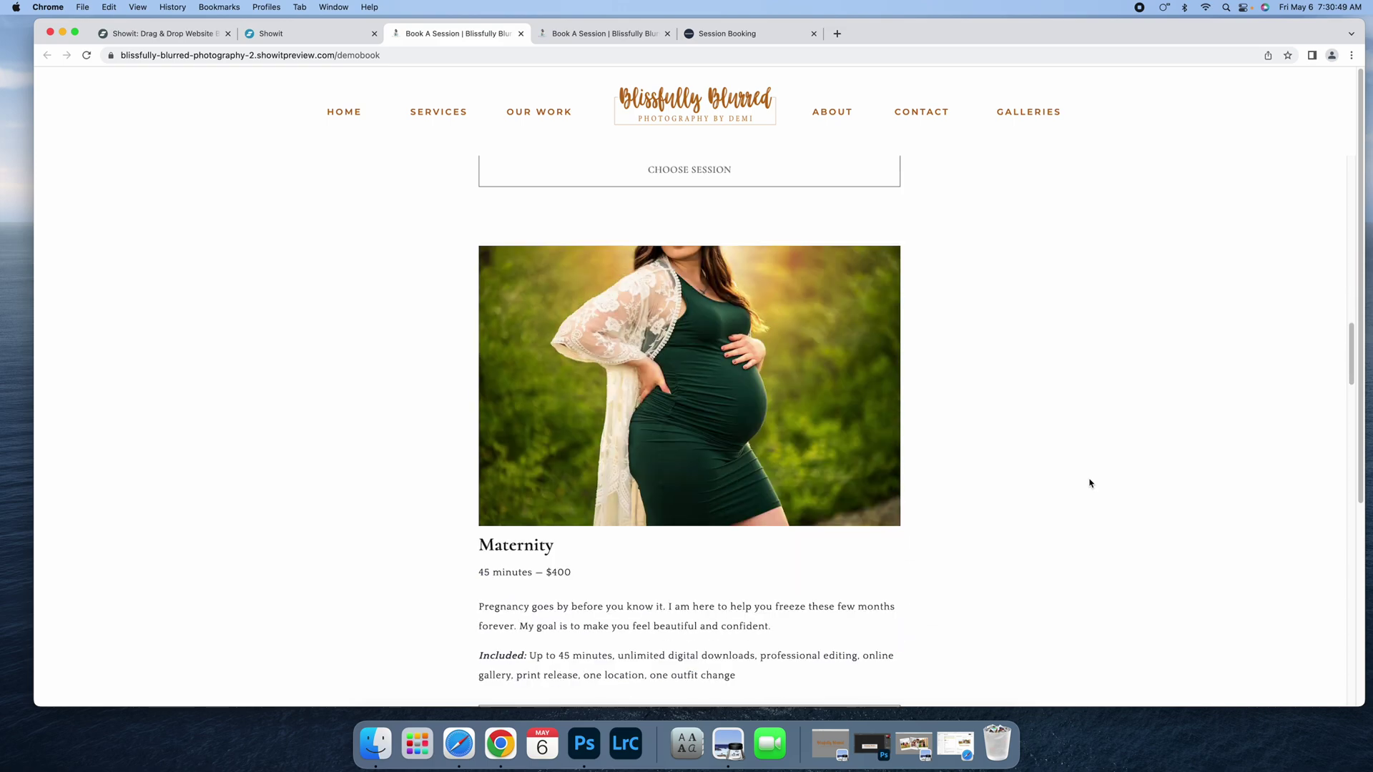
{"action": "scroll", "coordinate": [1088, 483], "scroll_direction": "down", "scroll_amount": 15}
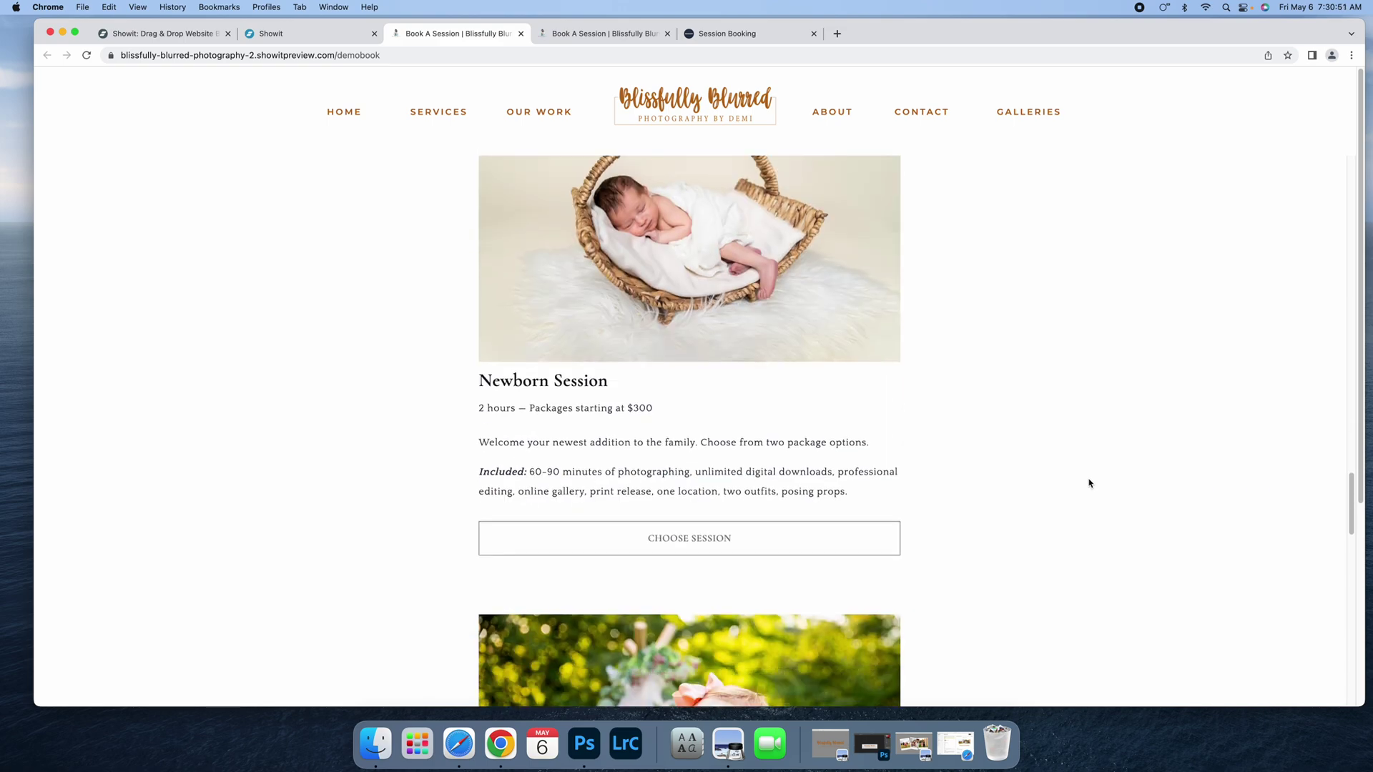
{"action": "scroll", "coordinate": [1089, 483], "scroll_direction": "down", "scroll_amount": 10}
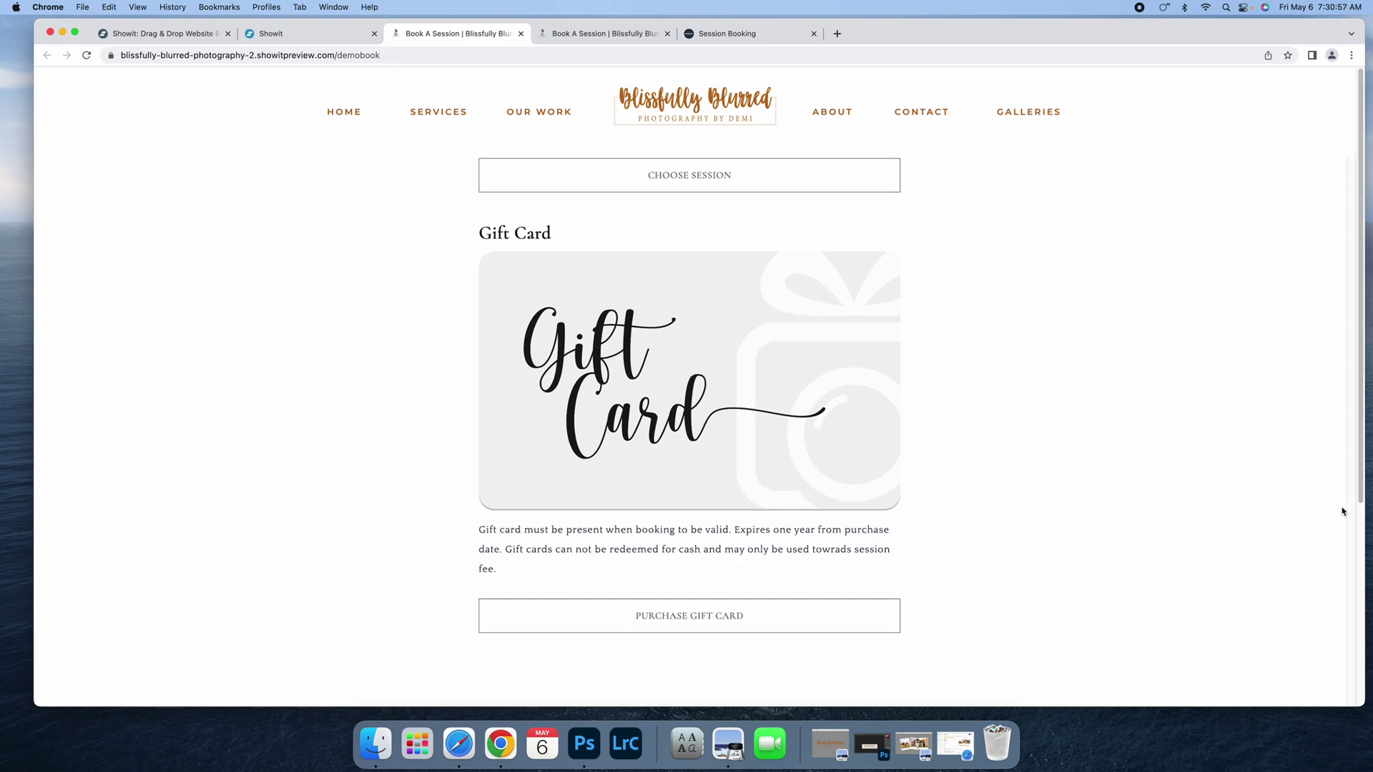
{"action": "scroll", "coordinate": [1337, 513], "scroll_direction": "down", "scroll_amount": 5}
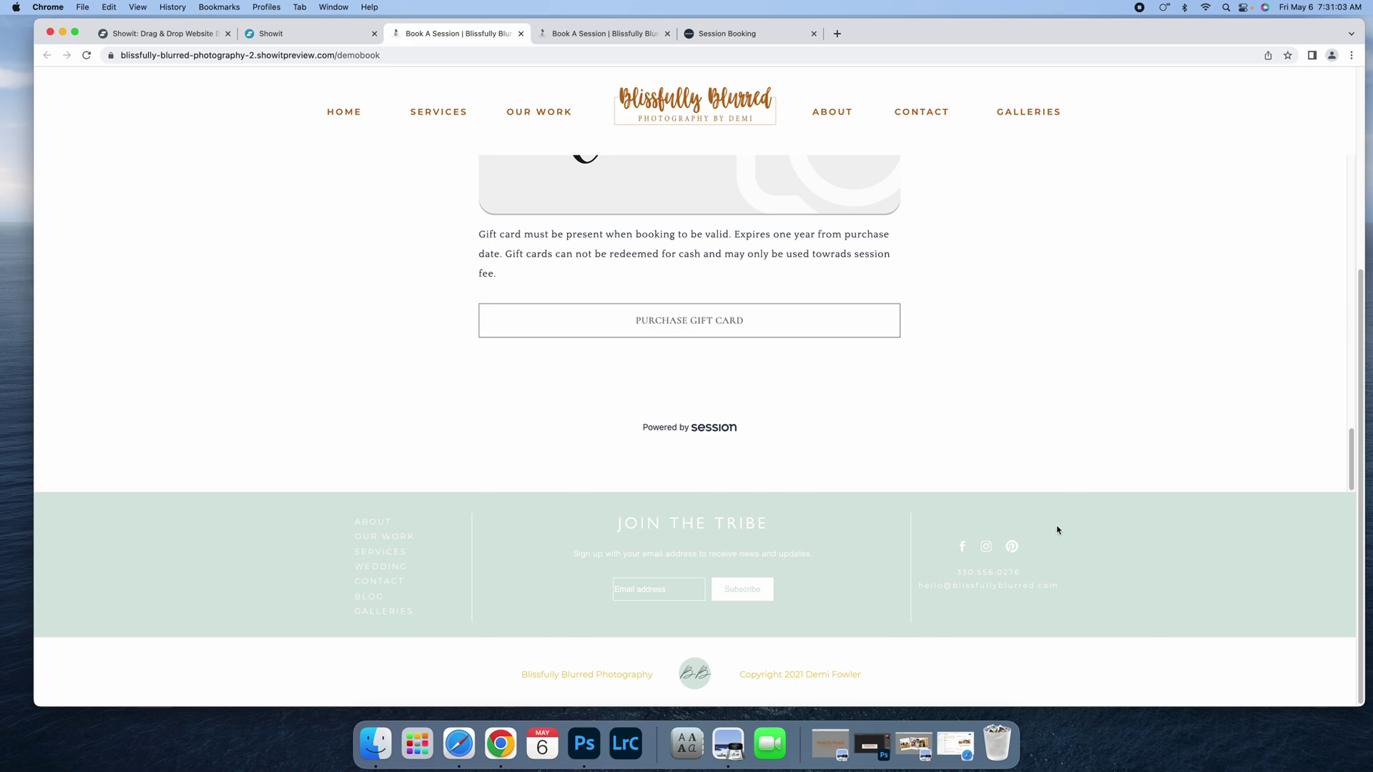
- Scroll back to the top and close the Book A Session tab
{"action": "scroll", "coordinate": [1184, 528], "scroll_direction": "up", "scroll_amount": 5}
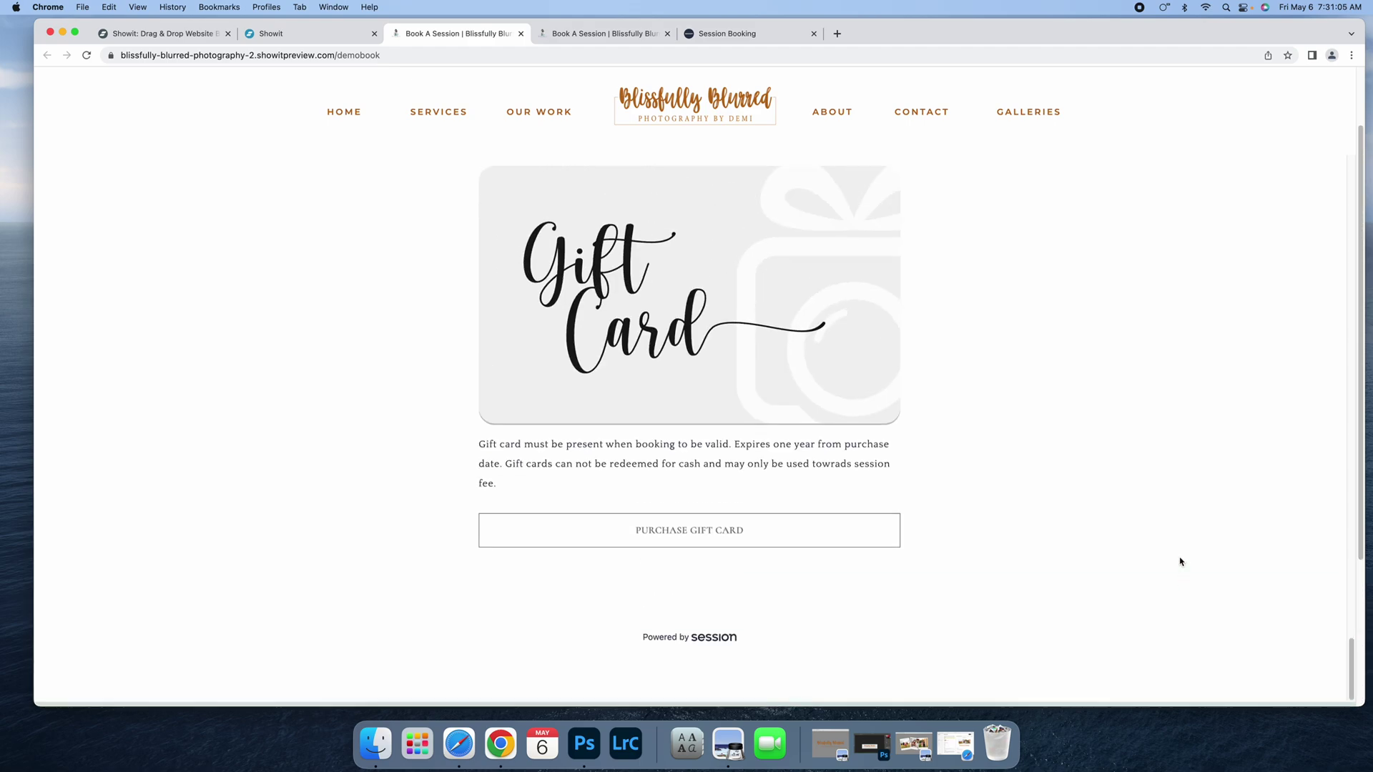
{"action": "scroll", "coordinate": [1119, 511], "scroll_direction": "up", "scroll_amount": 20}
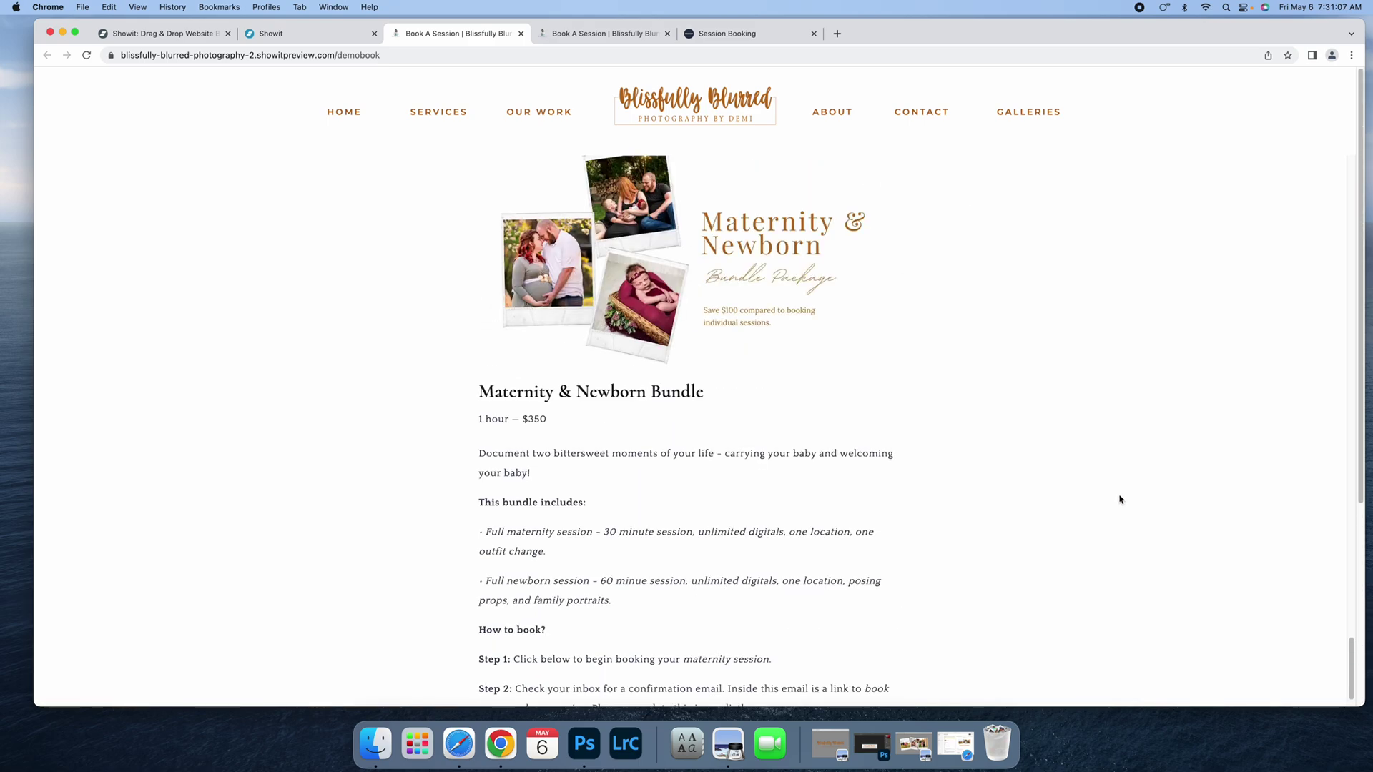
{"action": "scroll", "coordinate": [1120, 503], "scroll_direction": "up", "scroll_amount": 20}
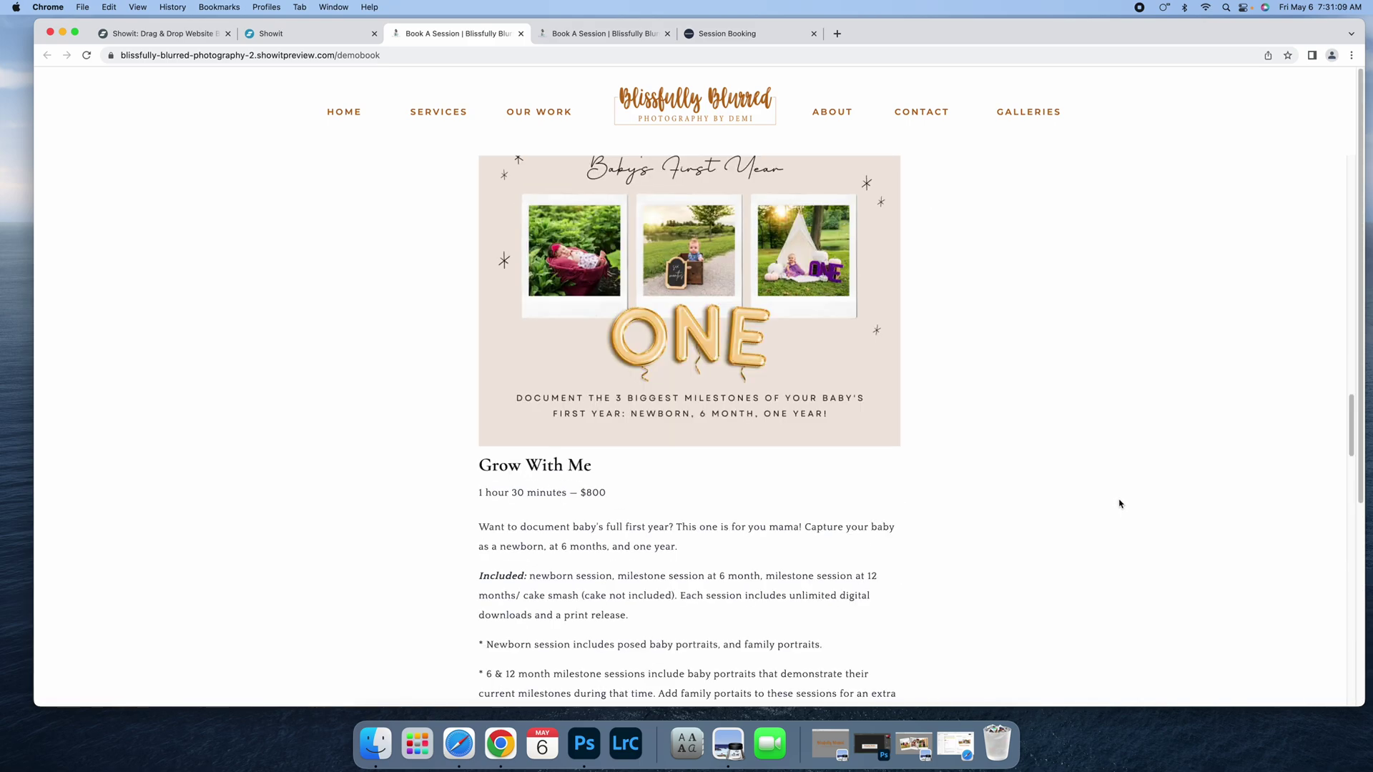
{"action": "scroll", "coordinate": [1120, 506], "scroll_direction": "up", "scroll_amount": 15}
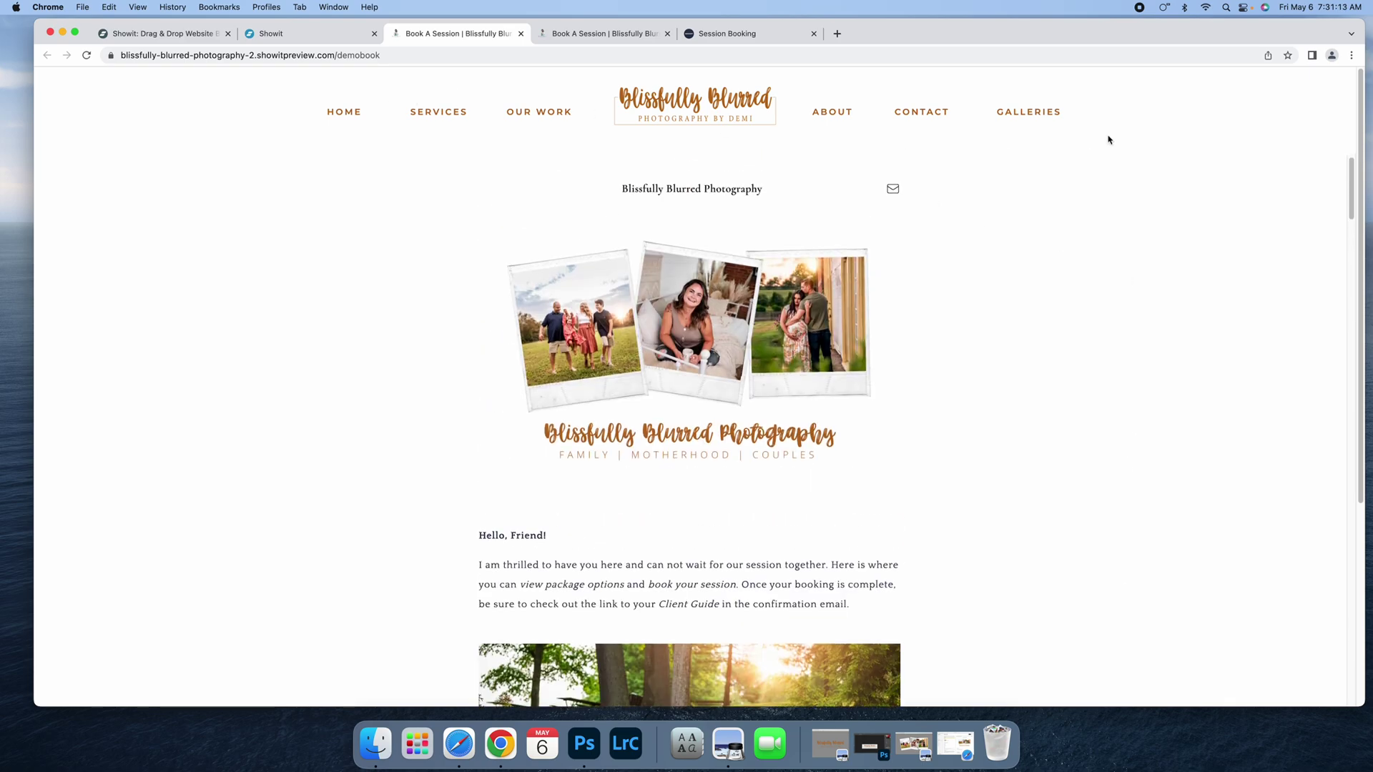
{"action": "left_click", "coordinate": [519, 33]}
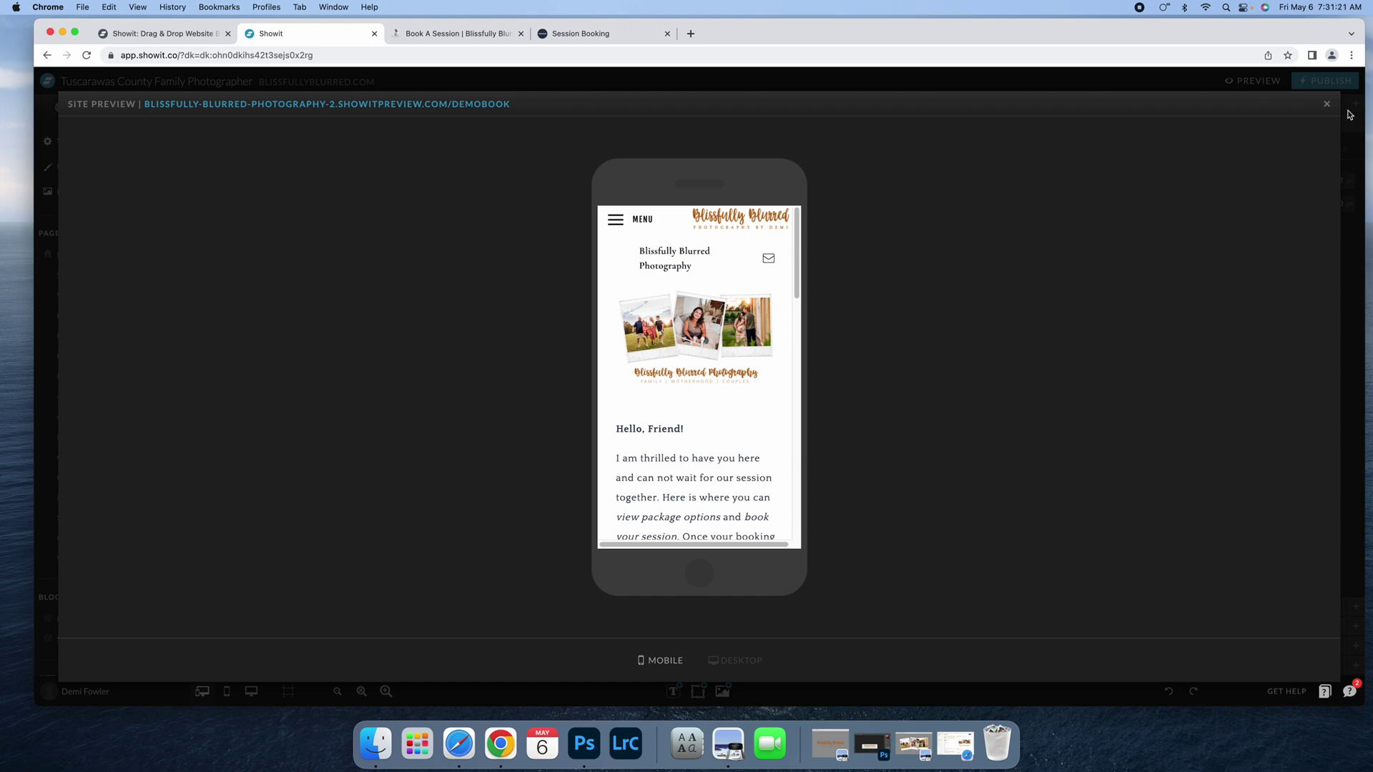
- Close the site preview, review the Book page's session-type buttons and dates, then open the contact page
{"action": "left_click", "coordinate": [1325, 106]}
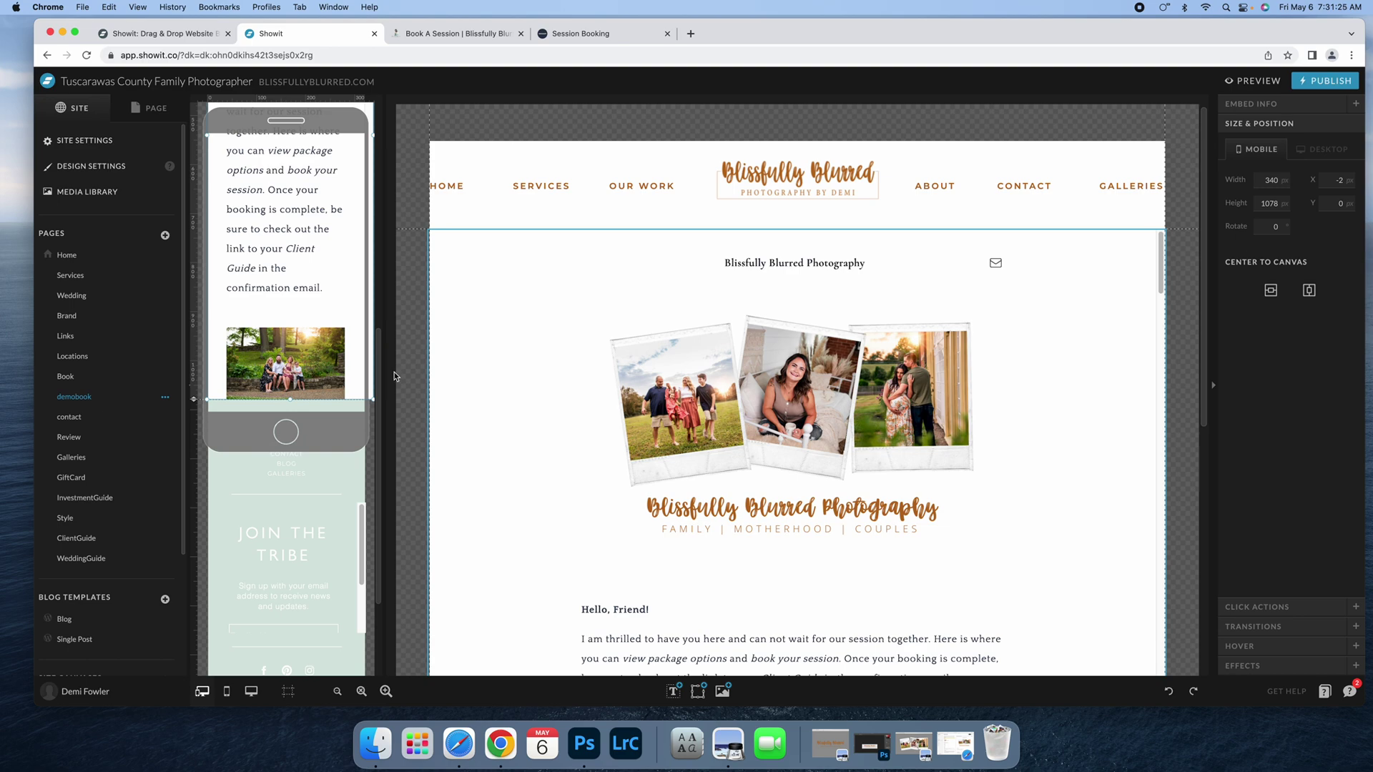
{"action": "left_click", "coordinate": [96, 379]}
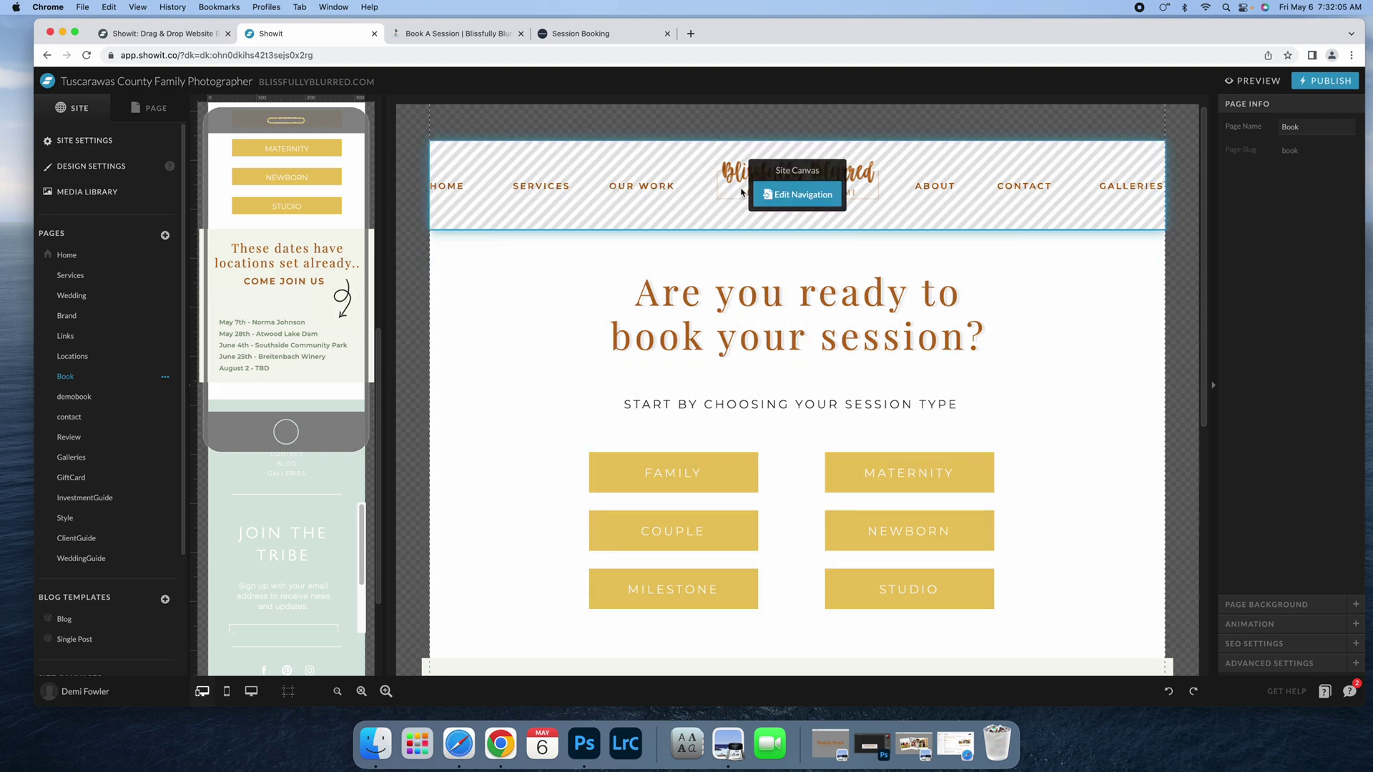
{"action": "scroll", "coordinate": [1189, 544], "scroll_direction": "down", "scroll_amount": 6}
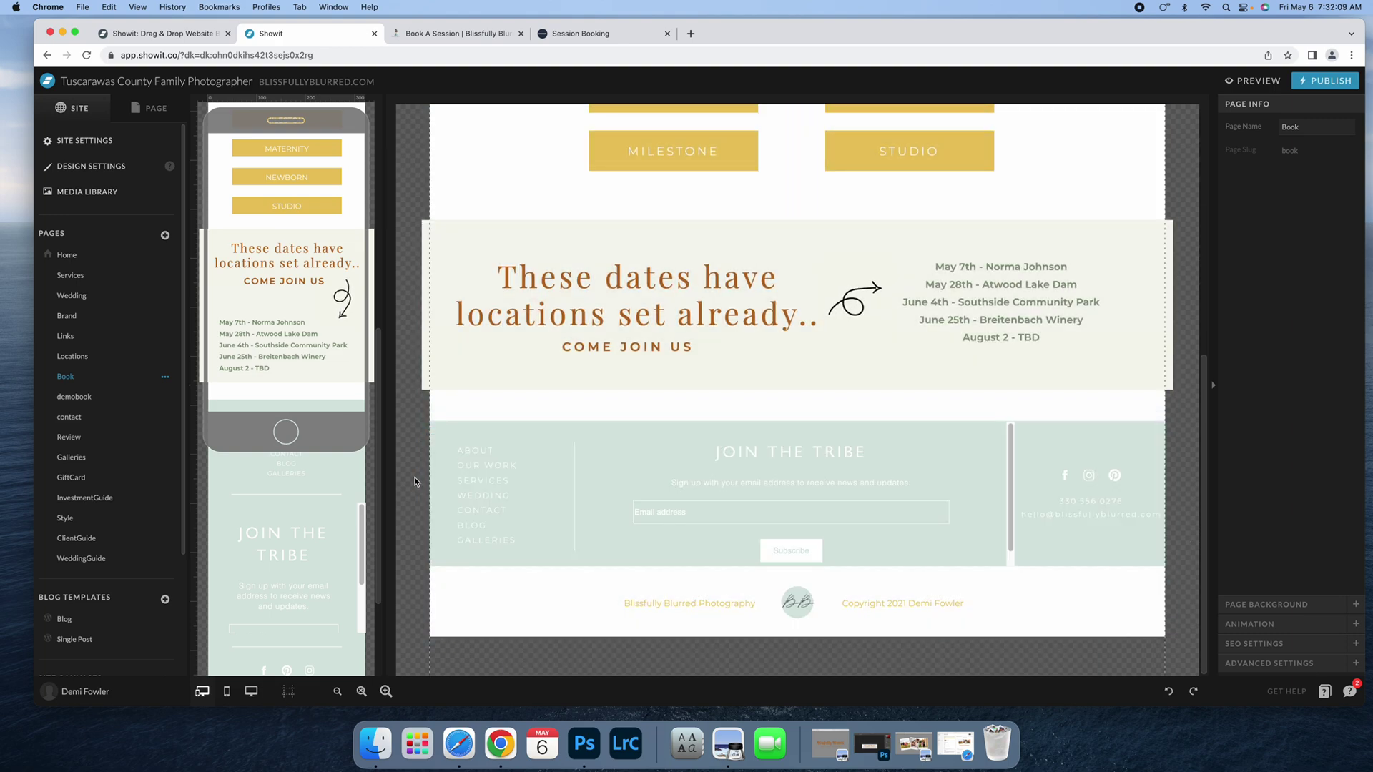
{"action": "scroll", "coordinate": [443, 429], "scroll_direction": "up", "scroll_amount": 3}
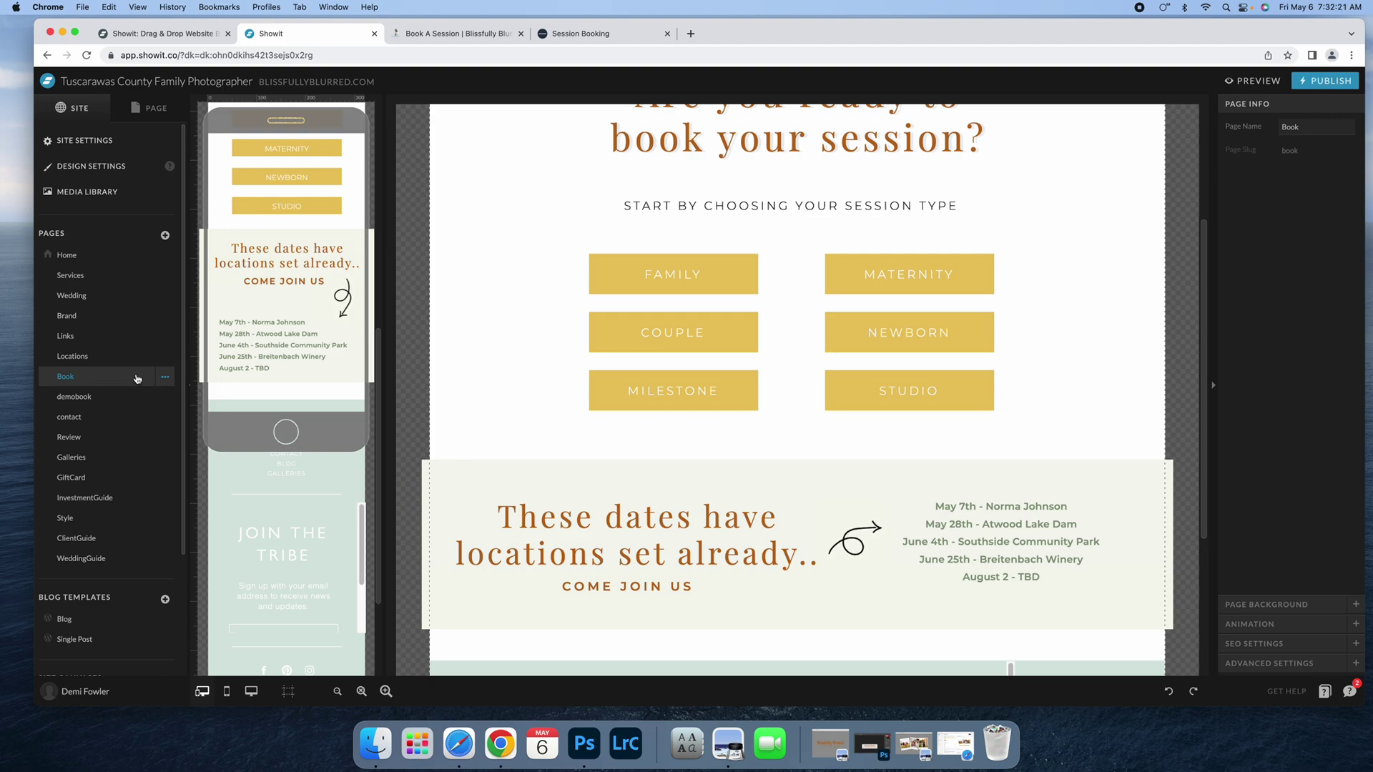
{"action": "scroll", "coordinate": [424, 483], "scroll_direction": "up", "scroll_amount": 3}
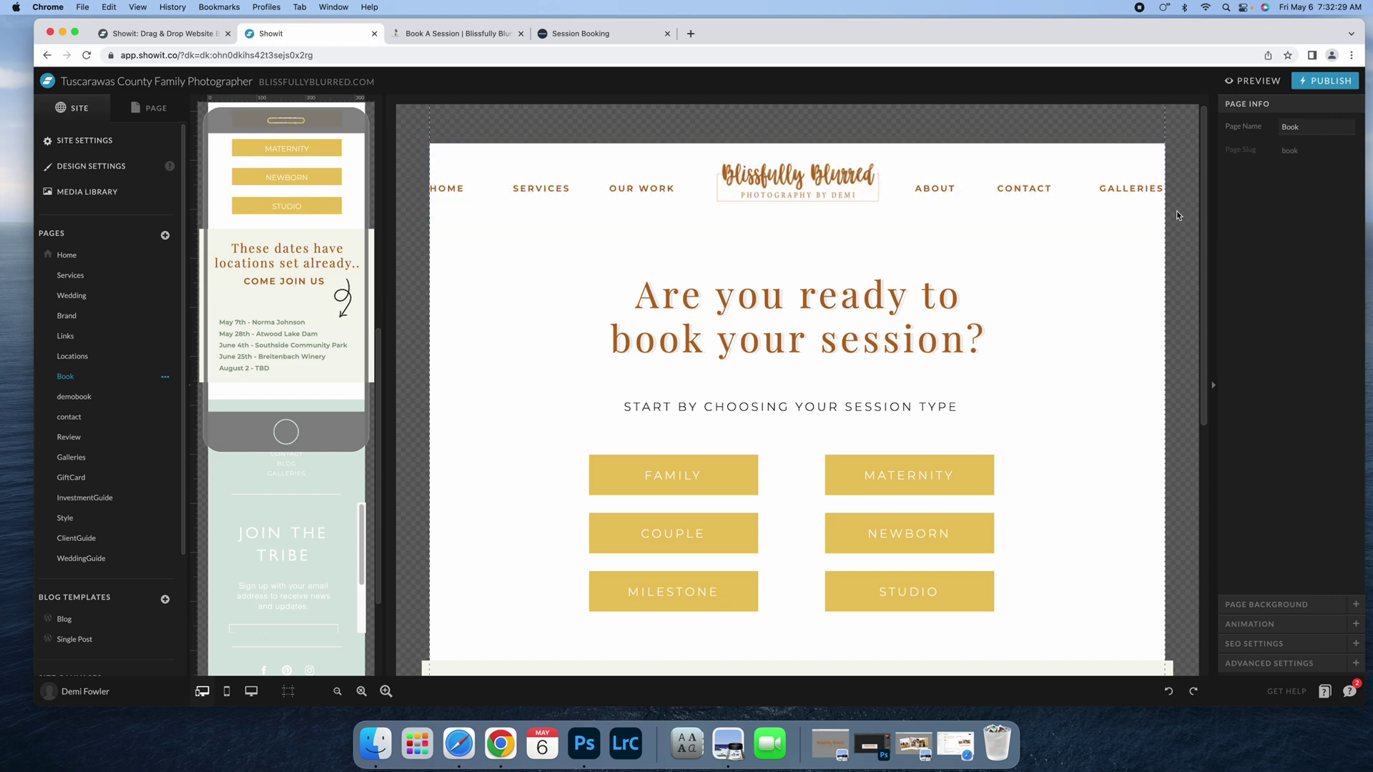
{"action": "scroll", "coordinate": [412, 512], "scroll_direction": "down", "scroll_amount": 1}
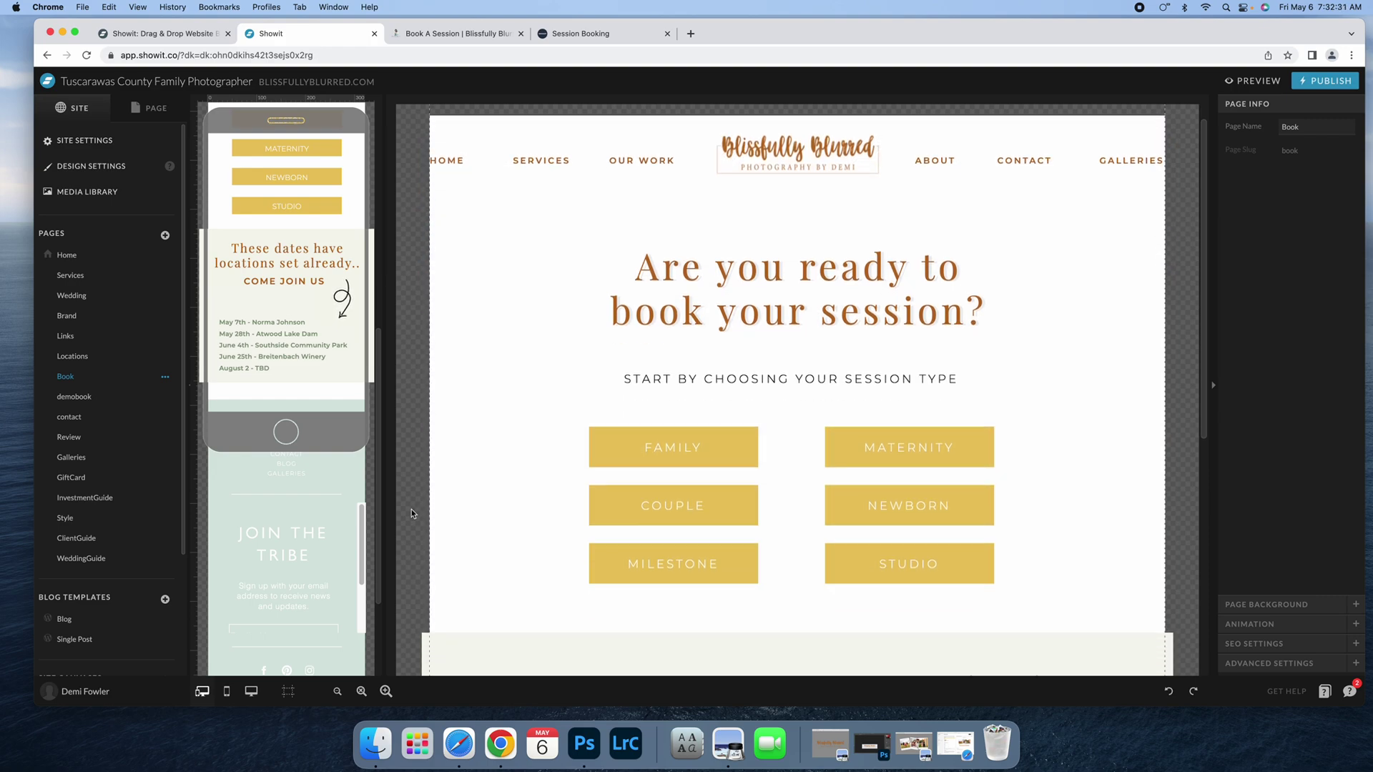
{"action": "scroll", "coordinate": [410, 510], "scroll_direction": "down", "scroll_amount": 1}
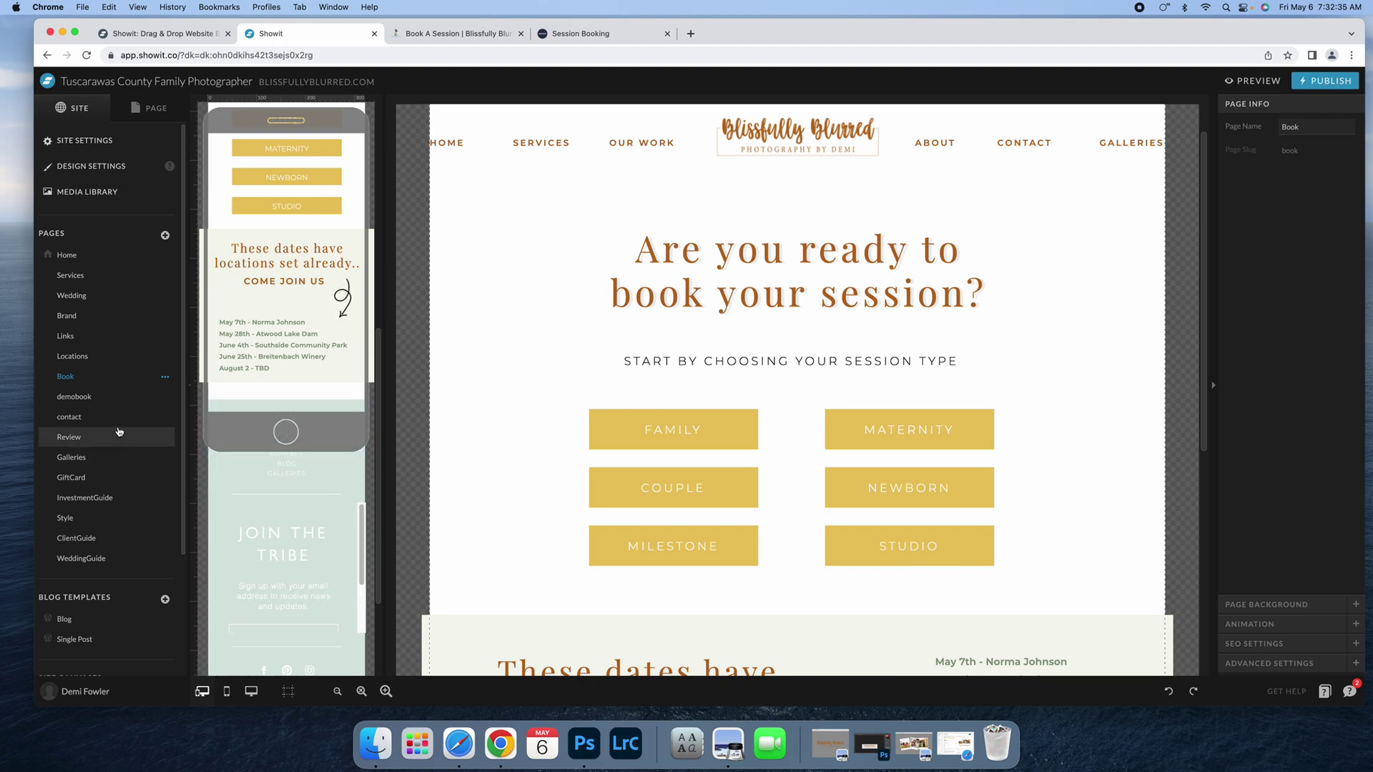
{"action": "left_click", "coordinate": [69, 417]}
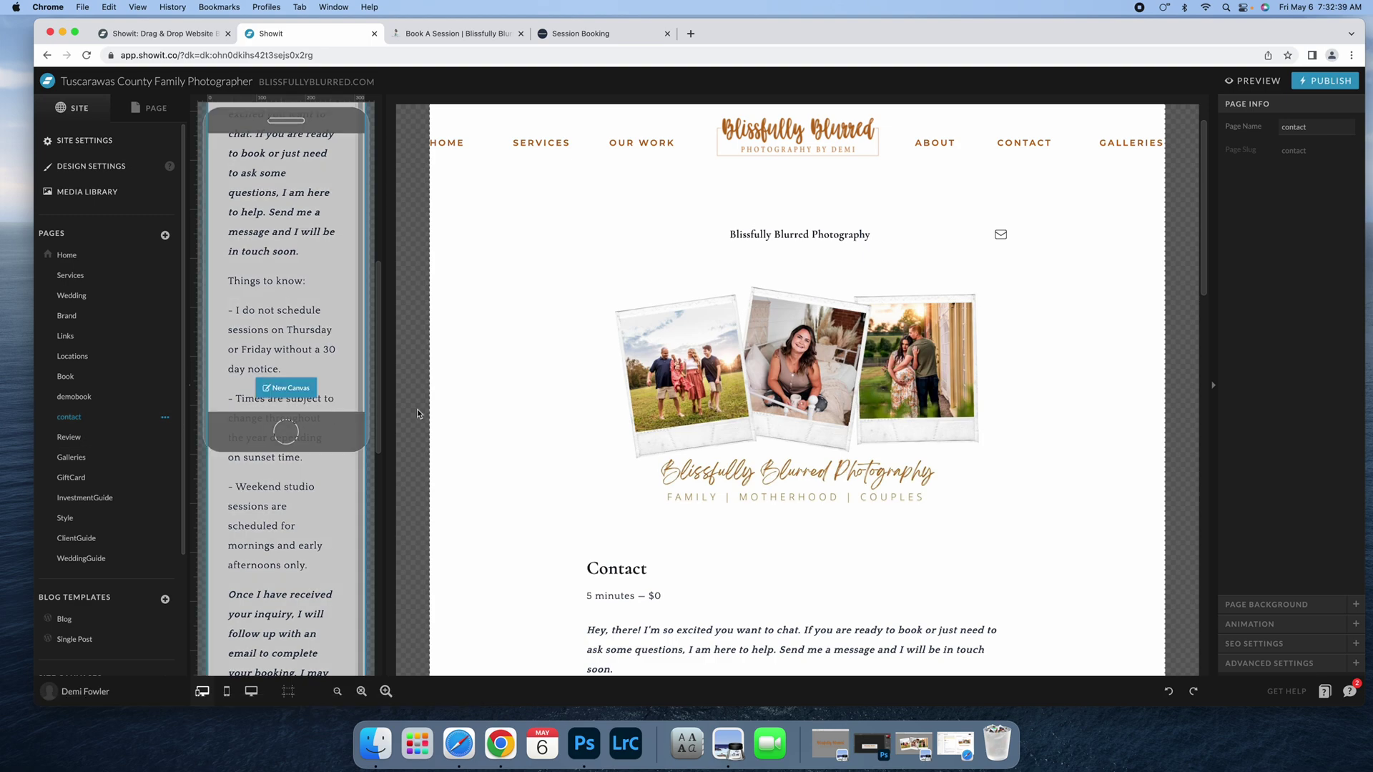
- Bring Session's Booking Site settings window in front of the Showit contact page
{"action": "scroll", "coordinate": [957, 503], "scroll_direction": "down", "scroll_amount": 2}
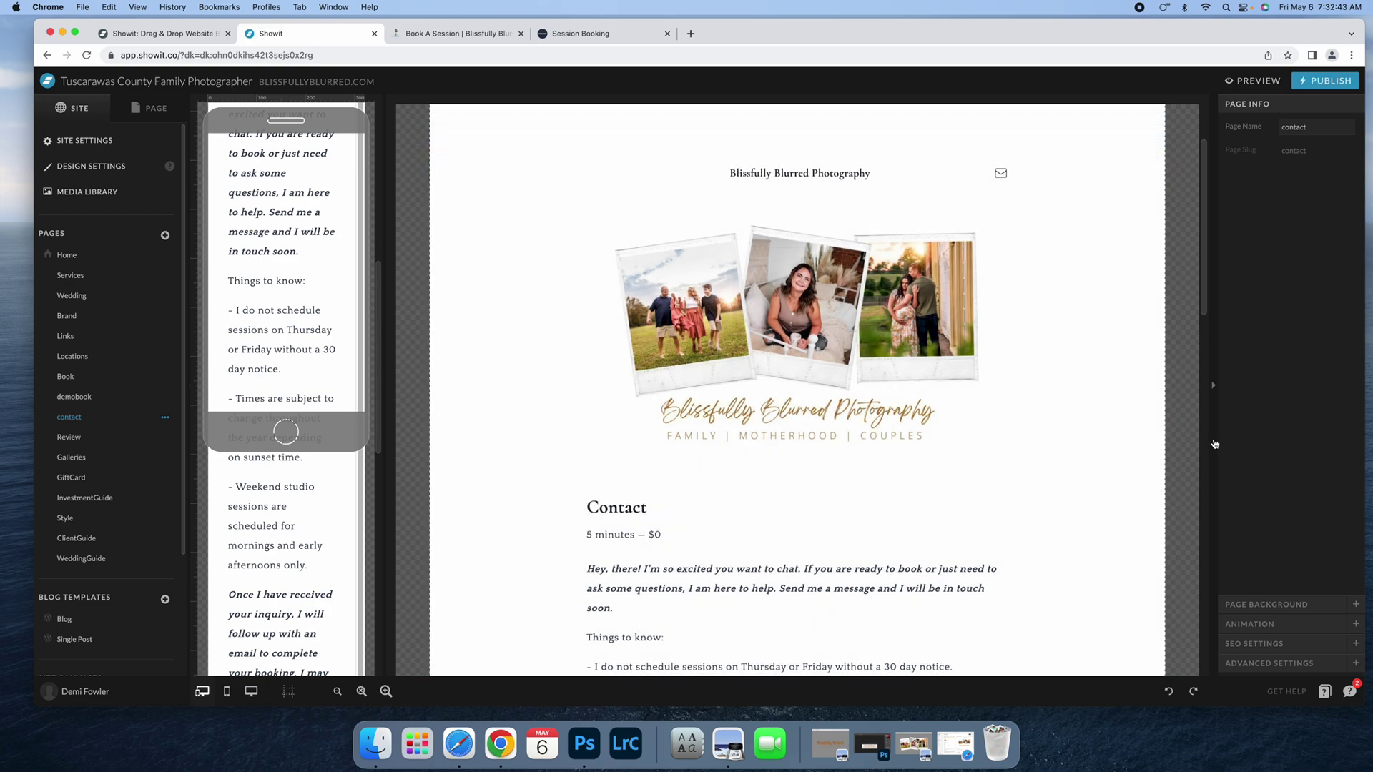
{"action": "left_click", "coordinate": [461, 745]}
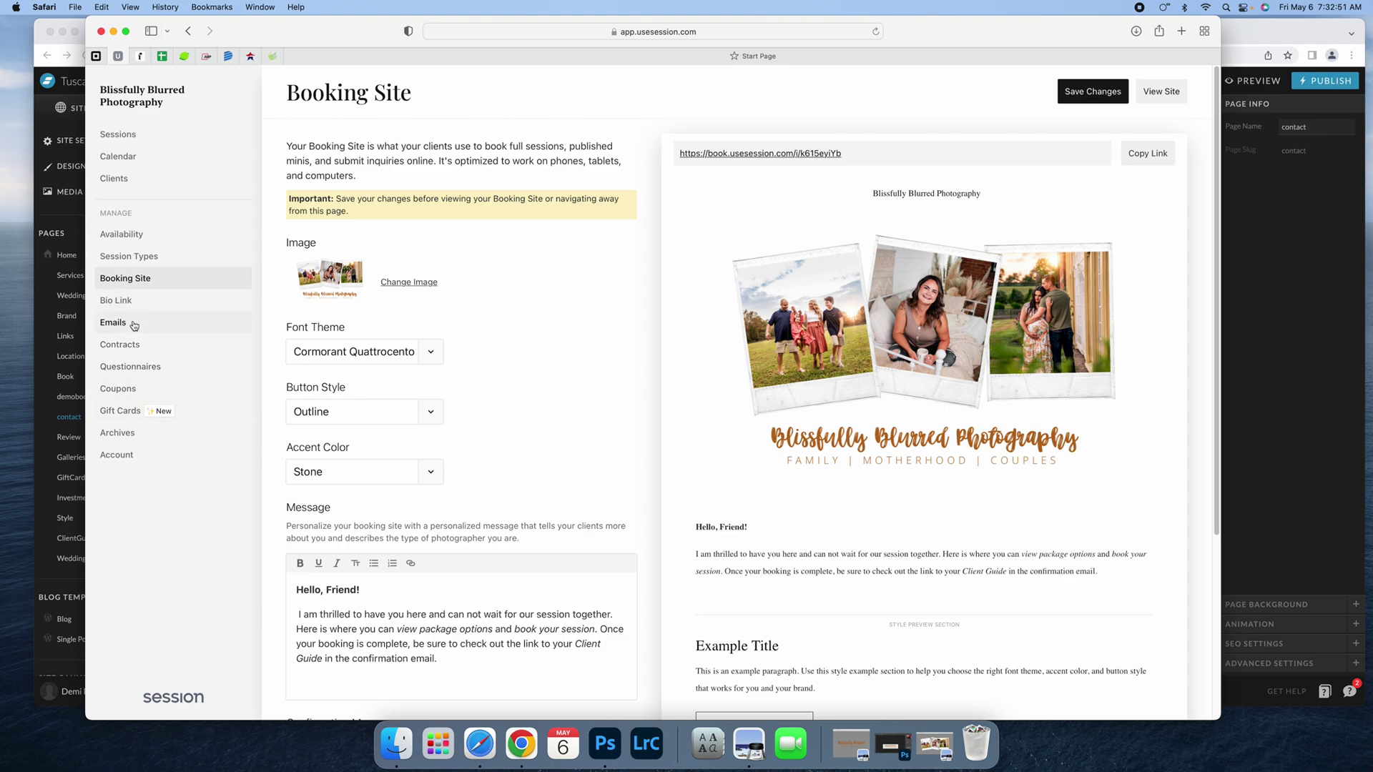
- List Session Types, scroll to the private Contact type (5 minutes, $0), and minimise Safari
{"action": "left_click", "coordinate": [144, 258]}
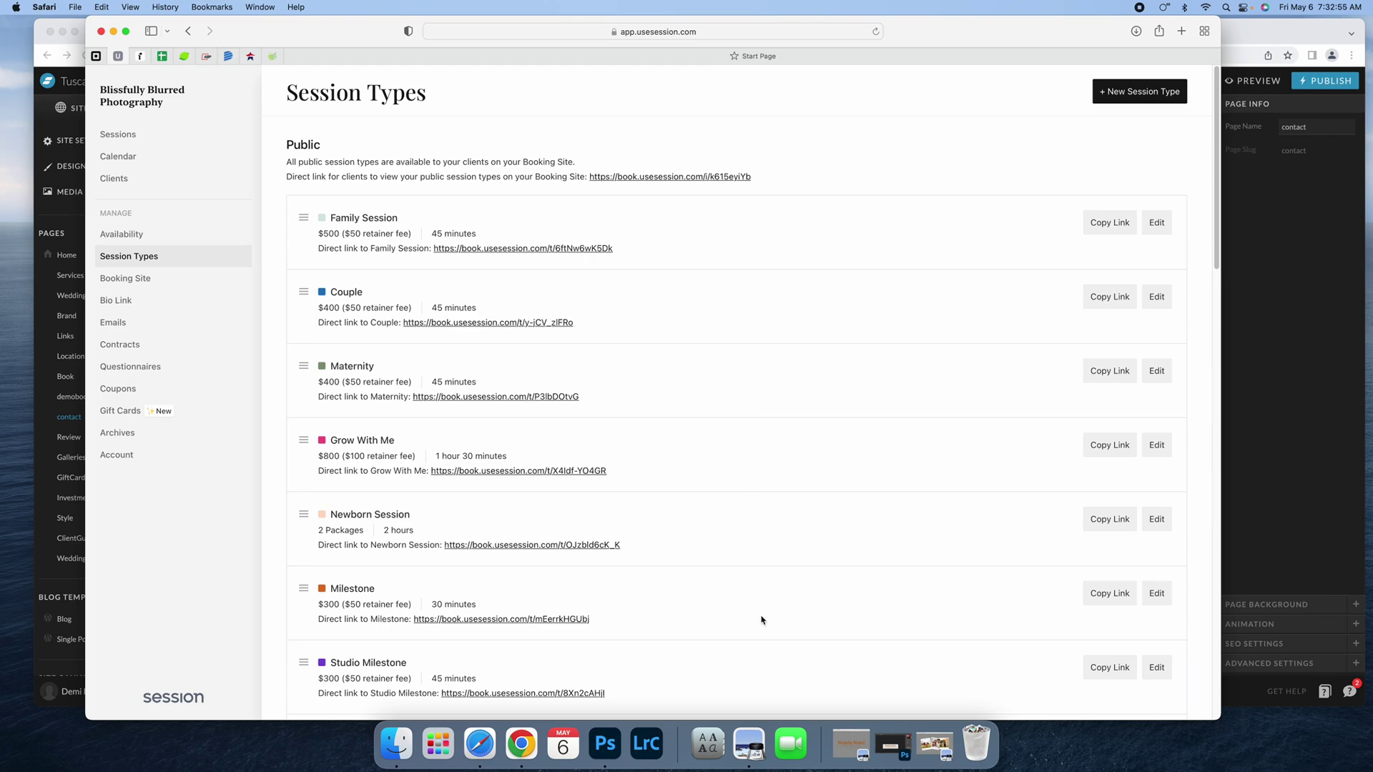
{"action": "scroll", "coordinate": [762, 620], "scroll_direction": "down", "scroll_amount": 20}
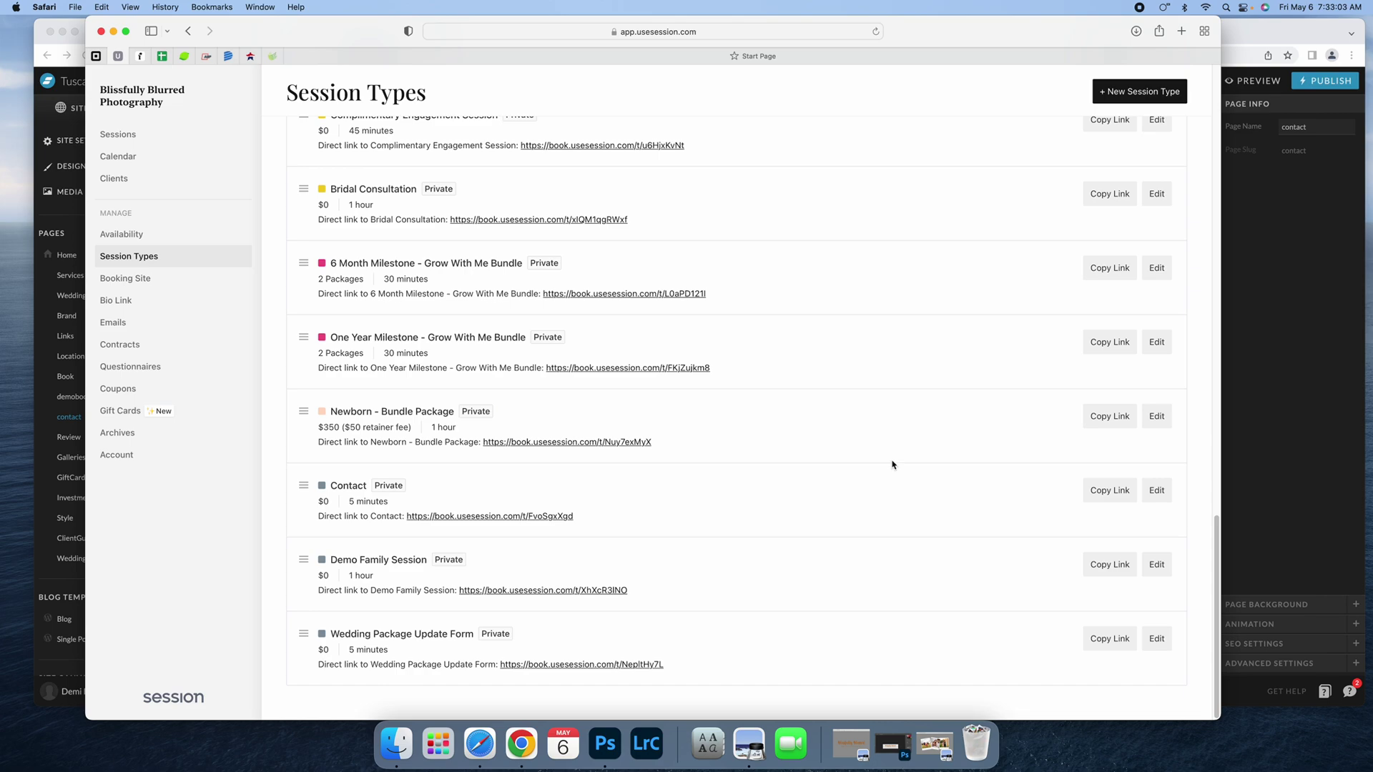
{"action": "left_click", "coordinate": [113, 32]}
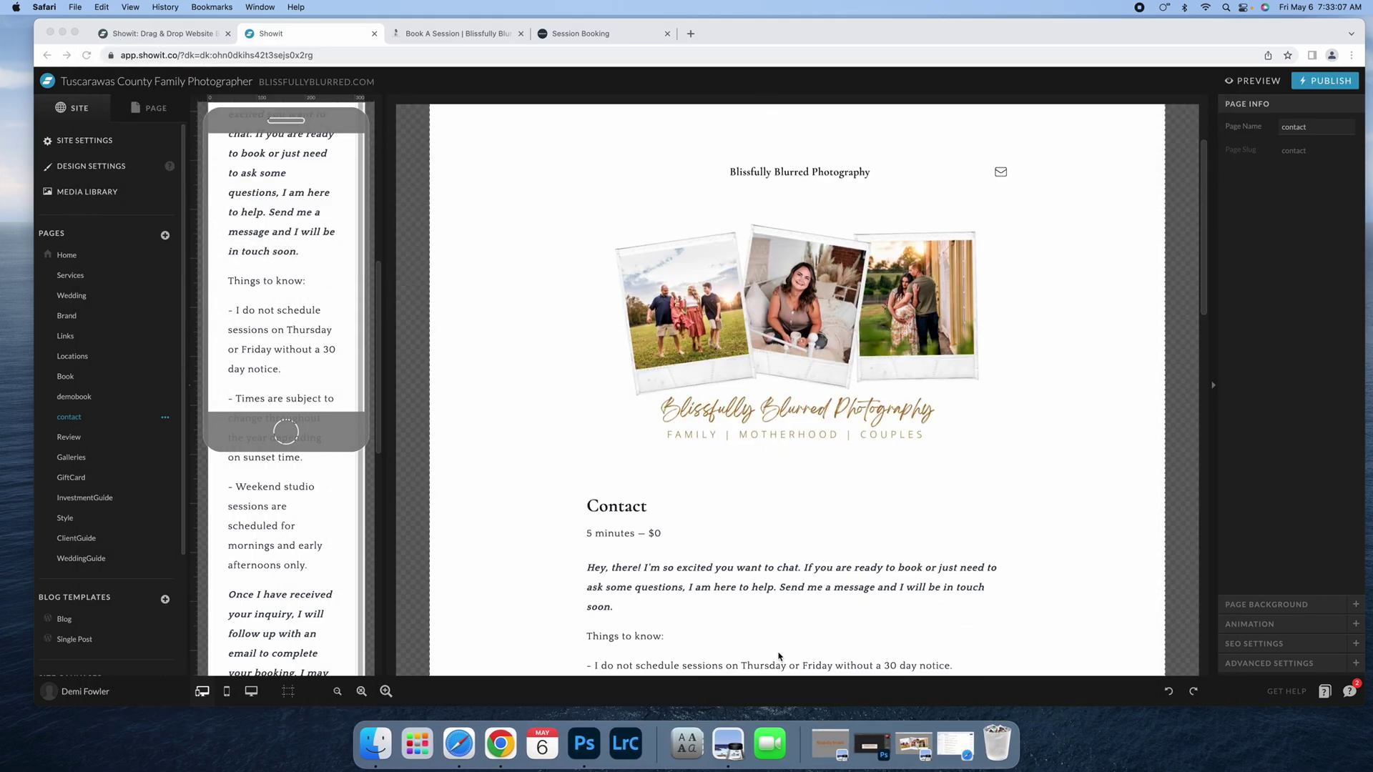
- Scroll the contact page down to the Choose Date calendar and preview the contact page
{"action": "scroll", "coordinate": [1032, 578], "scroll_direction": "down", "scroll_amount": 4}
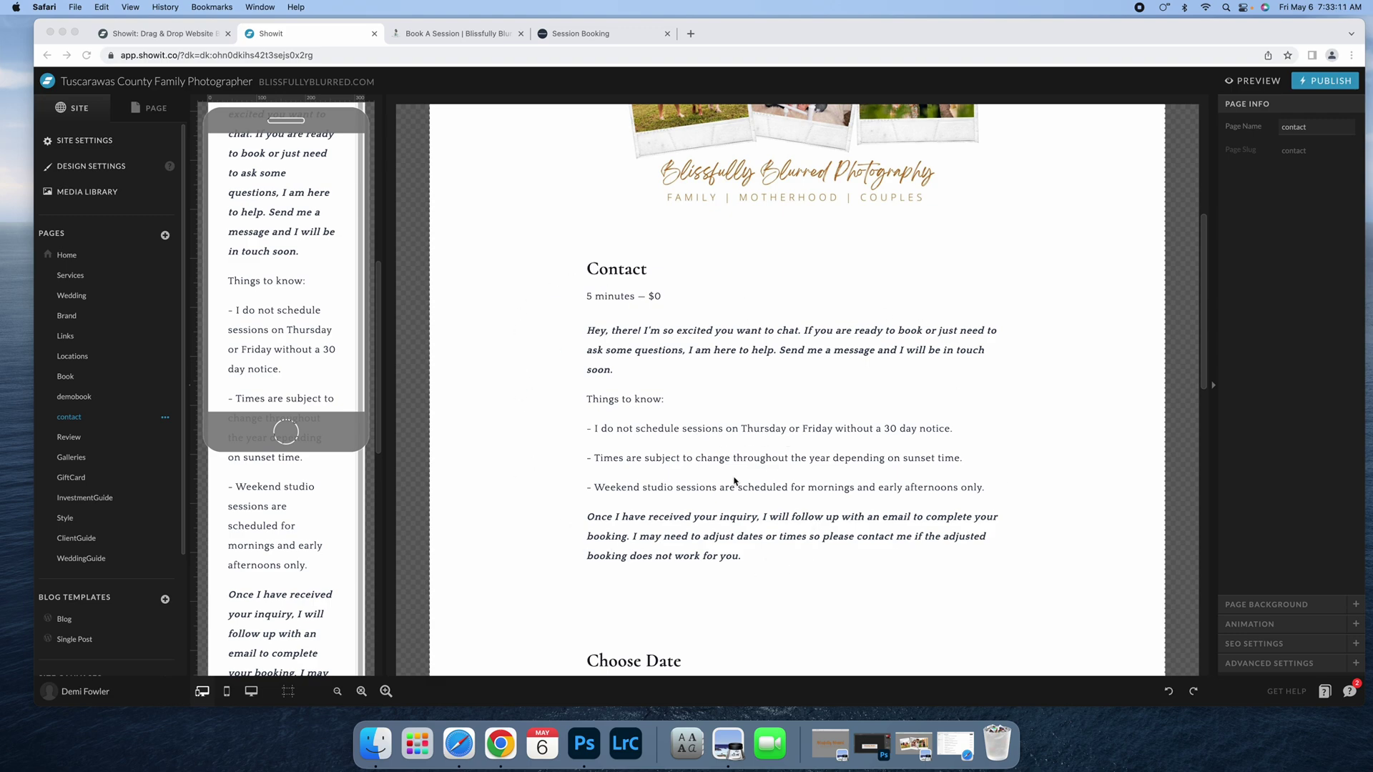
{"action": "scroll", "coordinate": [732, 490], "scroll_direction": "down", "scroll_amount": 1}
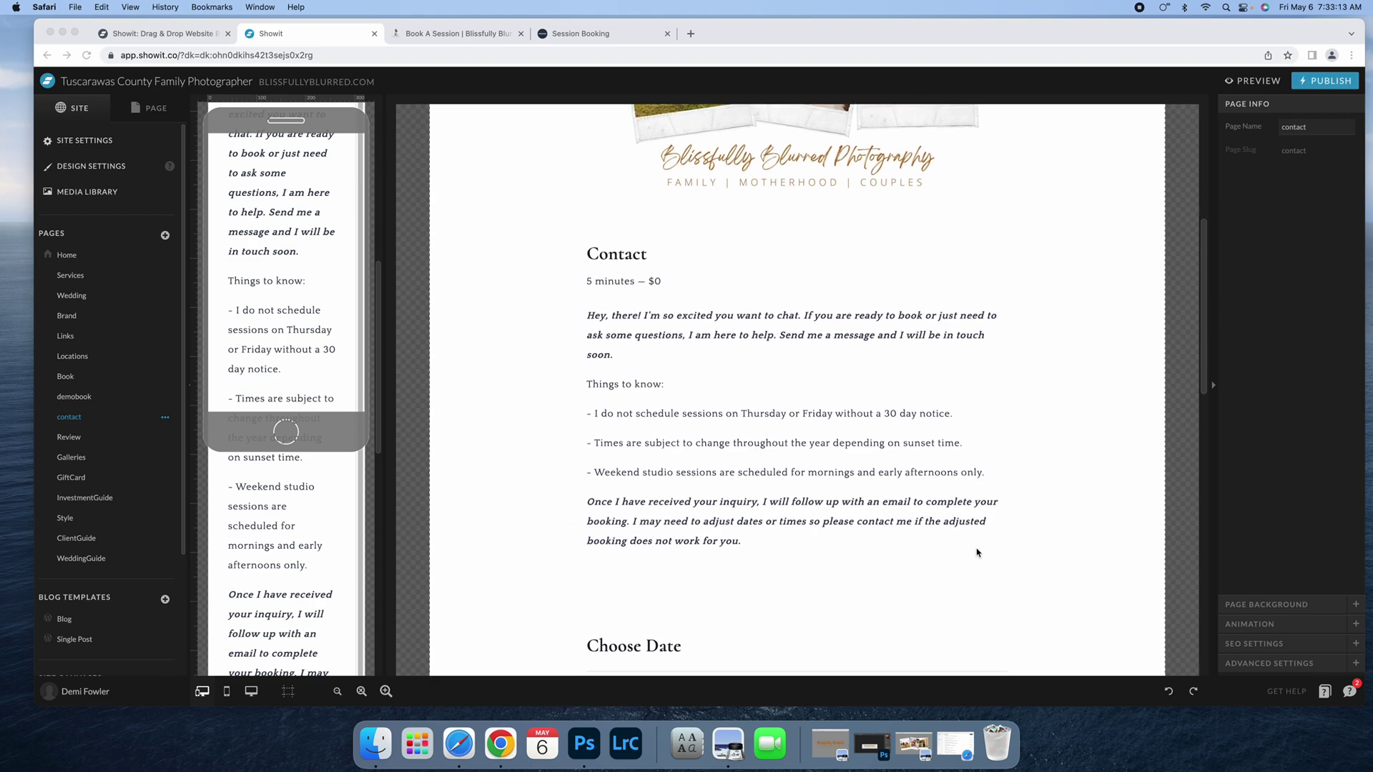
{"action": "scroll", "coordinate": [976, 553], "scroll_direction": "down", "scroll_amount": 5}
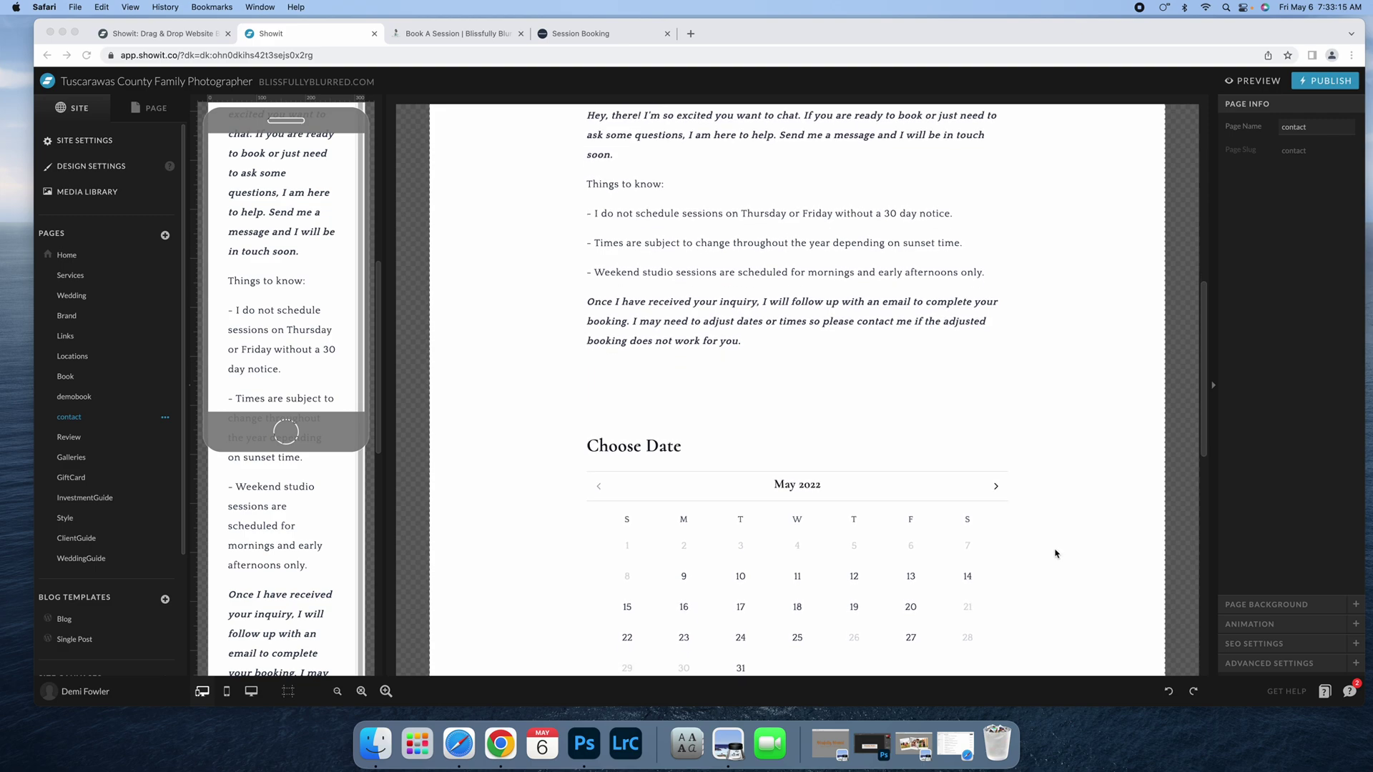
{"action": "scroll", "coordinate": [1054, 554], "scroll_direction": "down", "scroll_amount": 2}
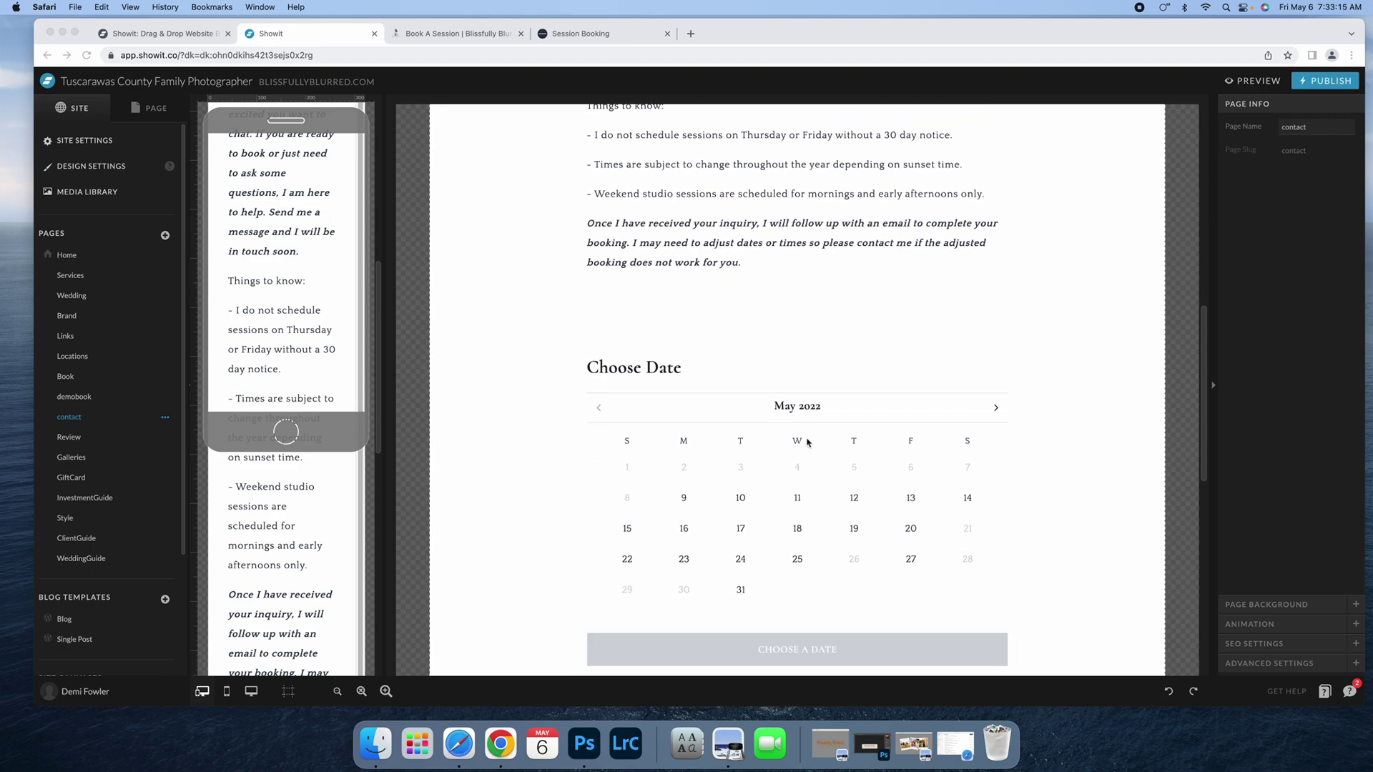
{"action": "left_click", "coordinate": [1255, 88]}
{"action": "left_click", "coordinate": [1255, 86]}
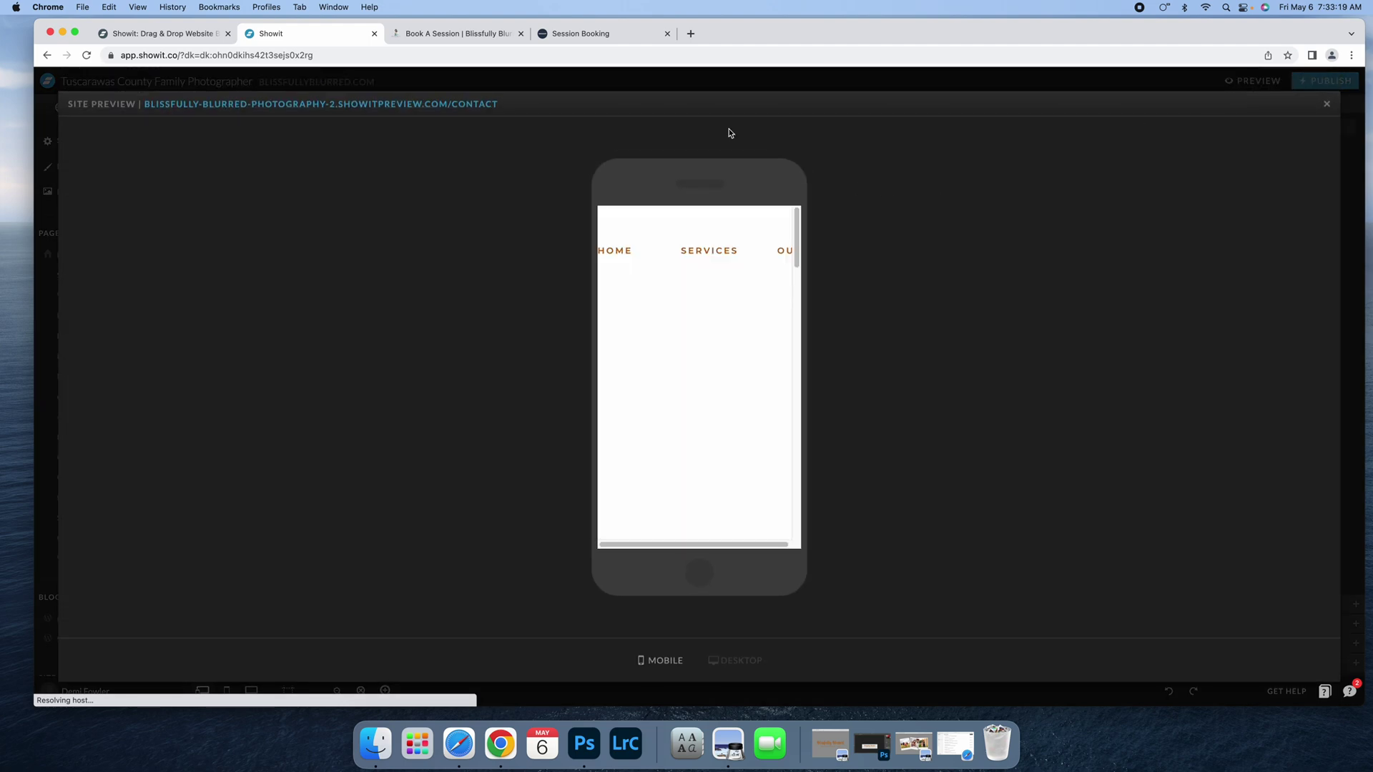
- Open the contact preview in its own tab and choose May 12 on the booking calendar
{"action": "left_click", "coordinate": [460, 104]}
{"action": "scroll", "coordinate": [987, 449], "scroll_direction": "down", "scroll_amount": 10}
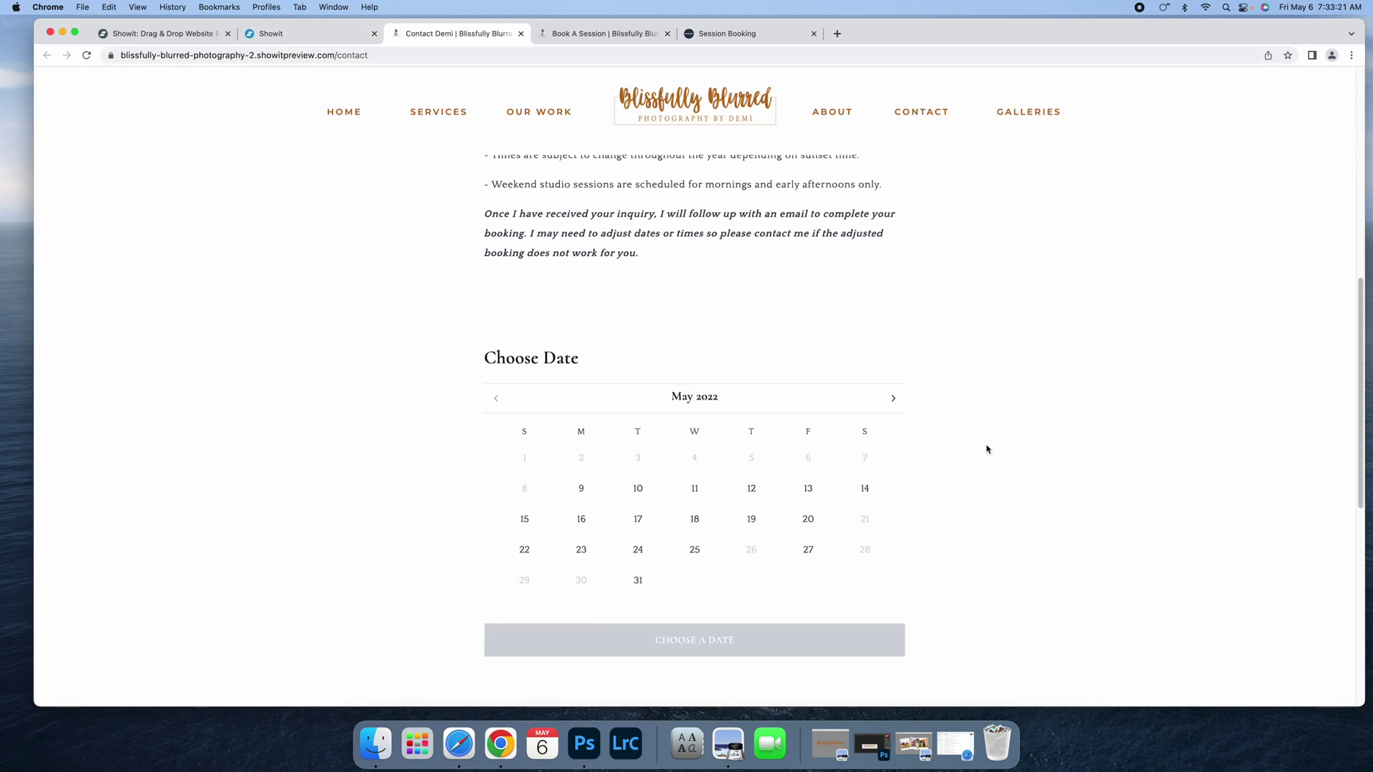
{"action": "scroll", "coordinate": [787, 415], "scroll_direction": "down", "scroll_amount": 1}
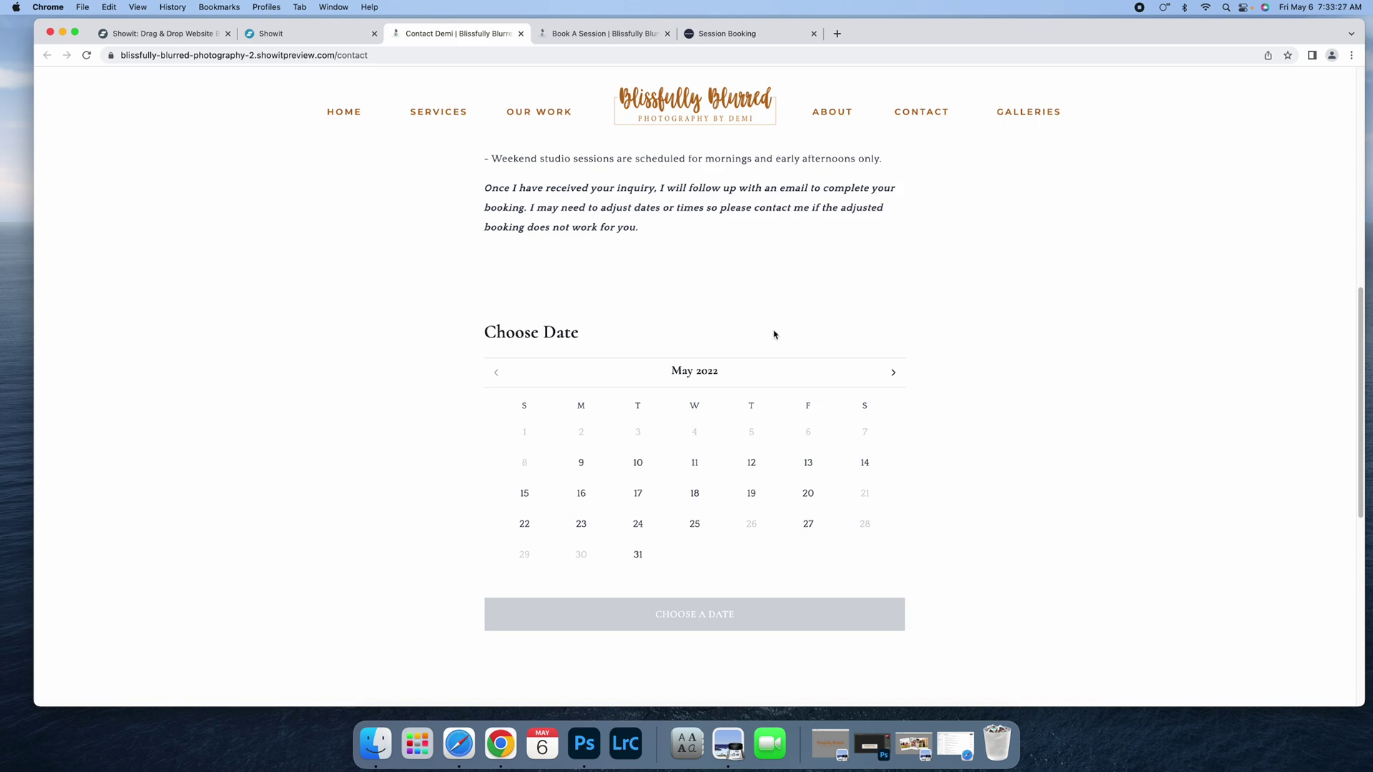
{"action": "left_click", "coordinate": [750, 466]}
{"action": "scroll", "coordinate": [760, 663], "scroll_direction": "down", "scroll_amount": 1}
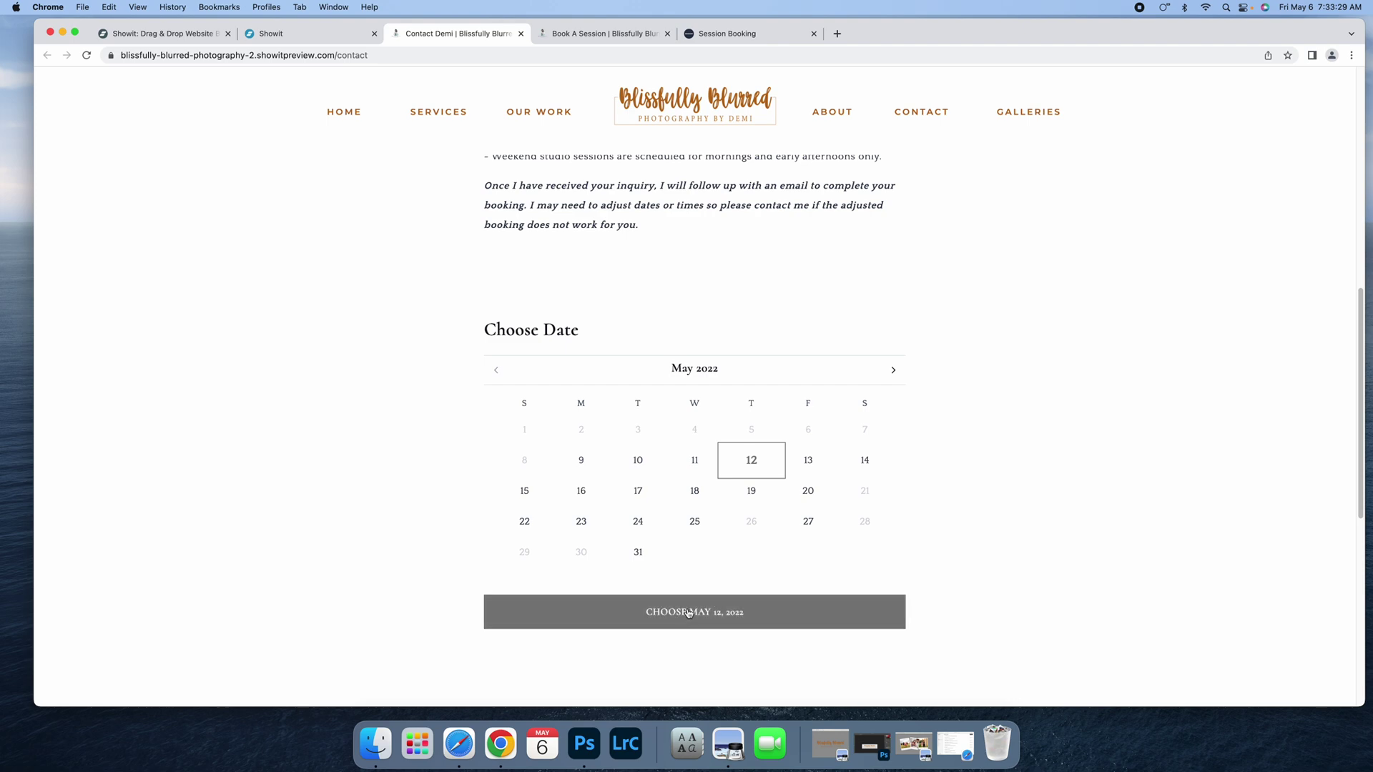
{"action": "scroll", "coordinate": [1024, 597], "scroll_direction": "up", "scroll_amount": 2}
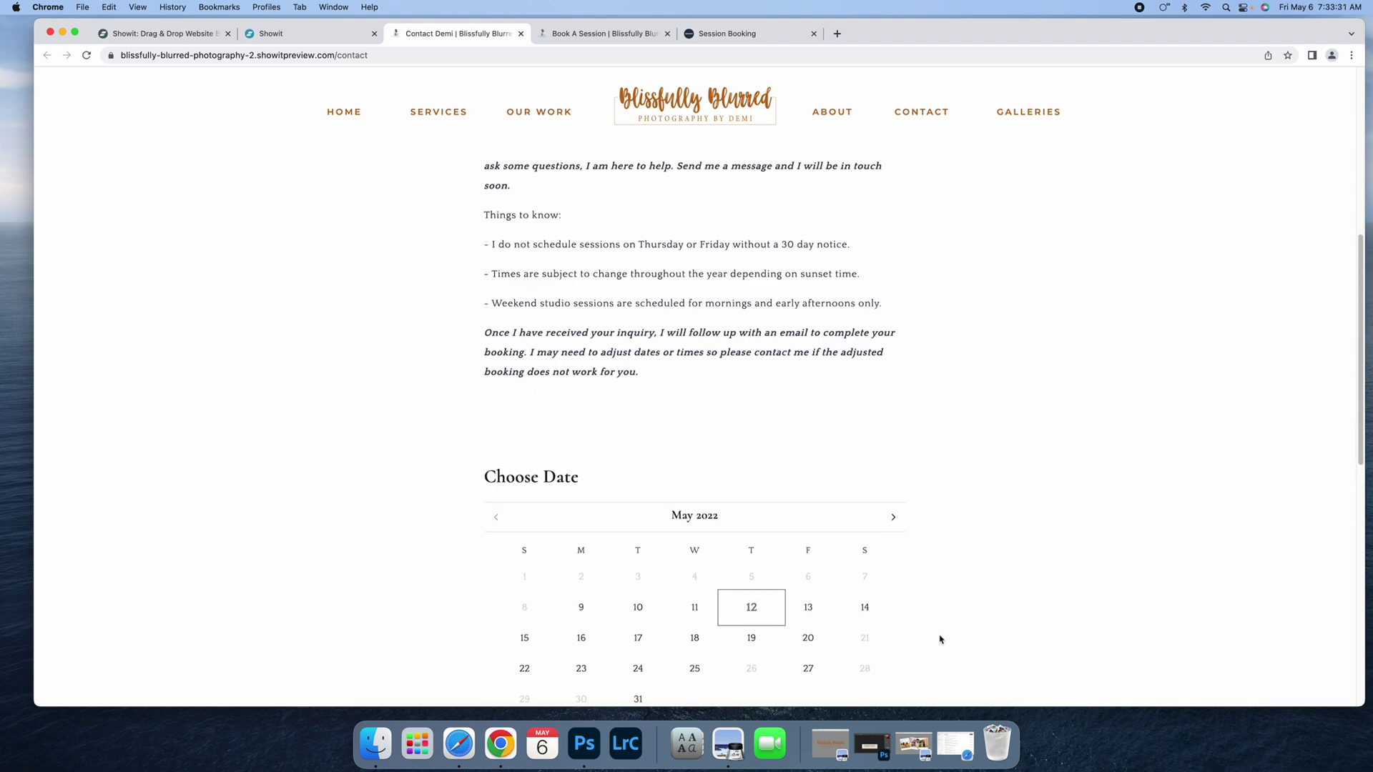
{"action": "scroll", "coordinate": [858, 604], "scroll_direction": "down", "scroll_amount": 4}
{"action": "left_click", "coordinate": [683, 508]}
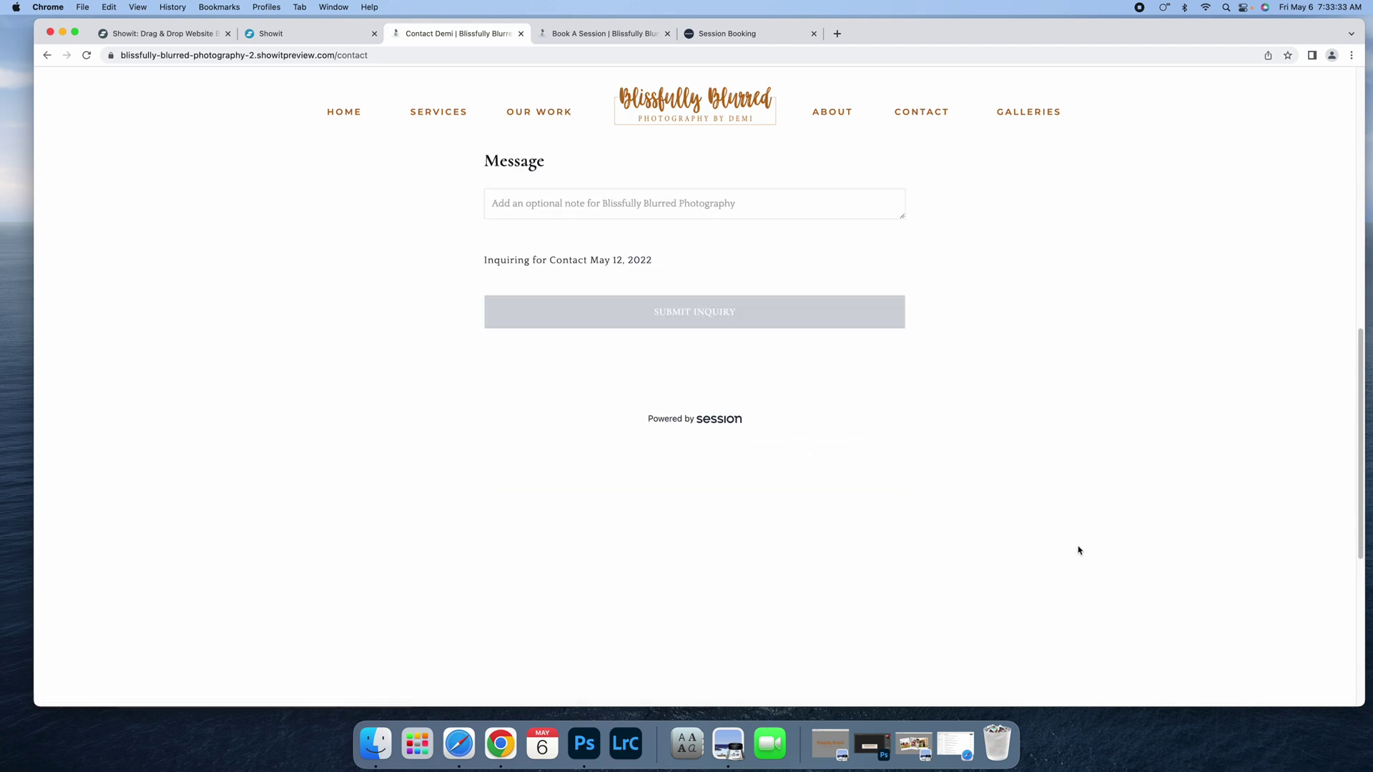
- Inspect the inquiry form's session-type dropdown without picking, then bring up Session's session types
{"action": "scroll", "coordinate": [1079, 551], "scroll_direction": "up", "scroll_amount": 10}
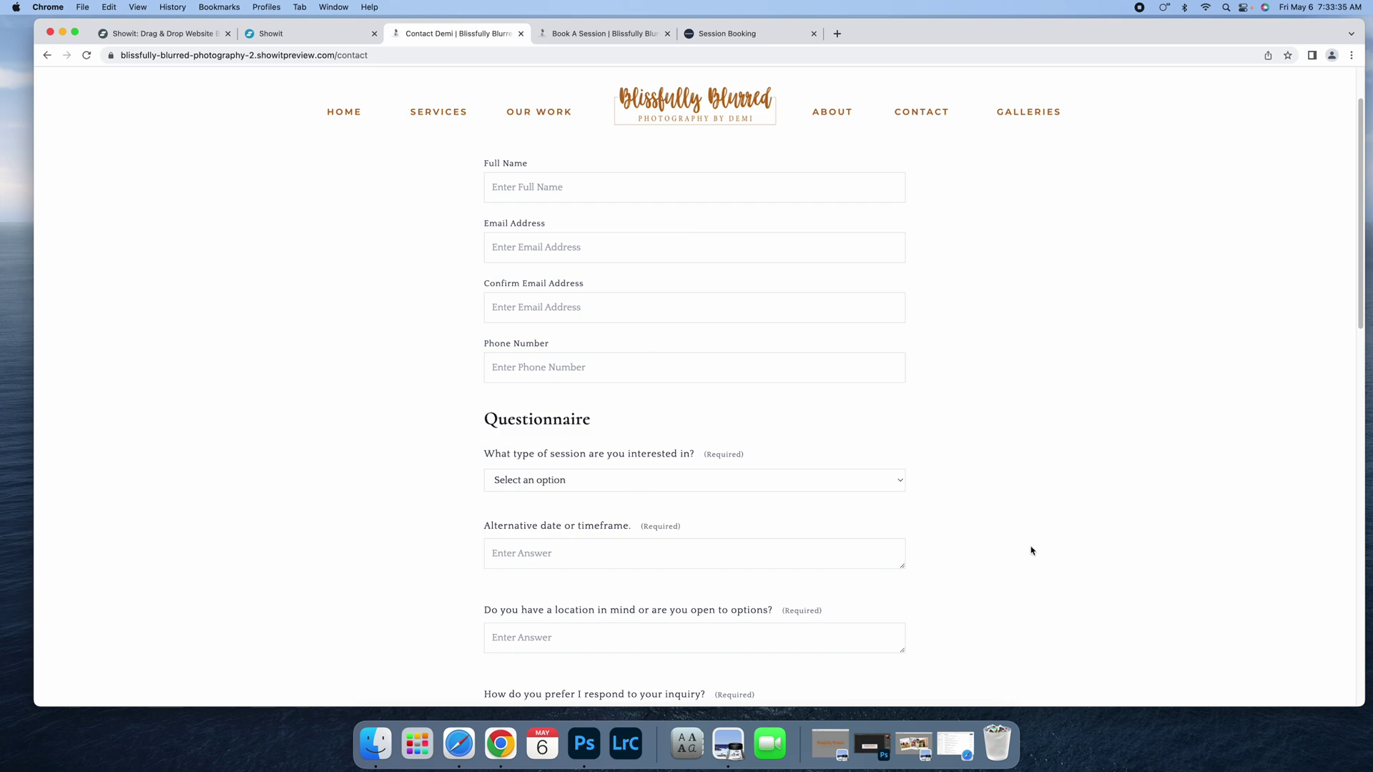
{"action": "scroll", "coordinate": [1030, 552], "scroll_direction": "down", "scroll_amount": 5}
{"action": "left_click", "coordinate": [611, 285]}
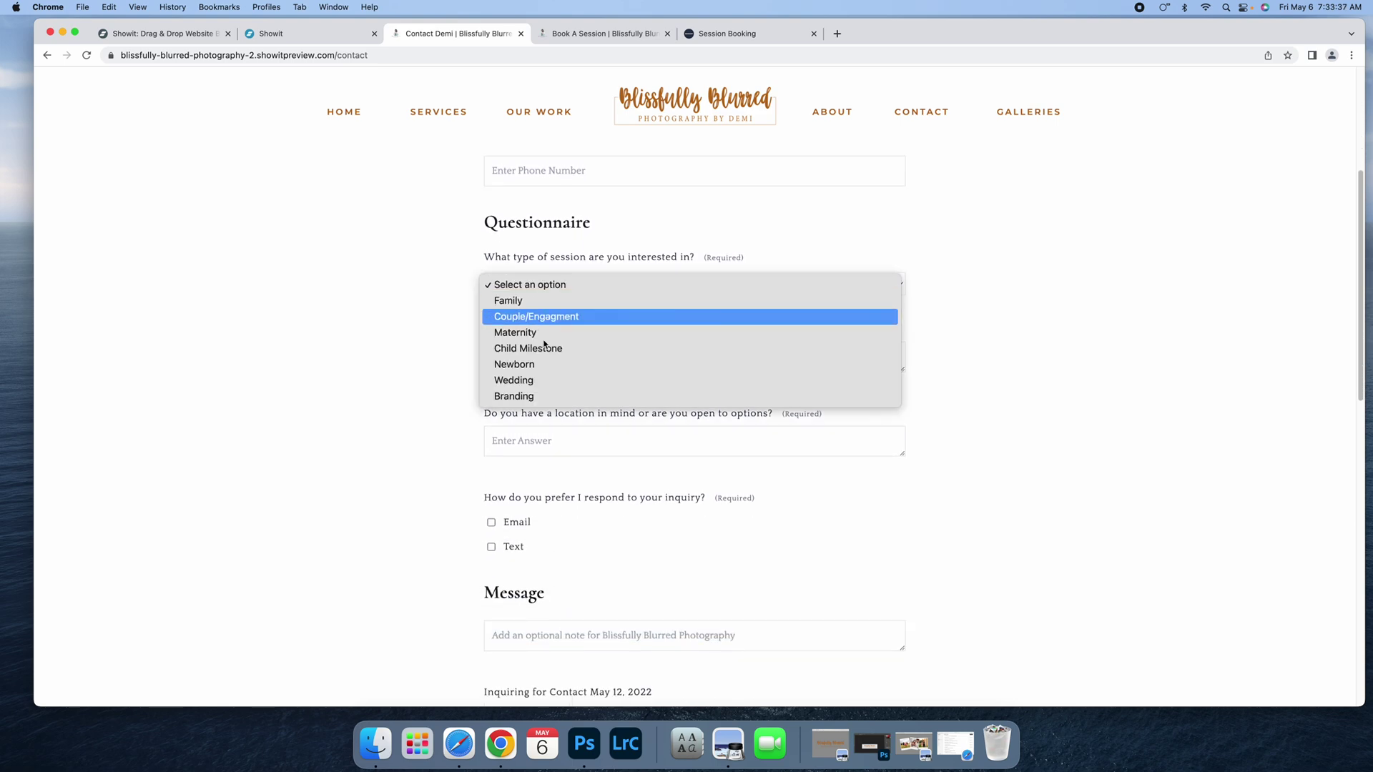
{"action": "left_click", "coordinate": [1015, 458]}
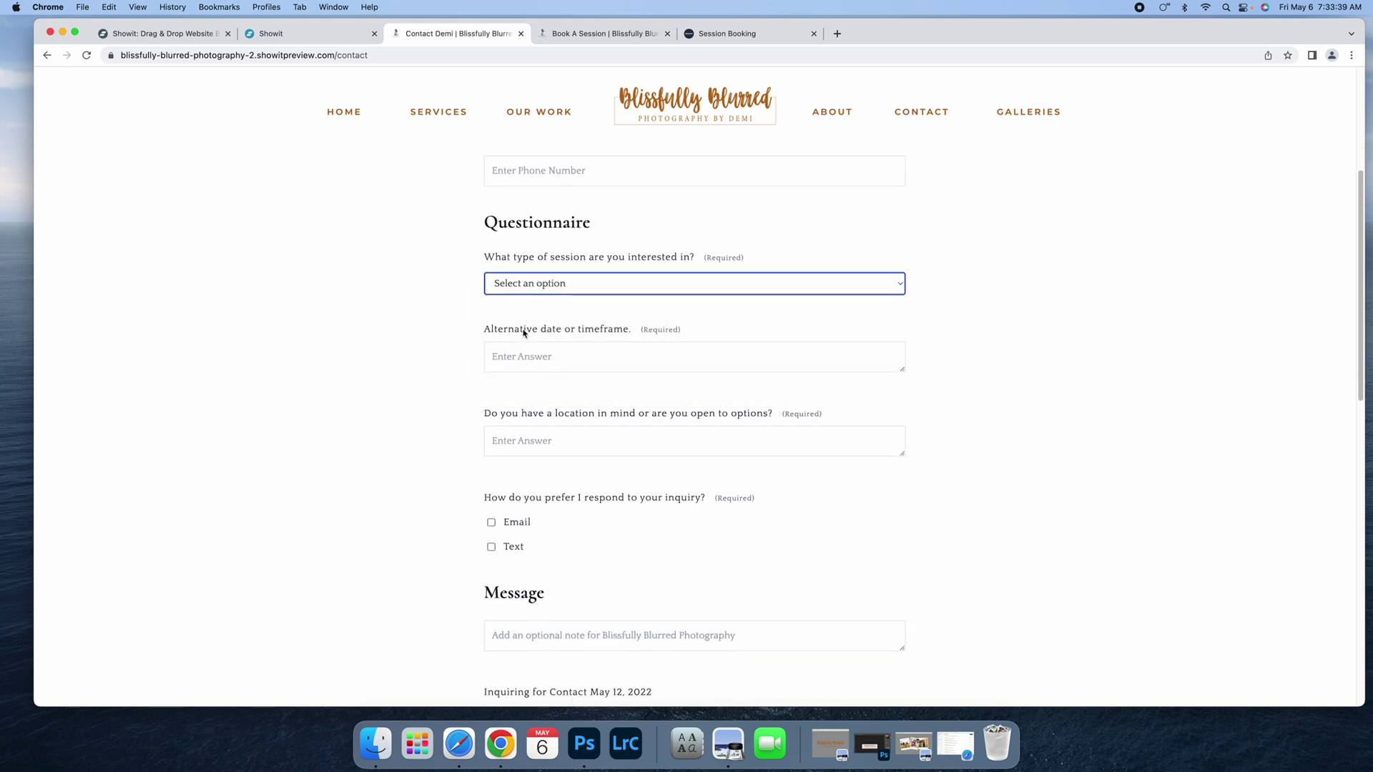
{"action": "scroll", "coordinate": [834, 554], "scroll_direction": "down", "scroll_amount": 5}
{"action": "scroll", "coordinate": [961, 579], "scroll_direction": "up", "scroll_amount": 10}
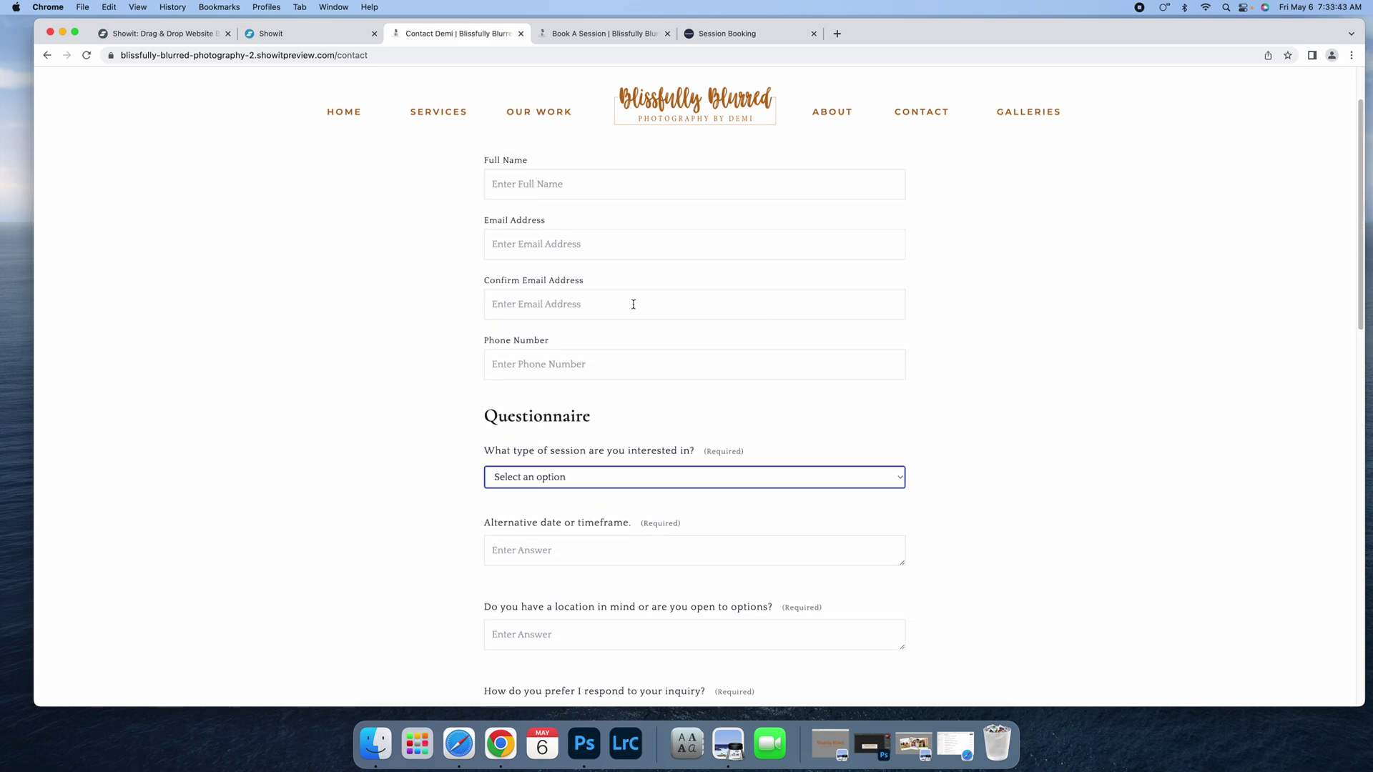
{"action": "scroll", "coordinate": [751, 432], "scroll_direction": "down", "scroll_amount": 6}
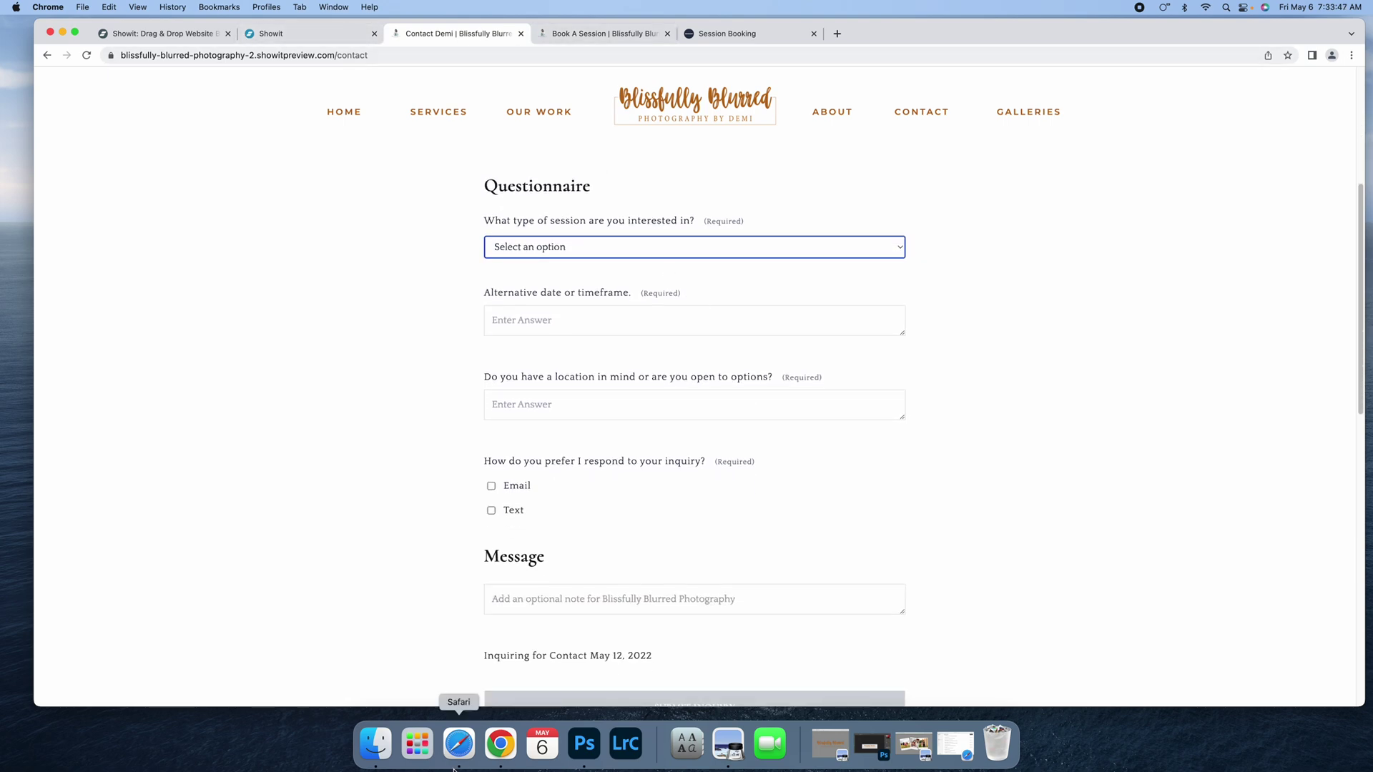
{"action": "left_click", "coordinate": [459, 744]}
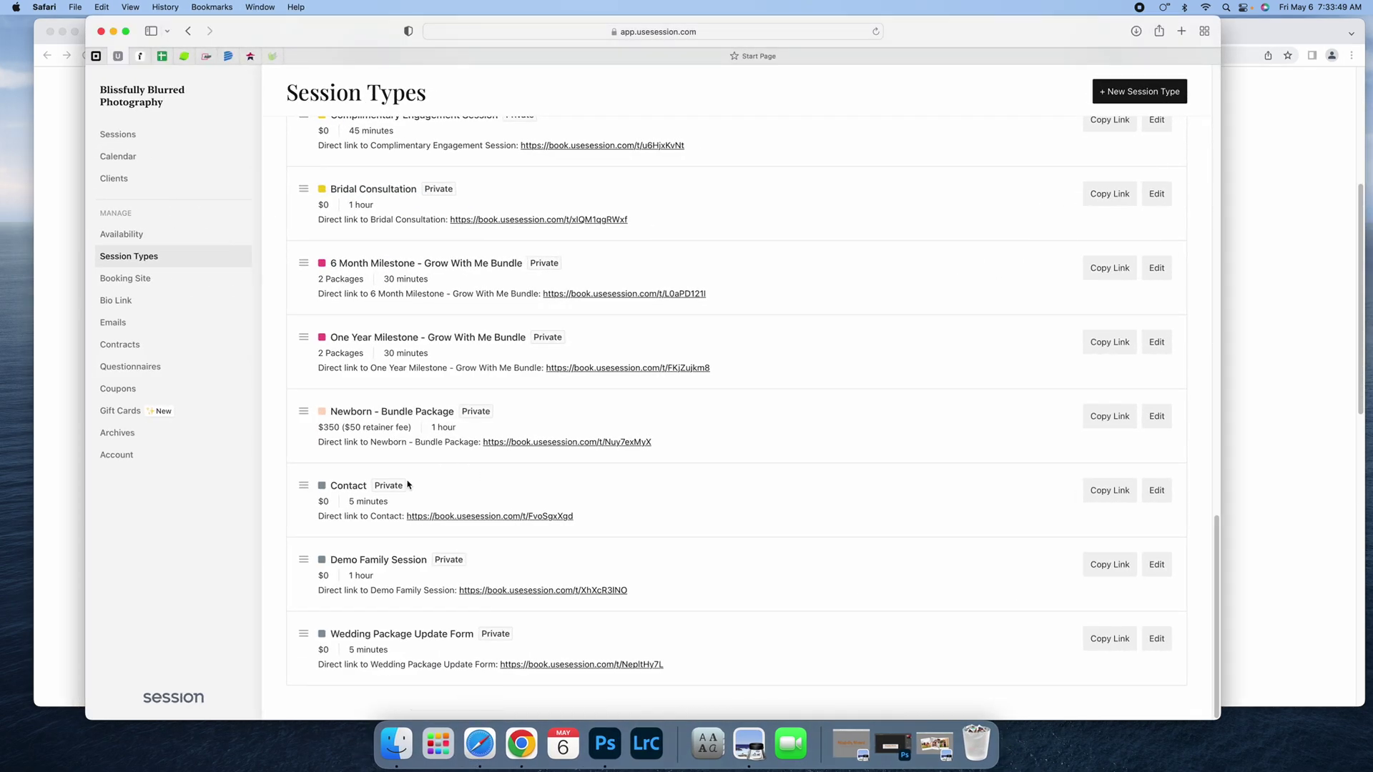
- Scroll up through Session's session types list and minimise the Safari window
{"action": "scroll", "coordinate": [386, 301], "scroll_direction": "up", "scroll_amount": 3}
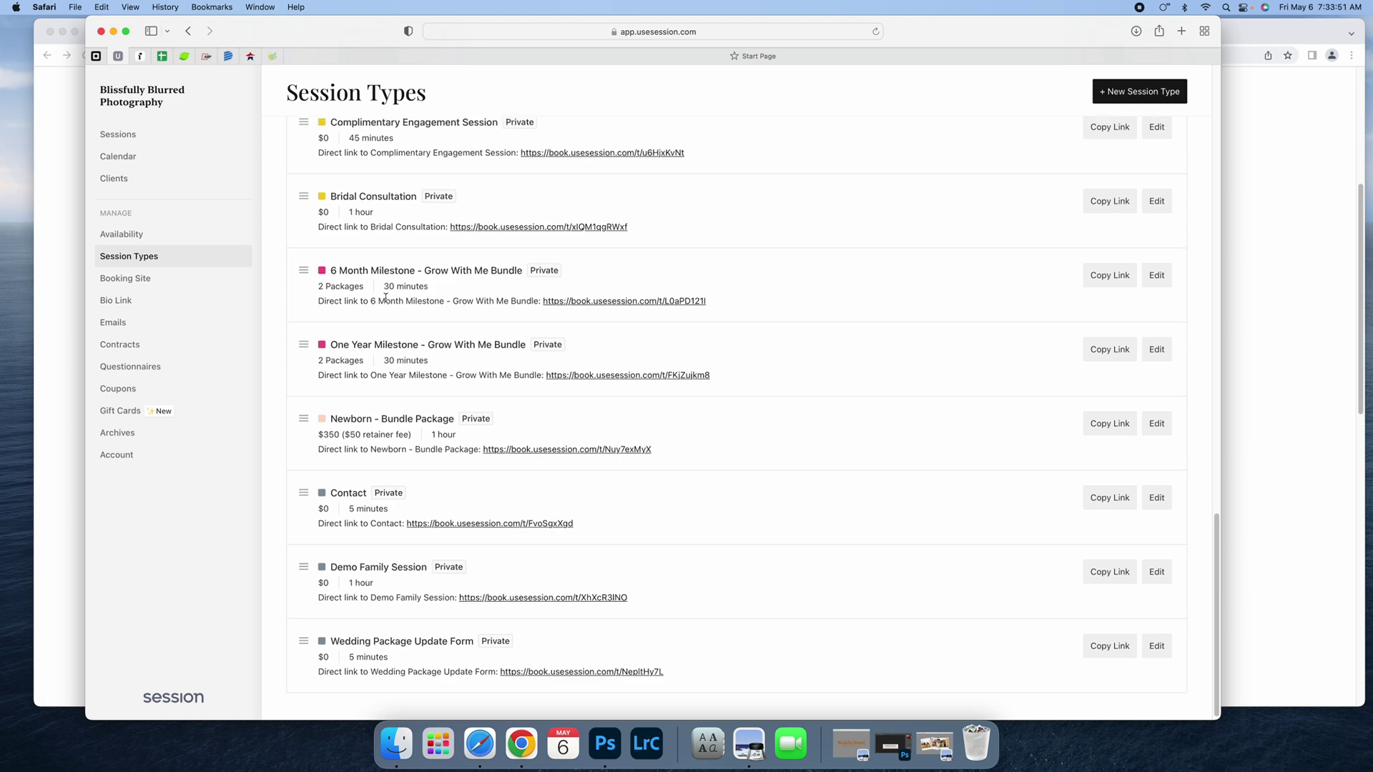
{"action": "scroll", "coordinate": [386, 301], "scroll_direction": "up", "scroll_amount": 5}
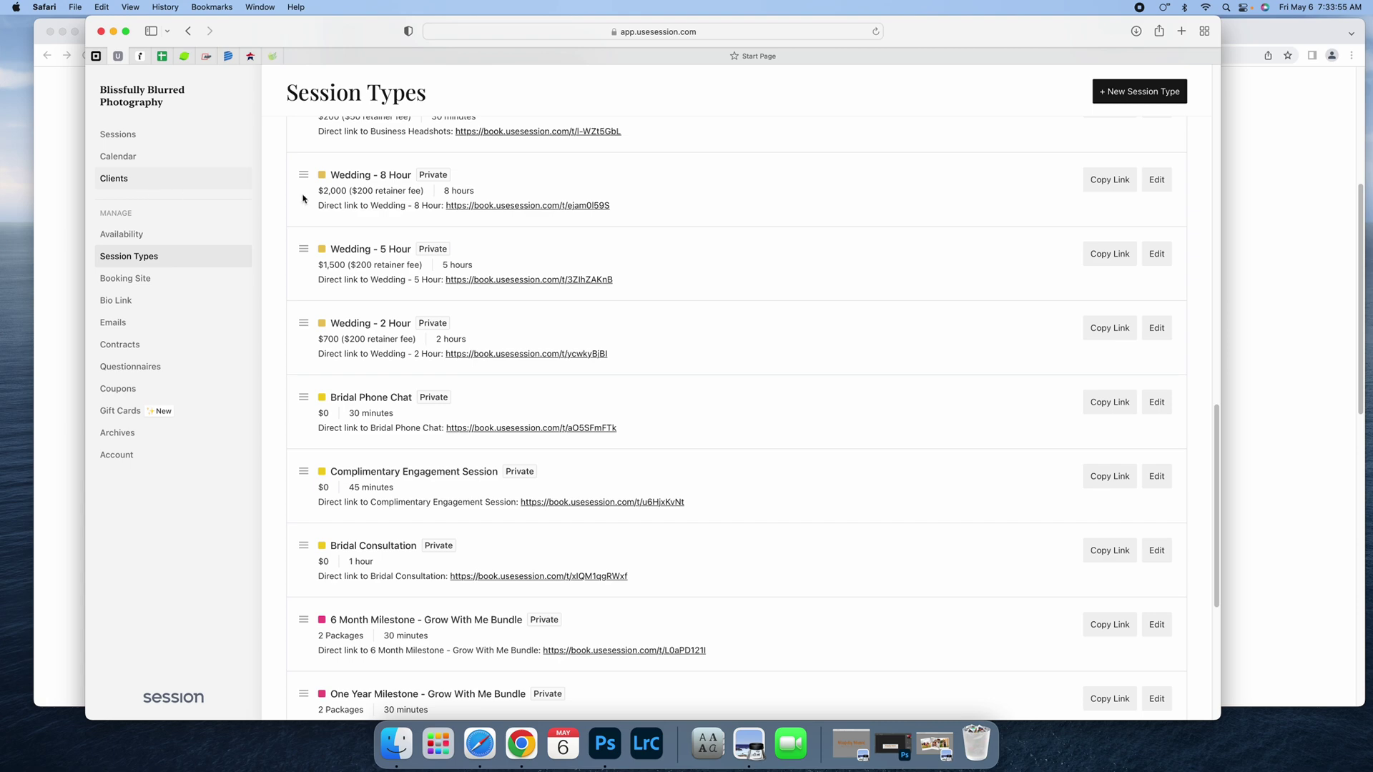
{"action": "scroll", "coordinate": [703, 427], "scroll_direction": "up", "scroll_amount": 10}
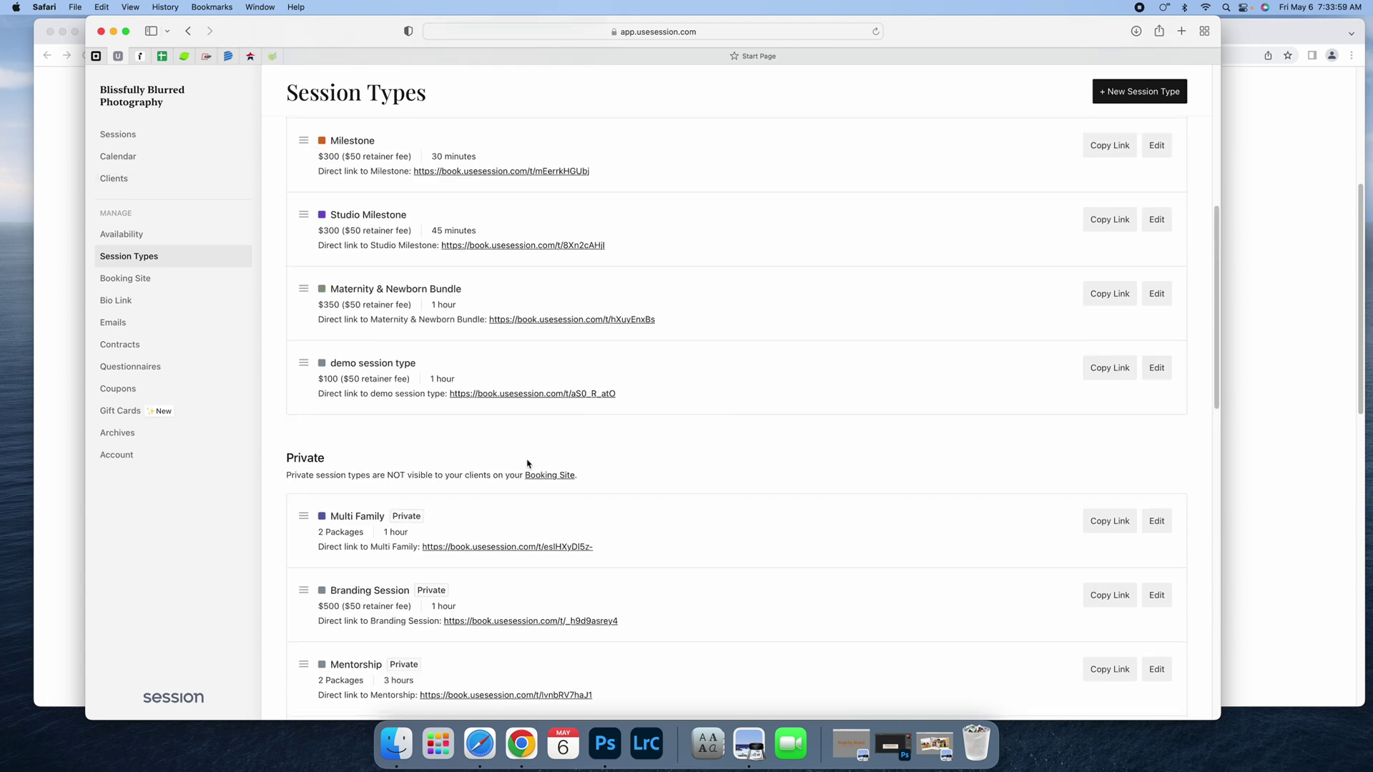
{"action": "left_click", "coordinate": [113, 32]}
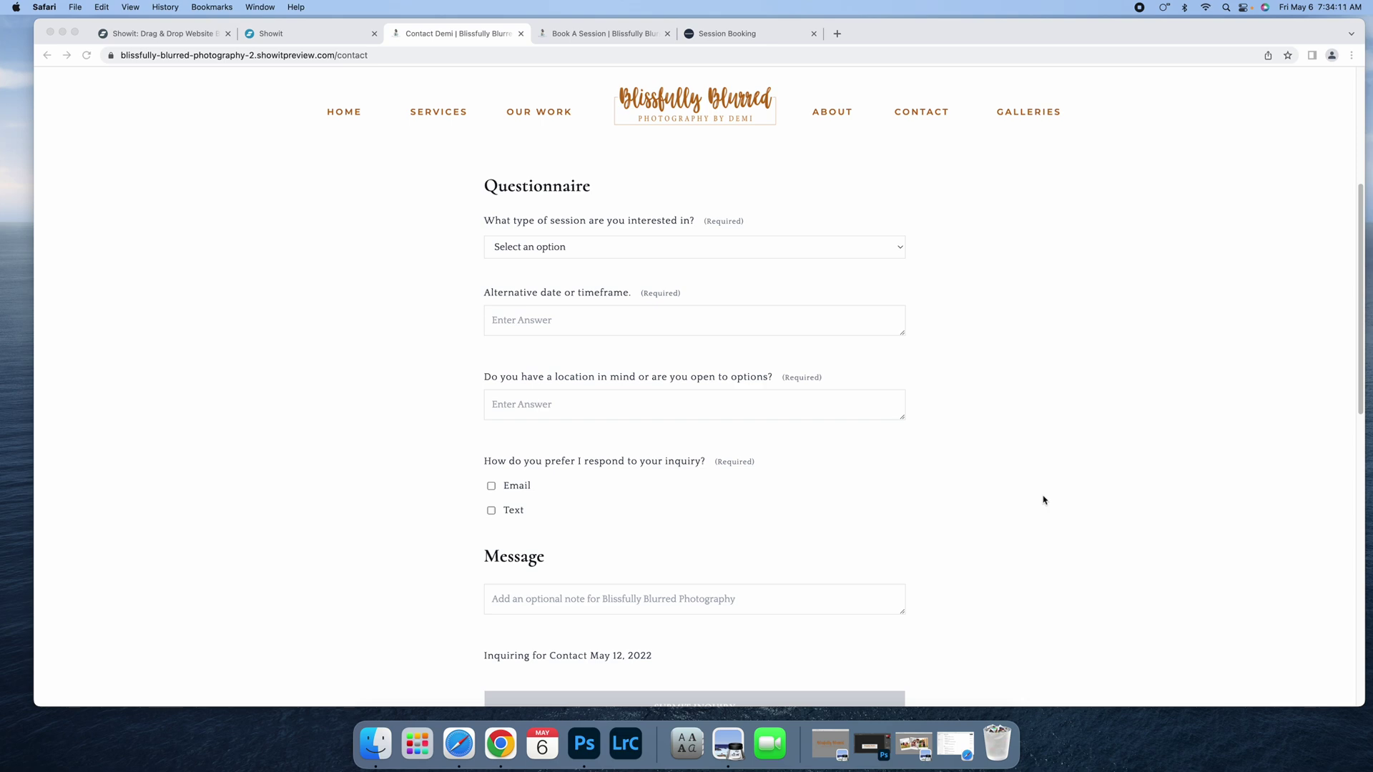
- Reload the contact page via its CONTACT nav link, then switch back to the Showit editor tab
{"action": "scroll", "coordinate": [1044, 501], "scroll_direction": "down", "scroll_amount": 3}
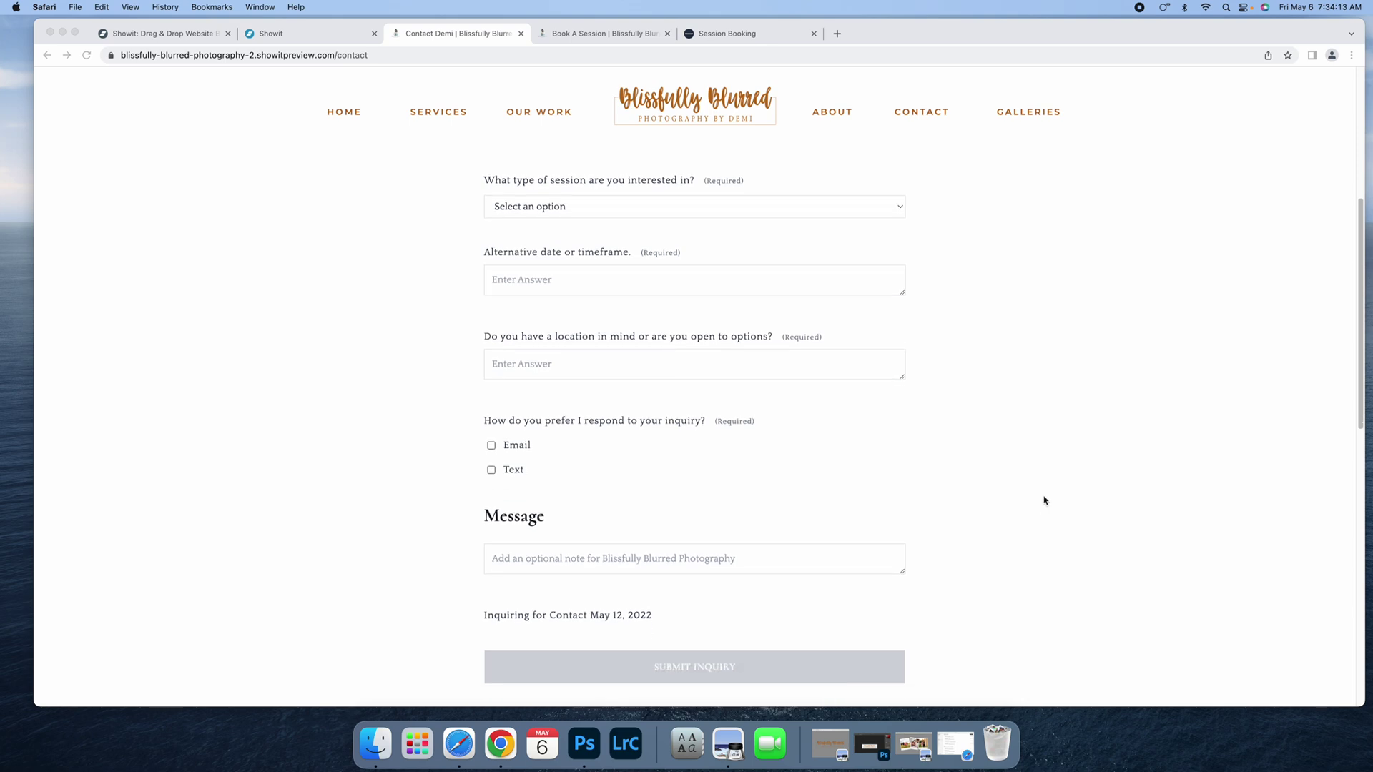
{"action": "scroll", "coordinate": [1044, 500], "scroll_direction": "up", "scroll_amount": 7}
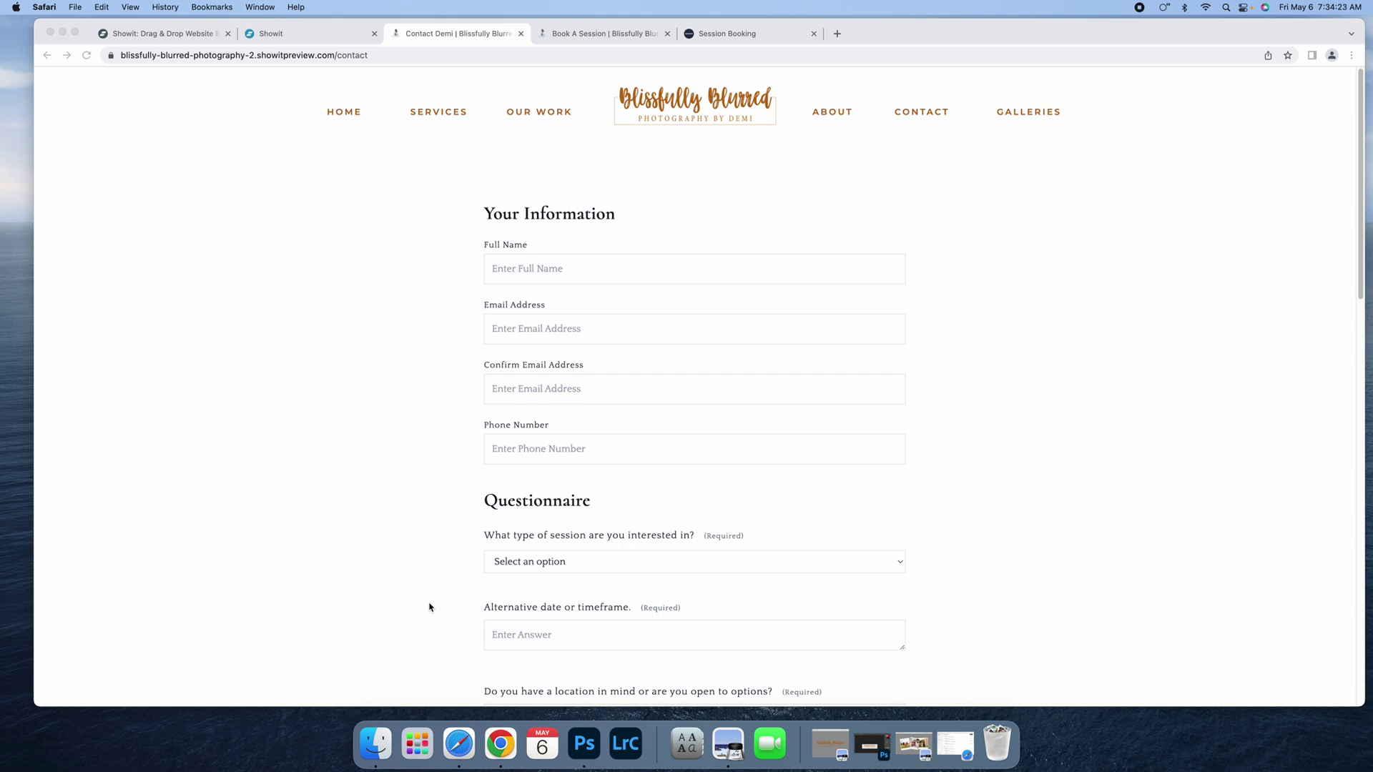
{"action": "left_click", "coordinate": [920, 113]}
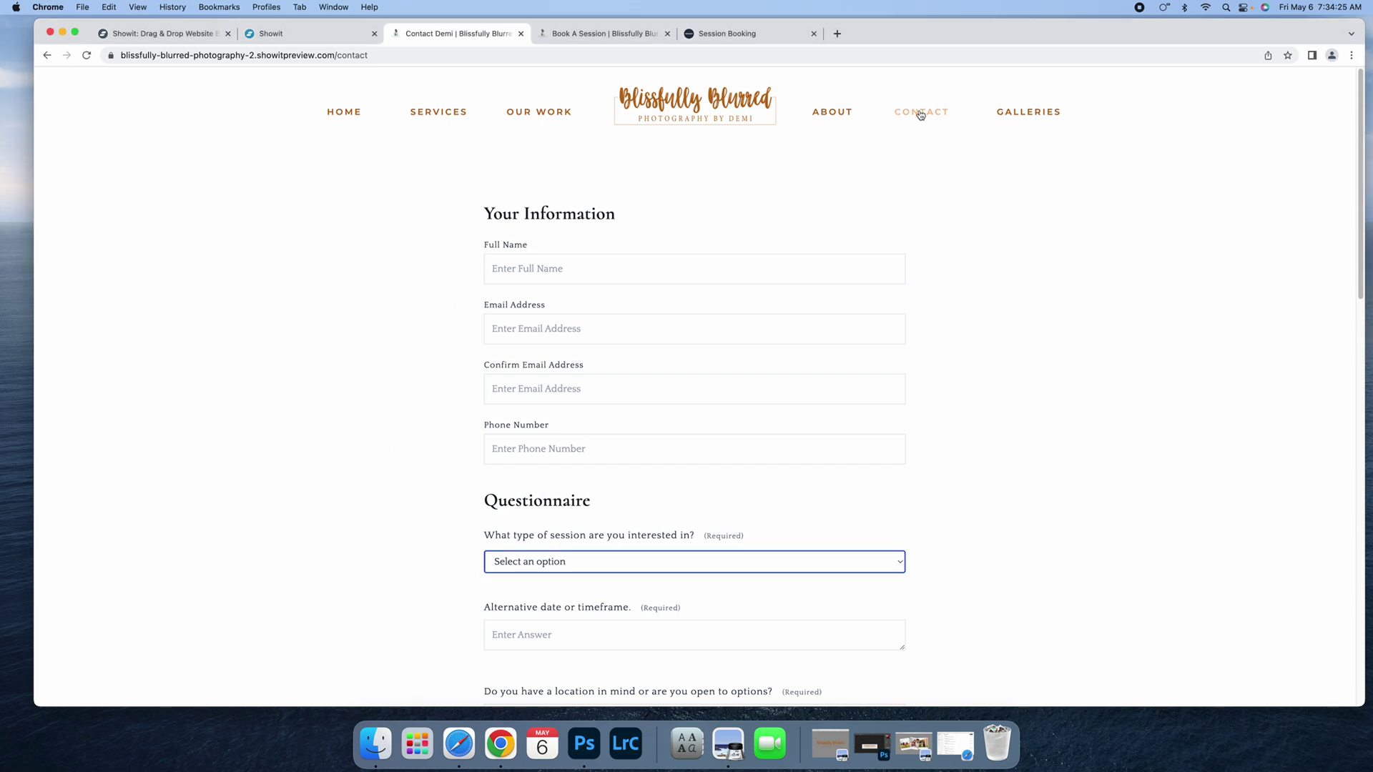
{"action": "left_click", "coordinate": [920, 113]}
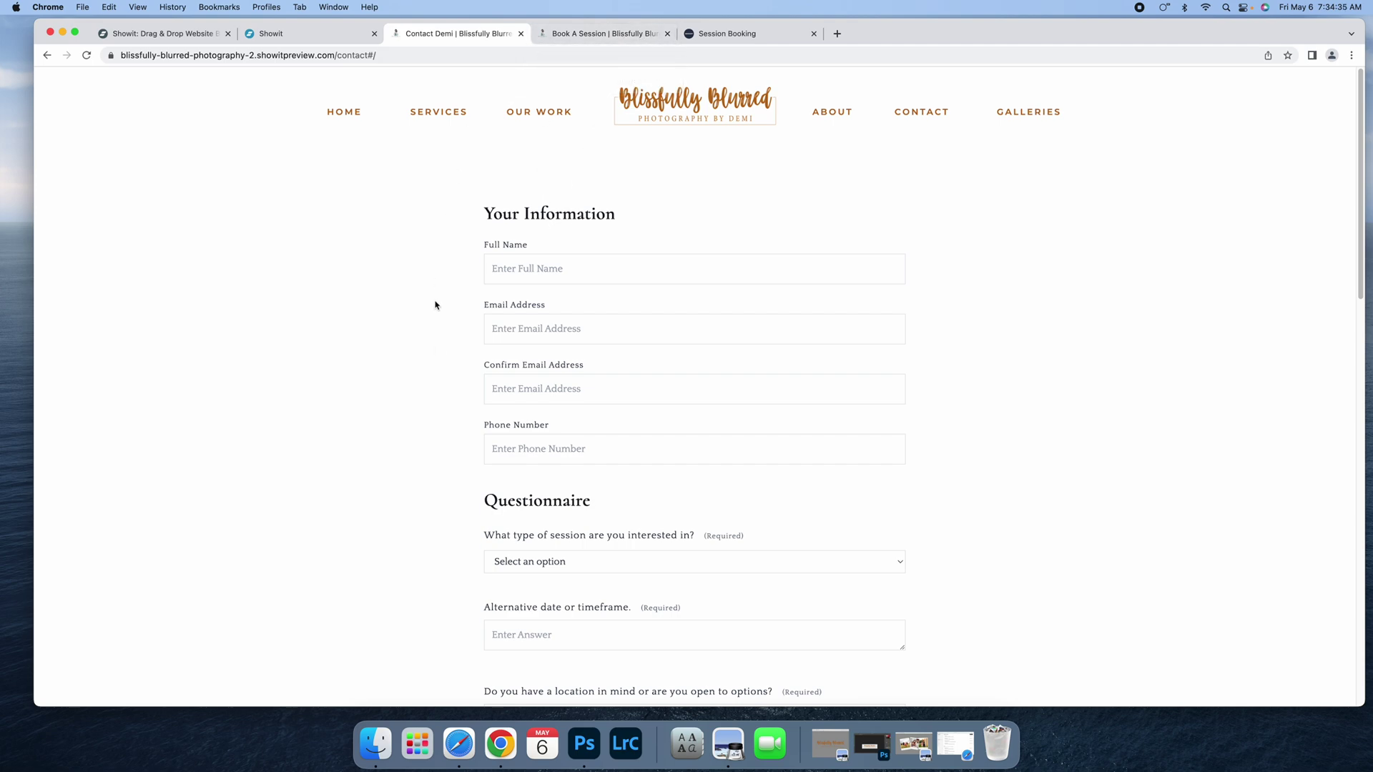
{"action": "left_click", "coordinate": [306, 39]}
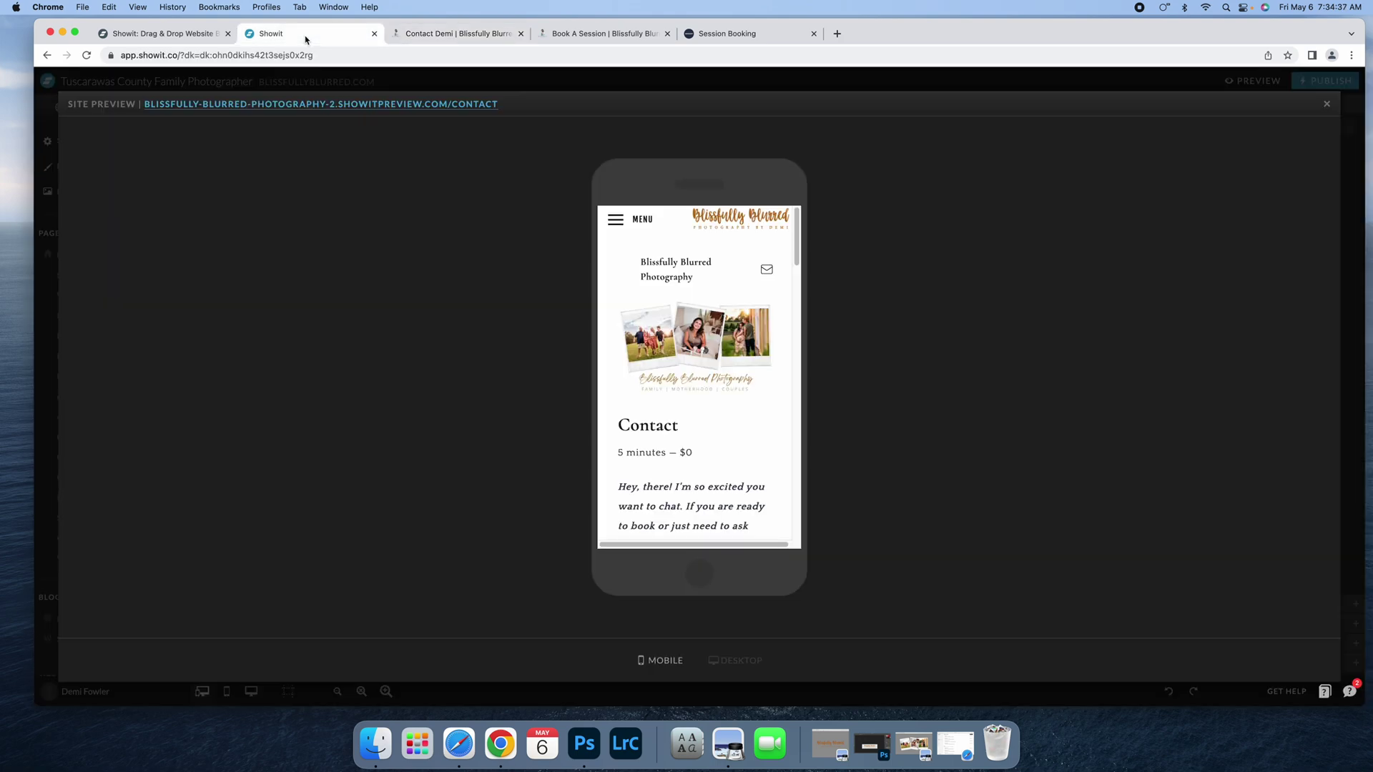
- Close the preview, review the contact page's embedded Session calendar, then switch to the demobook page
{"action": "left_click", "coordinate": [1327, 106]}
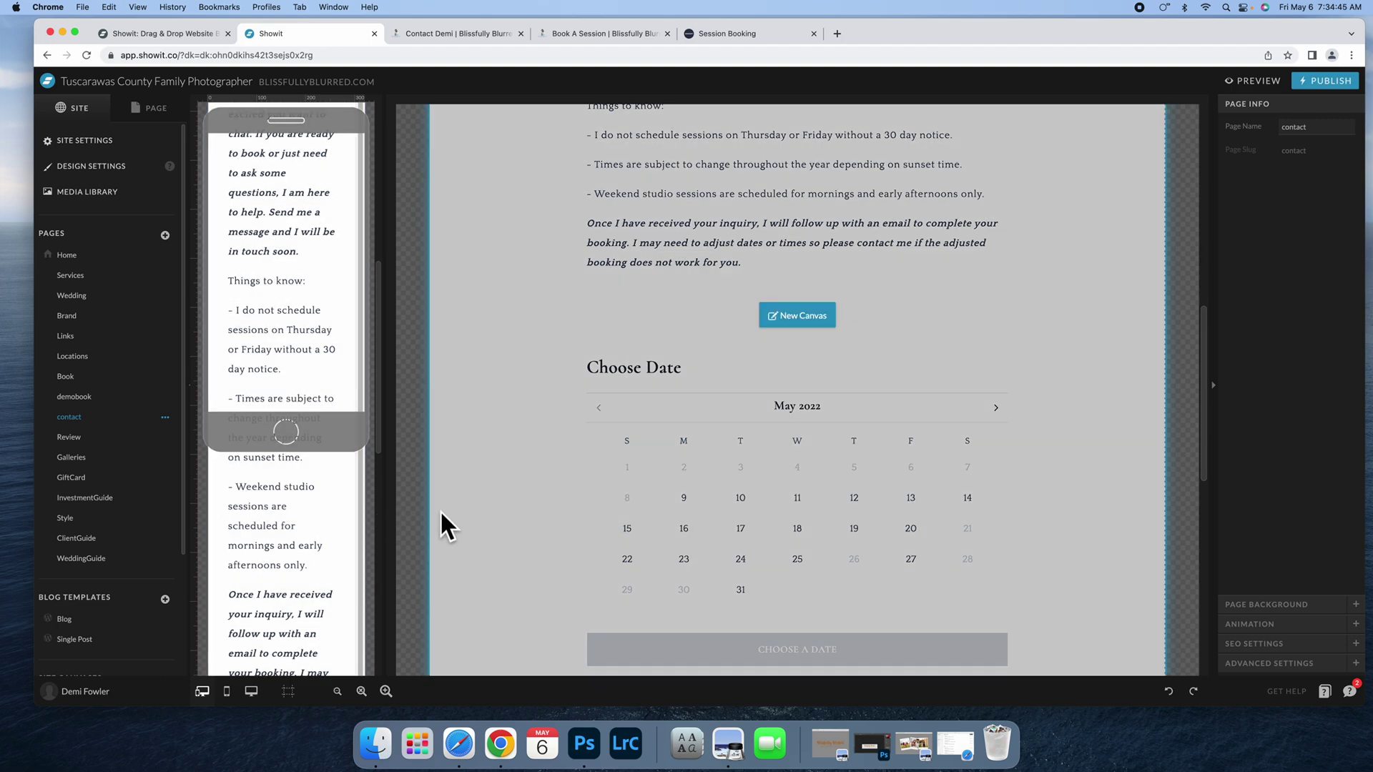
{"action": "scroll", "coordinate": [394, 551], "scroll_direction": "up", "scroll_amount": 6}
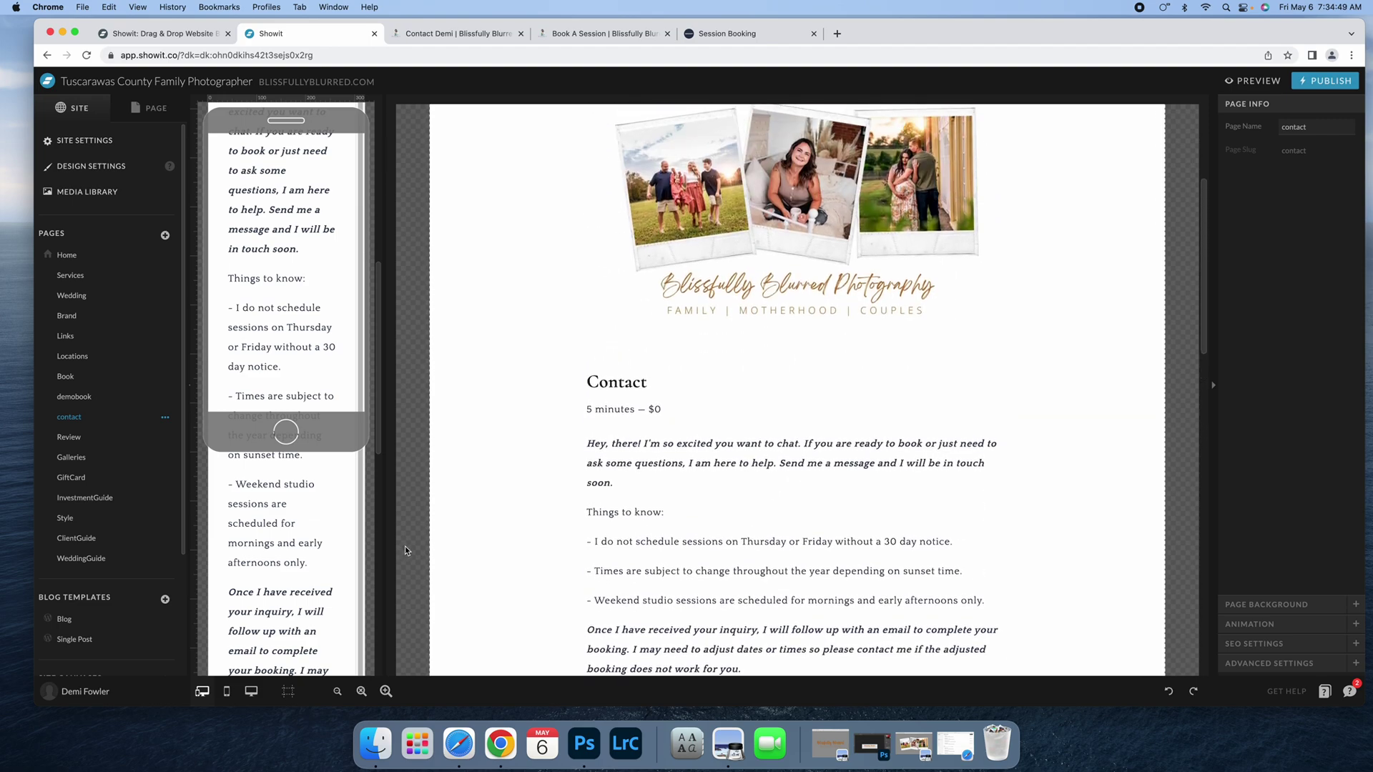
{"action": "scroll", "coordinate": [404, 546], "scroll_direction": "down", "scroll_amount": 1}
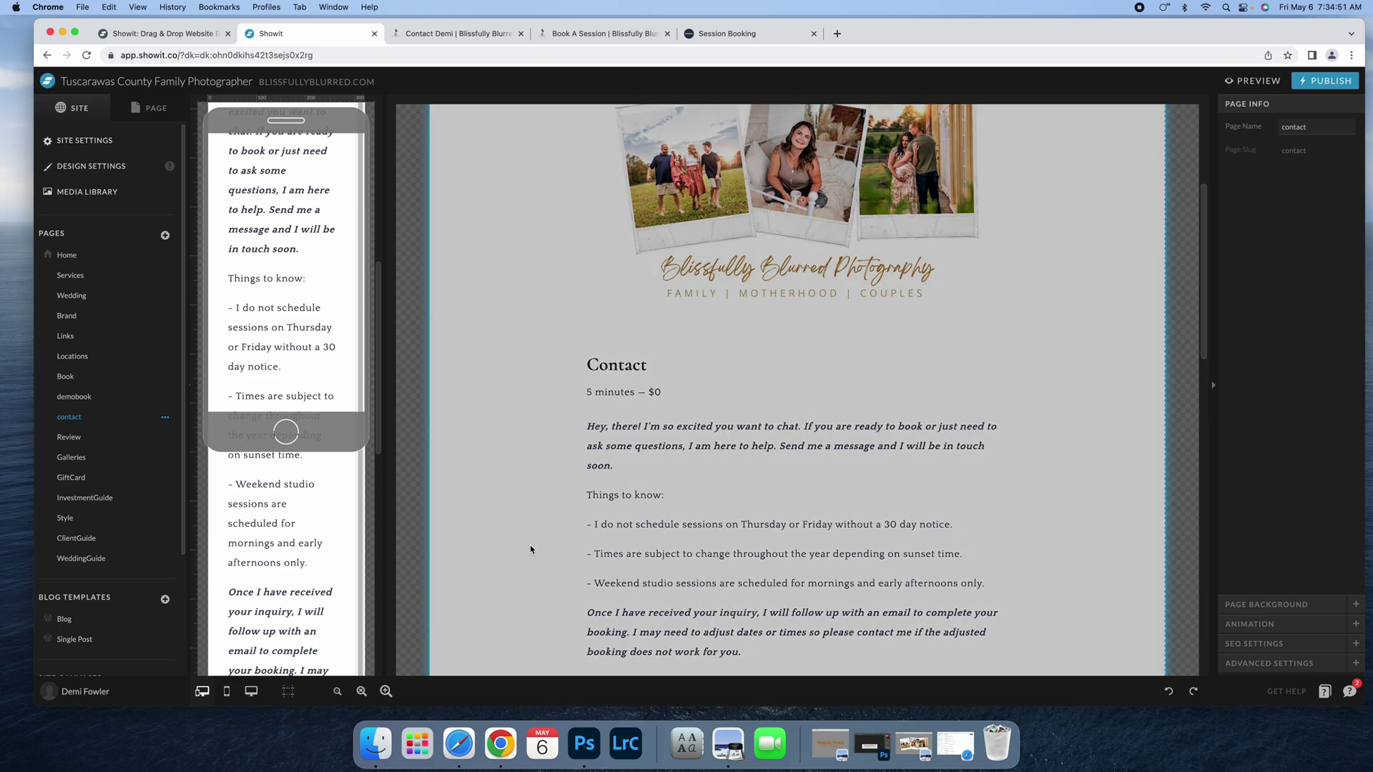
{"action": "scroll", "coordinate": [418, 594], "scroll_direction": "down", "scroll_amount": 5}
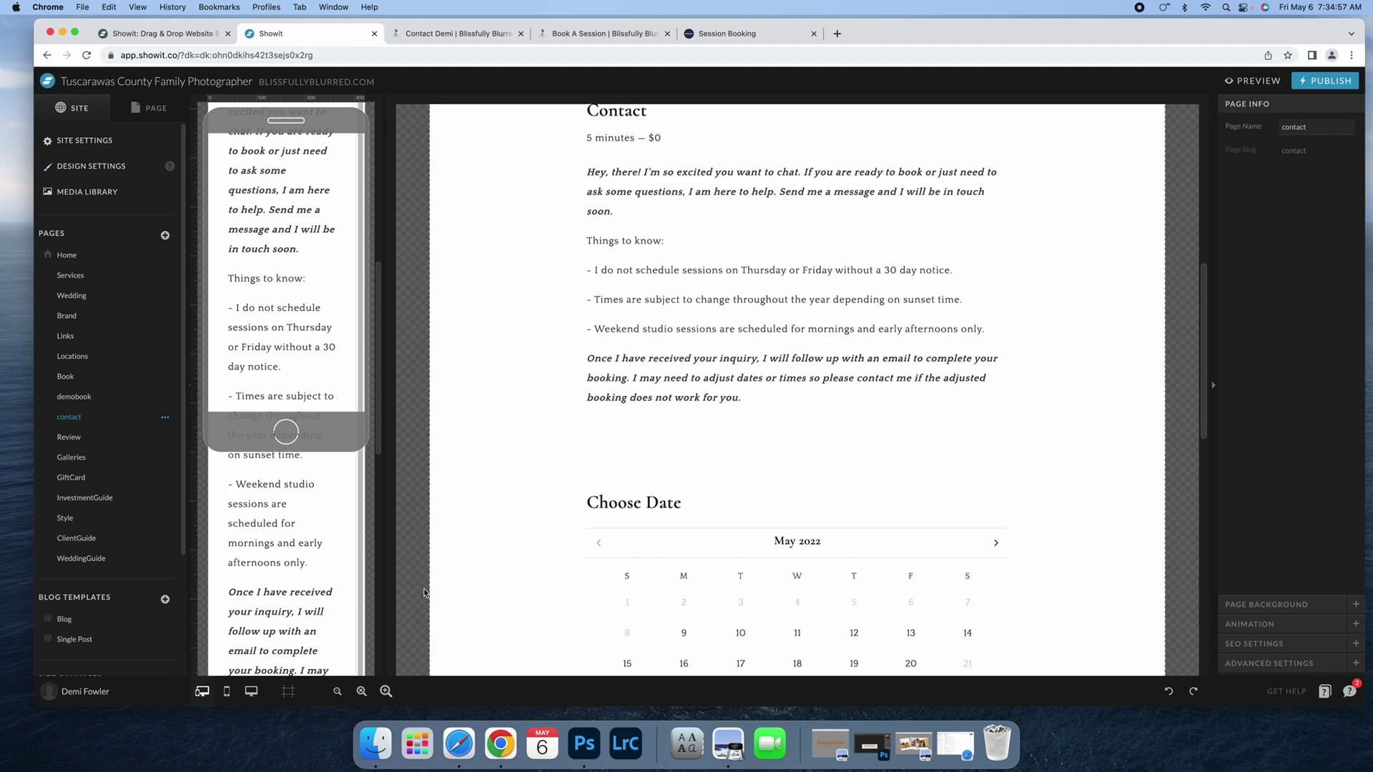
{"action": "scroll", "coordinate": [424, 594], "scroll_direction": "down", "scroll_amount": 5}
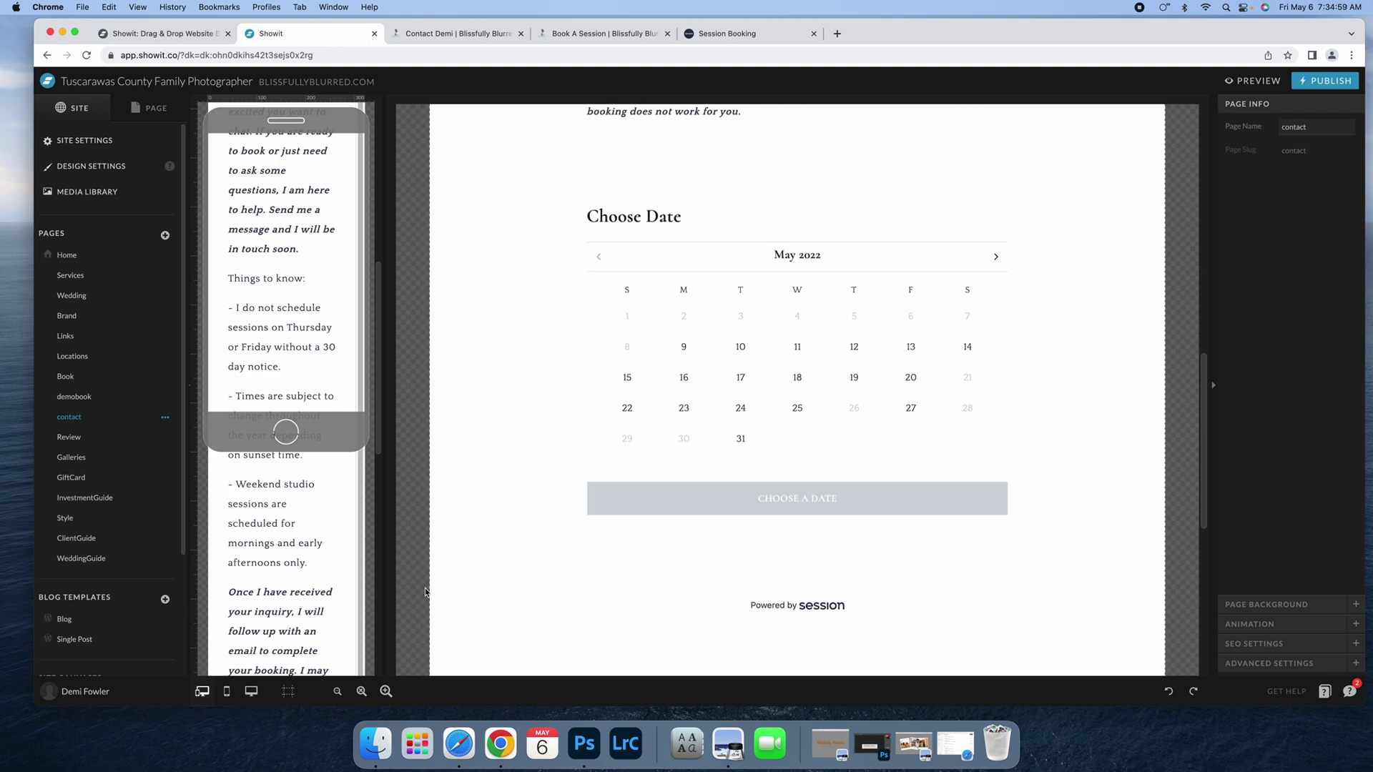
{"action": "scroll", "coordinate": [425, 592], "scroll_direction": "up", "scroll_amount": 1}
{"action": "left_click", "coordinate": [85, 396]}
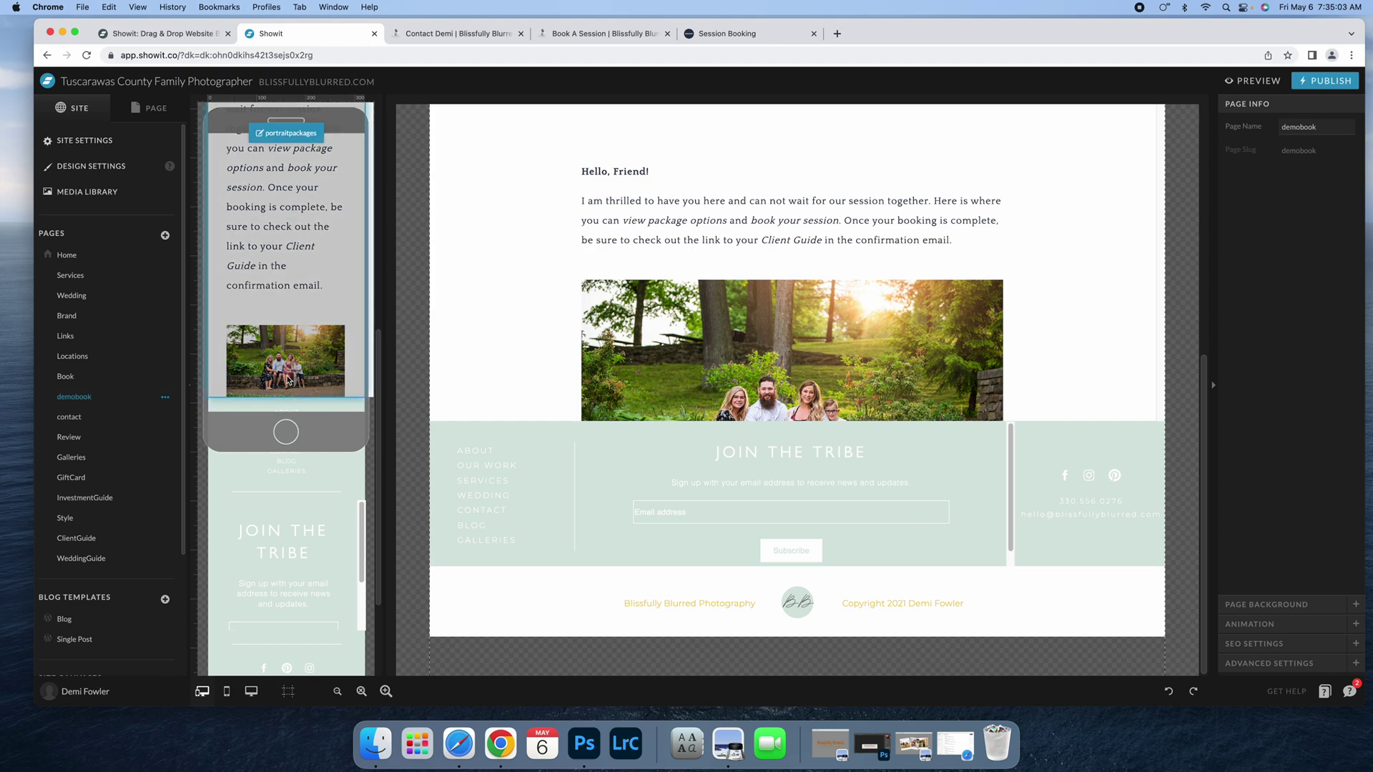
{"action": "scroll", "coordinate": [412, 482], "scroll_direction": "up", "scroll_amount": 5}
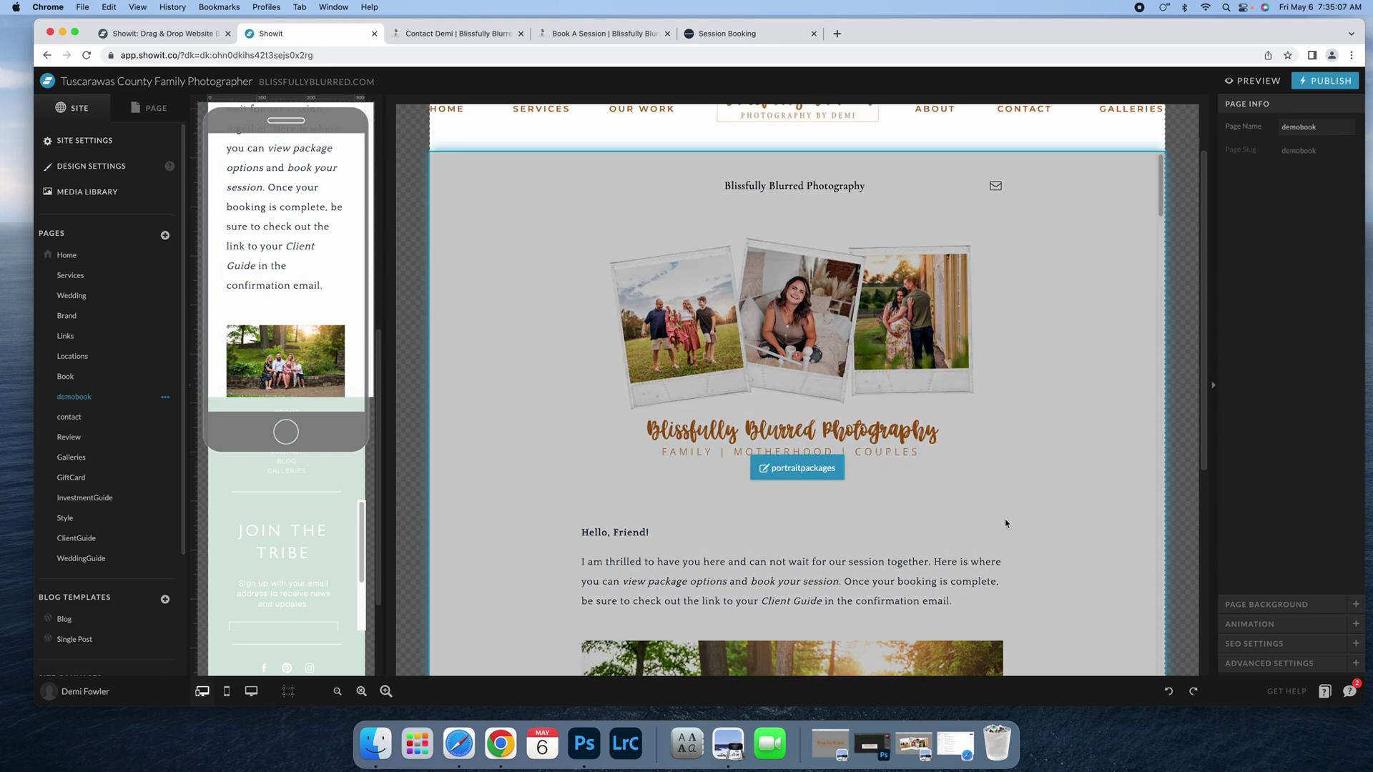
{"action": "scroll", "coordinate": [999, 520], "scroll_direction": "down", "scroll_amount": 3}
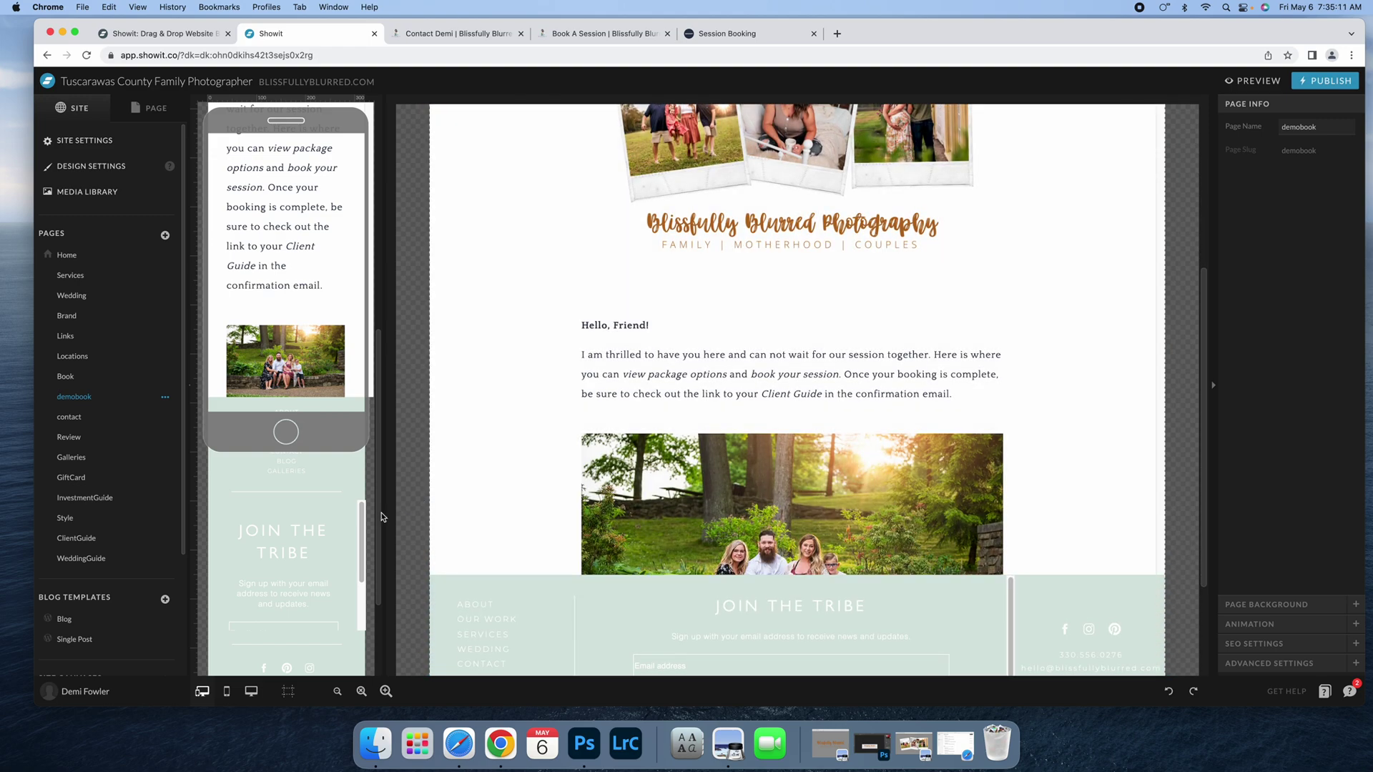
{"action": "scroll", "coordinate": [414, 508], "scroll_direction": "up", "scroll_amount": 4}
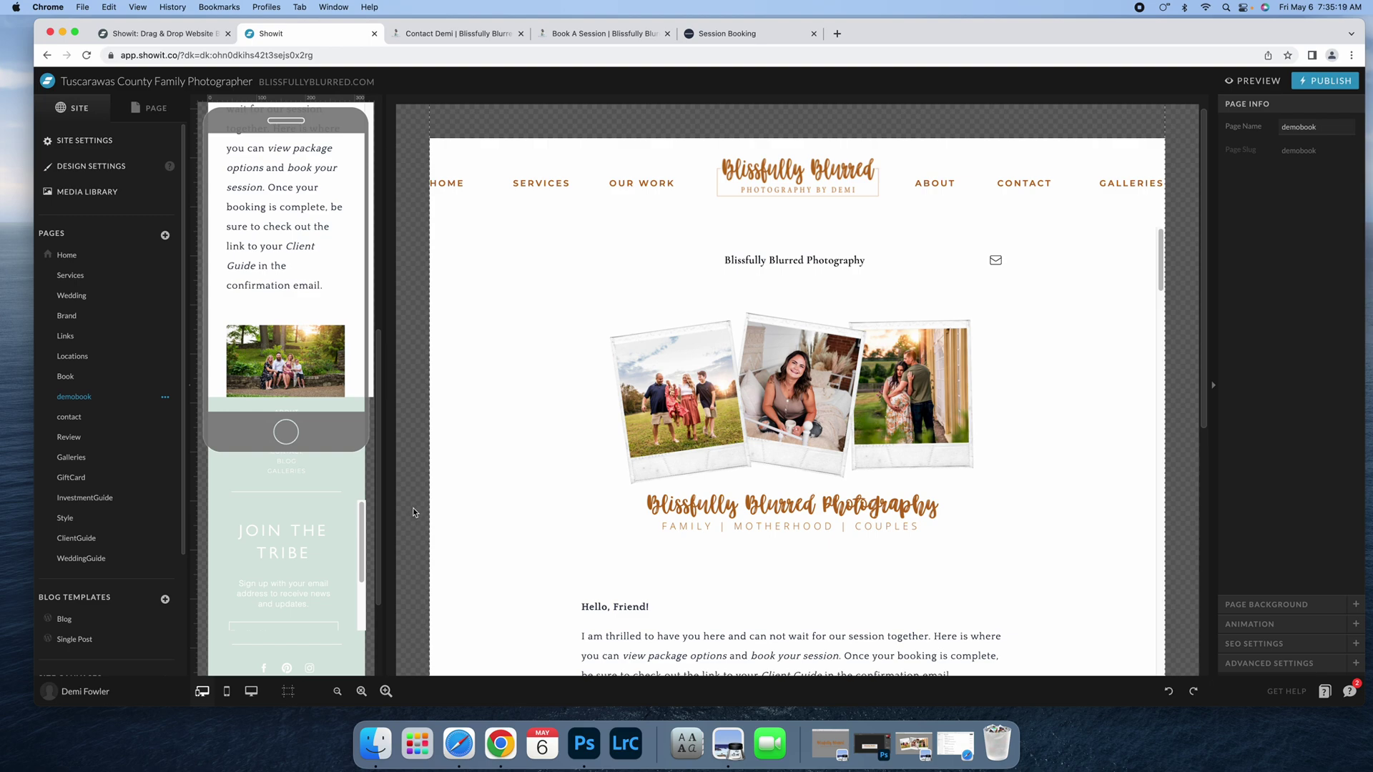
{"action": "scroll", "coordinate": [410, 505], "scroll_direction": "up", "scroll_amount": 1}
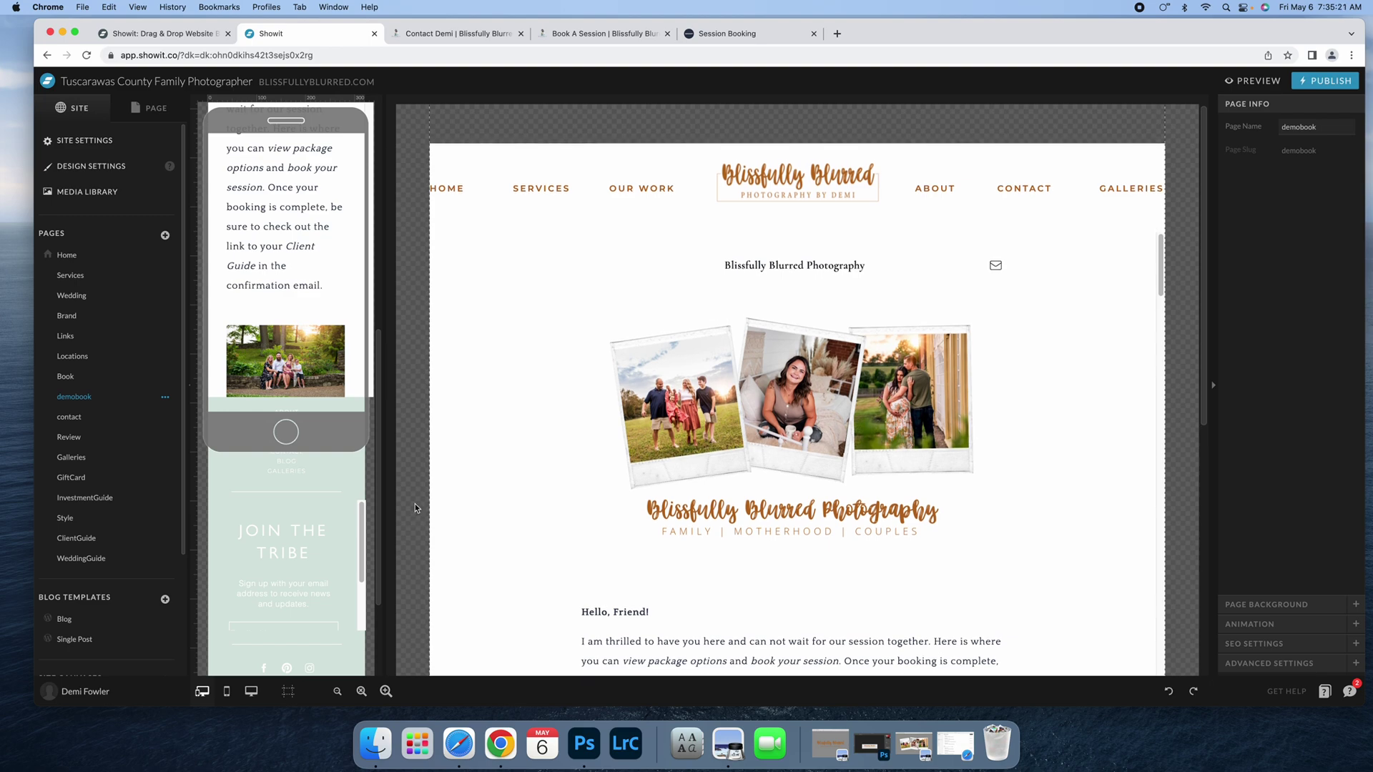